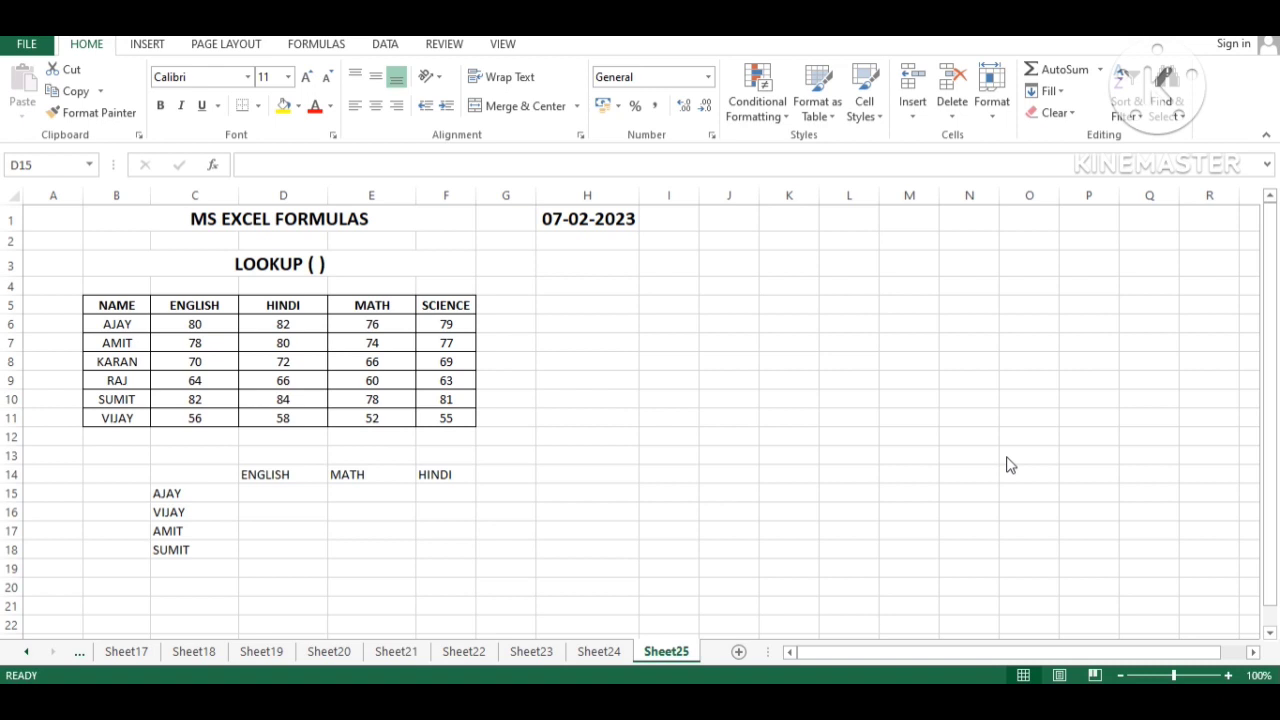
click(352, 261)
click(352, 261)
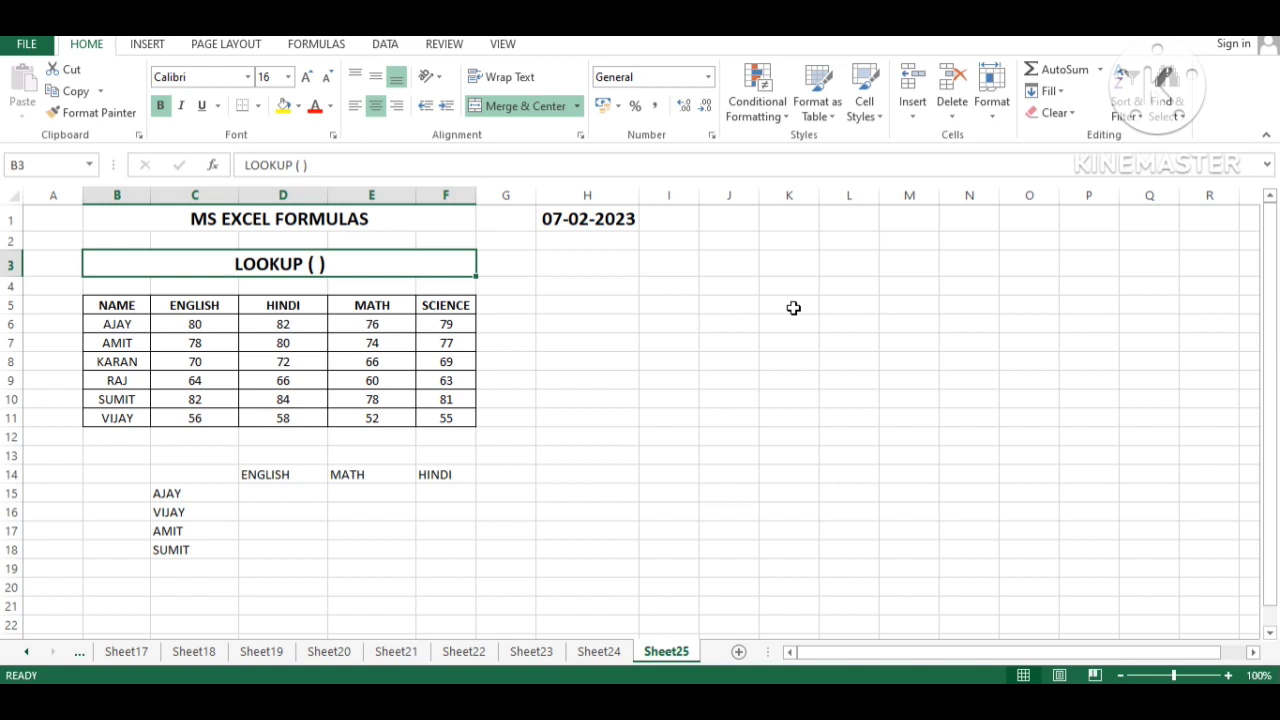
Start a VLOOKUP formula in cell D15 with C15 as the lookup value.
key(Down)
key(Down)
key(Down)
key(Down)
key(Down)
key(Down)
key(Down)
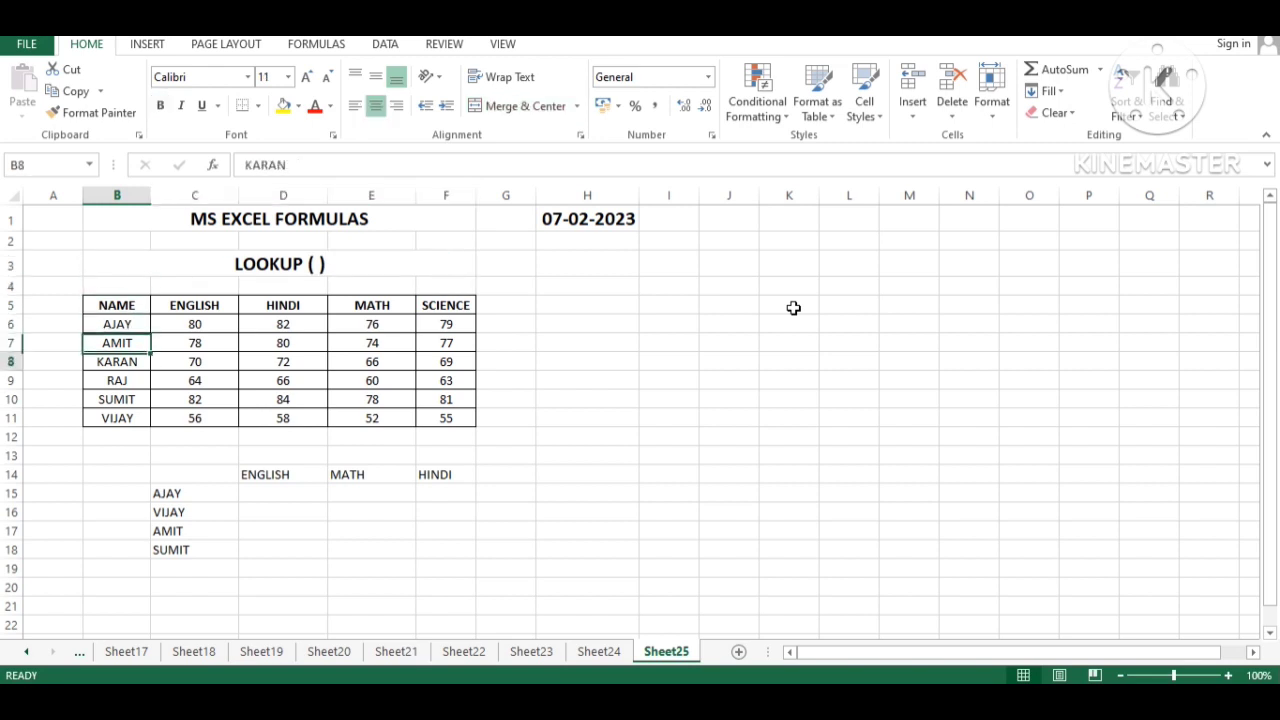
key(Down)
key(Down)
key(Down)
key(Down)
key(Down)
key(Right)
key(Right)
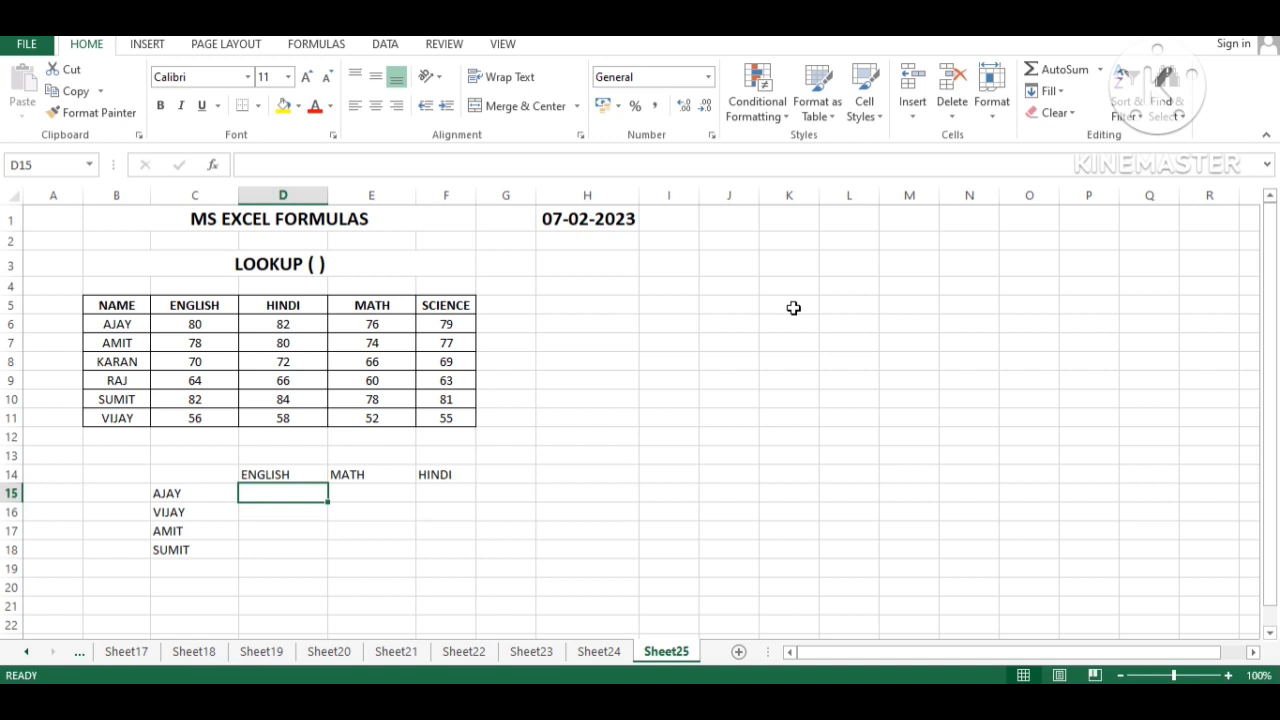
text(=)
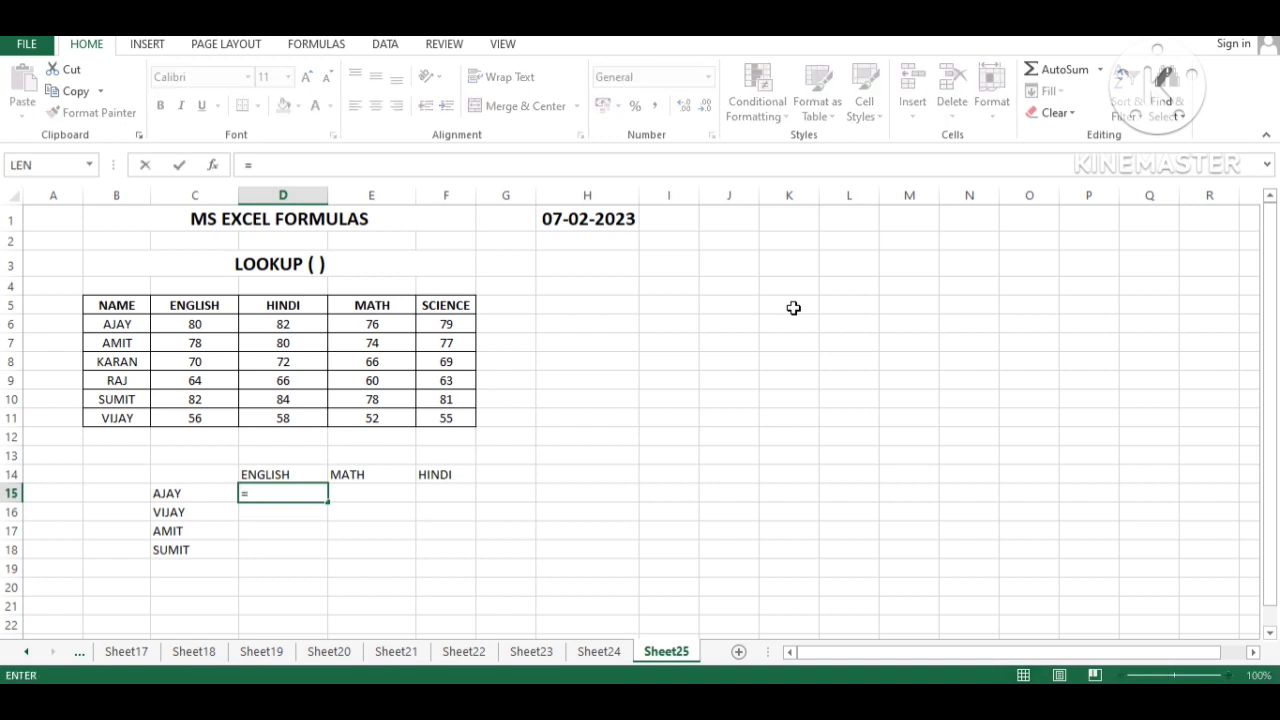
text(VLOOKUP()
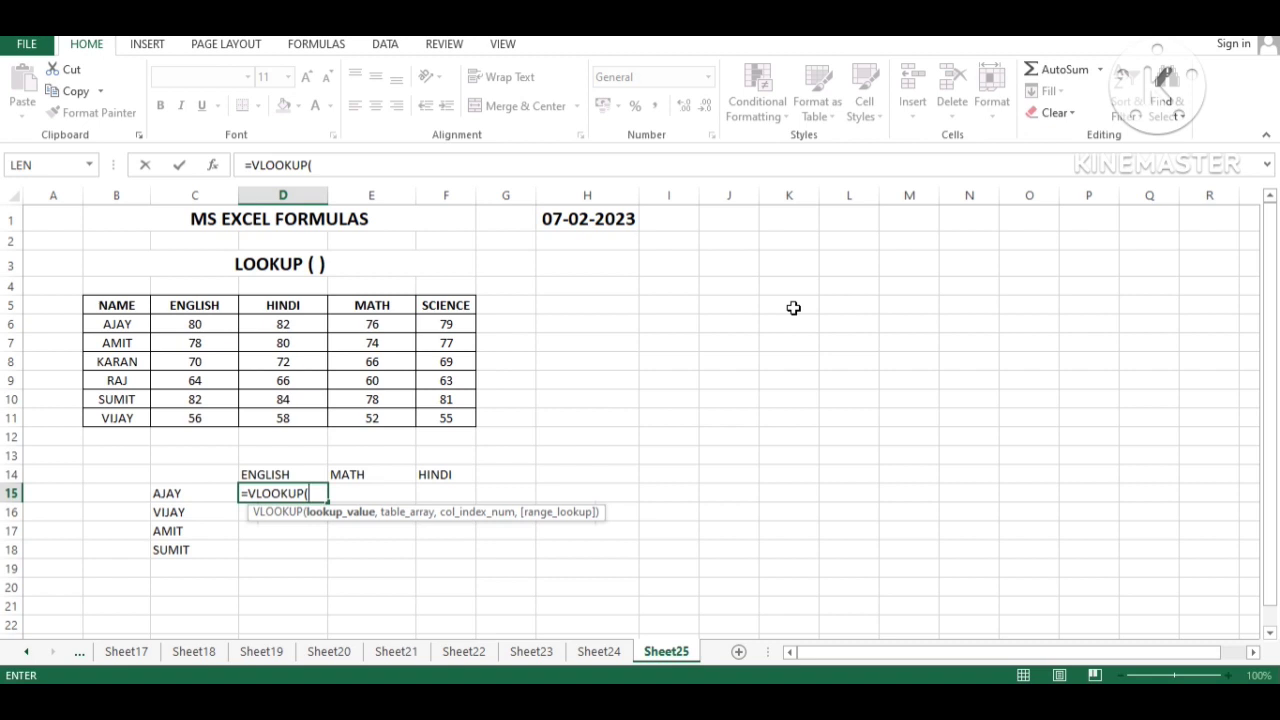
key(Left)
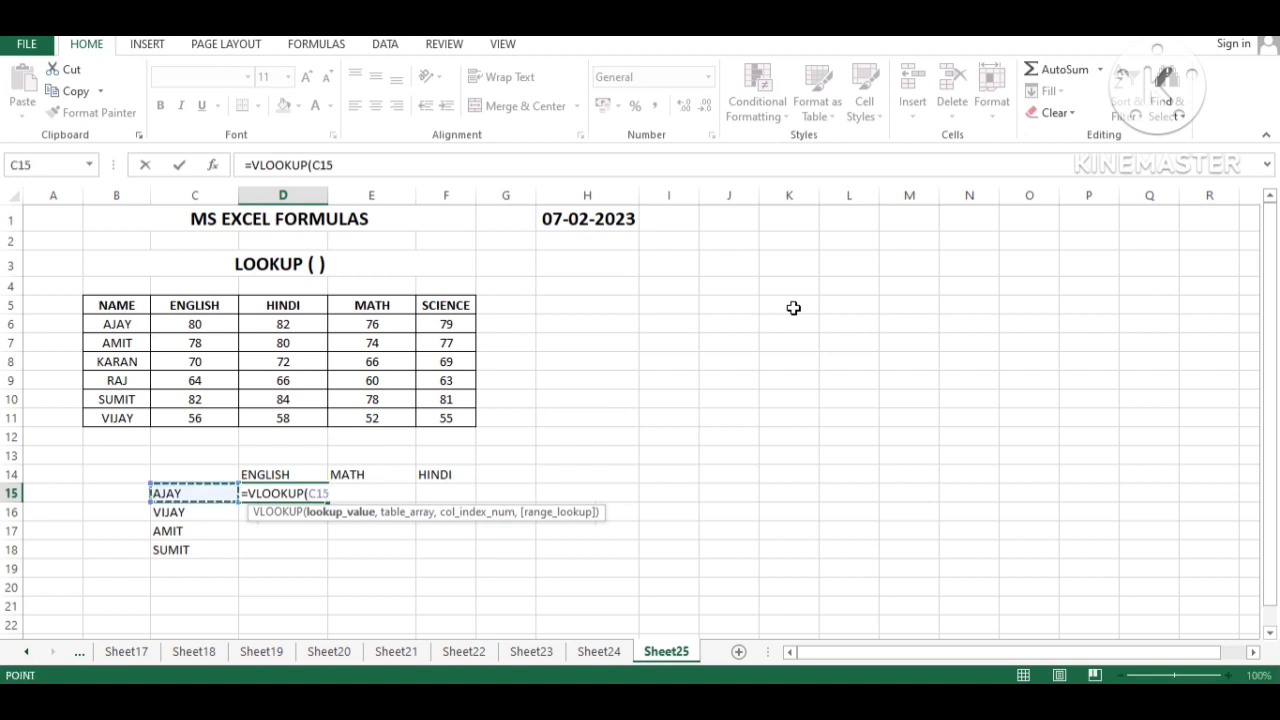
Set the whole marks table, B5:F11, as the table array of the VLOOKUP formula in D15.
text(,)
key(Up)
key(Left)
key(Up)
key(Up)
key(Up)
key(Up)
key(Up)
key(Up)
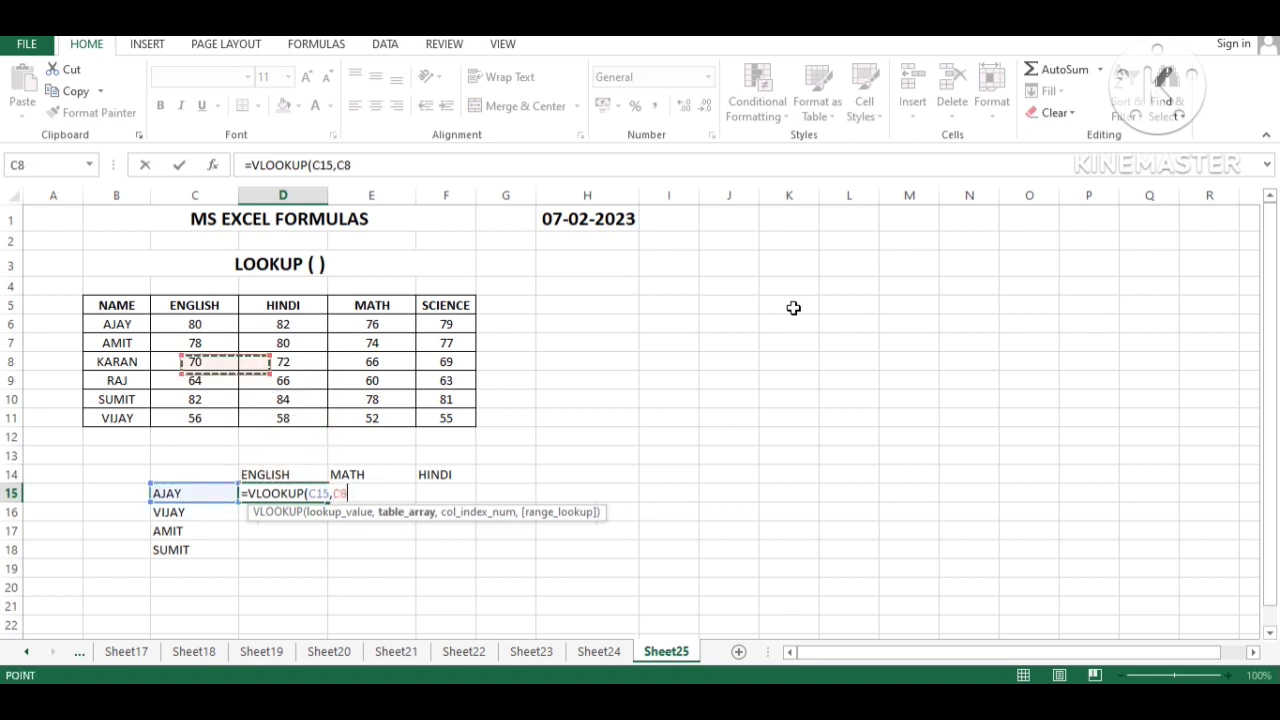
key(Left)
key(Up)
key(Up)
key(Up)
key(shift+Down)
key(shift+Down)
key(shift+Down)
key(shift+Down)
key(shift+Down)
key(shift+Down)
key(shift+Right)
key(shift+Right)
key(shift+Right)
key(shift+Right)
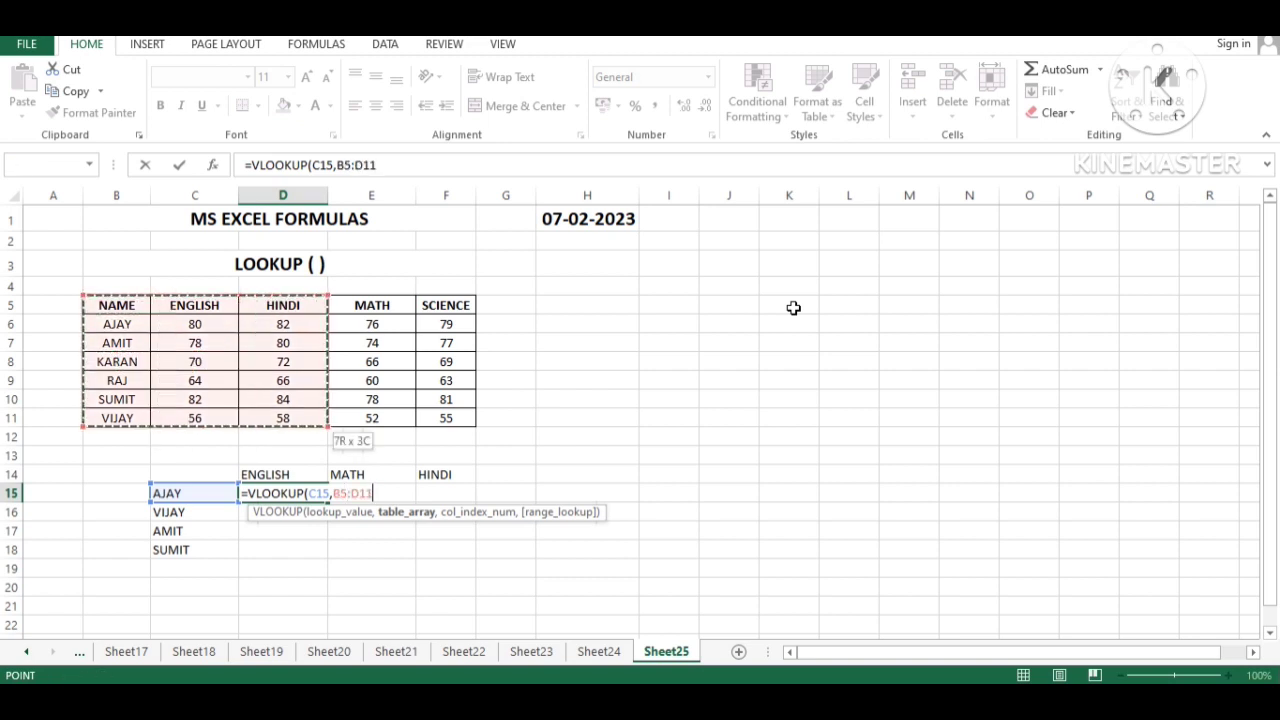
Complete the VLOOKUP formula in D15 with column index 2 and range lookup 0, and enter it.
text(,)
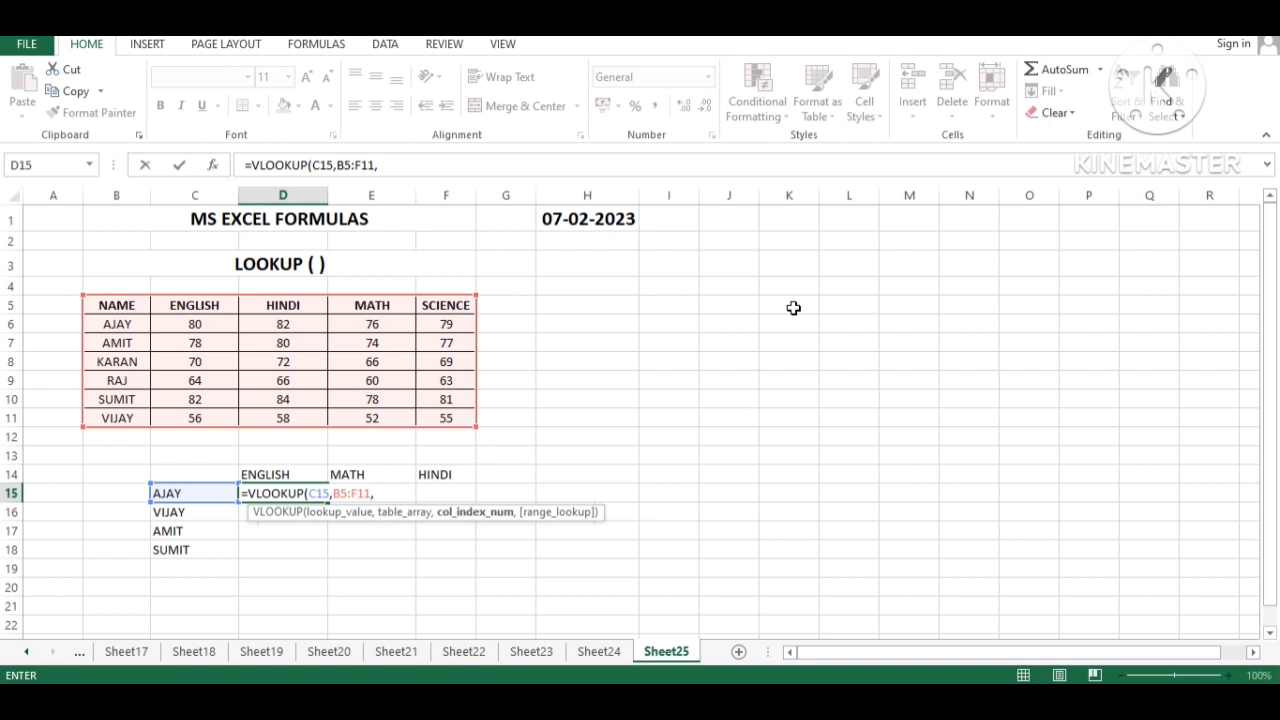
text(2,)
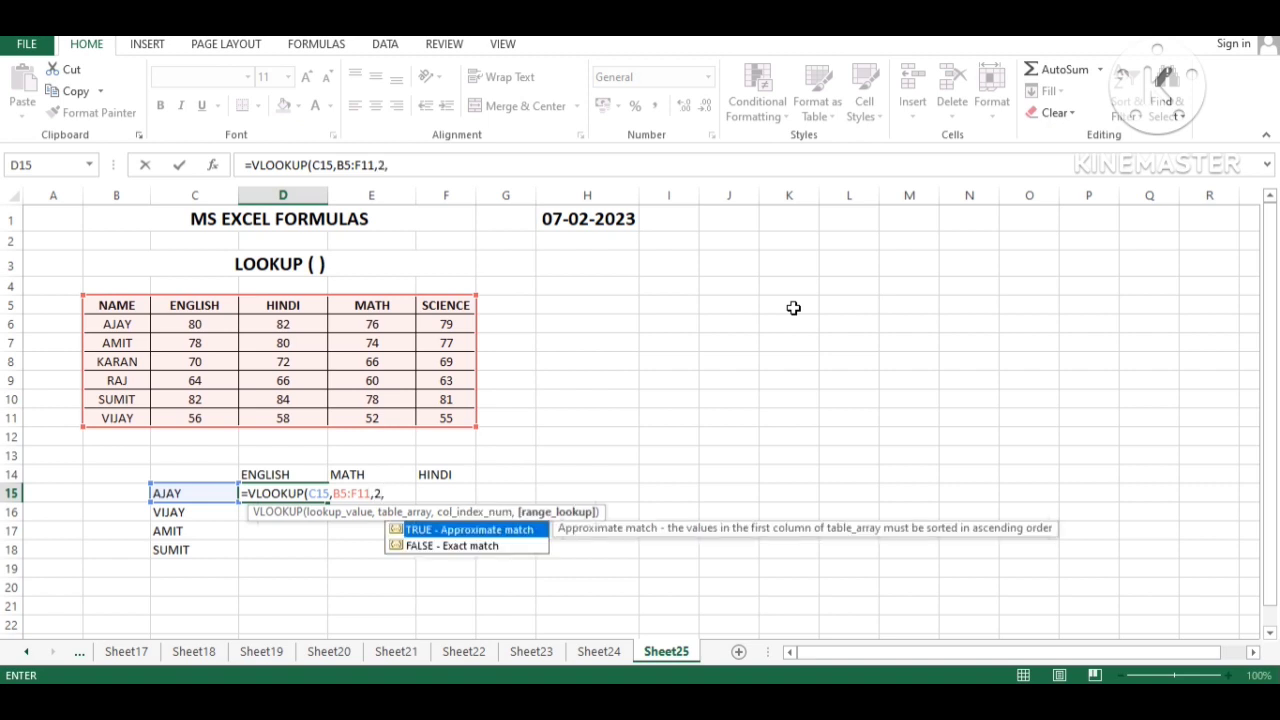
text(0))
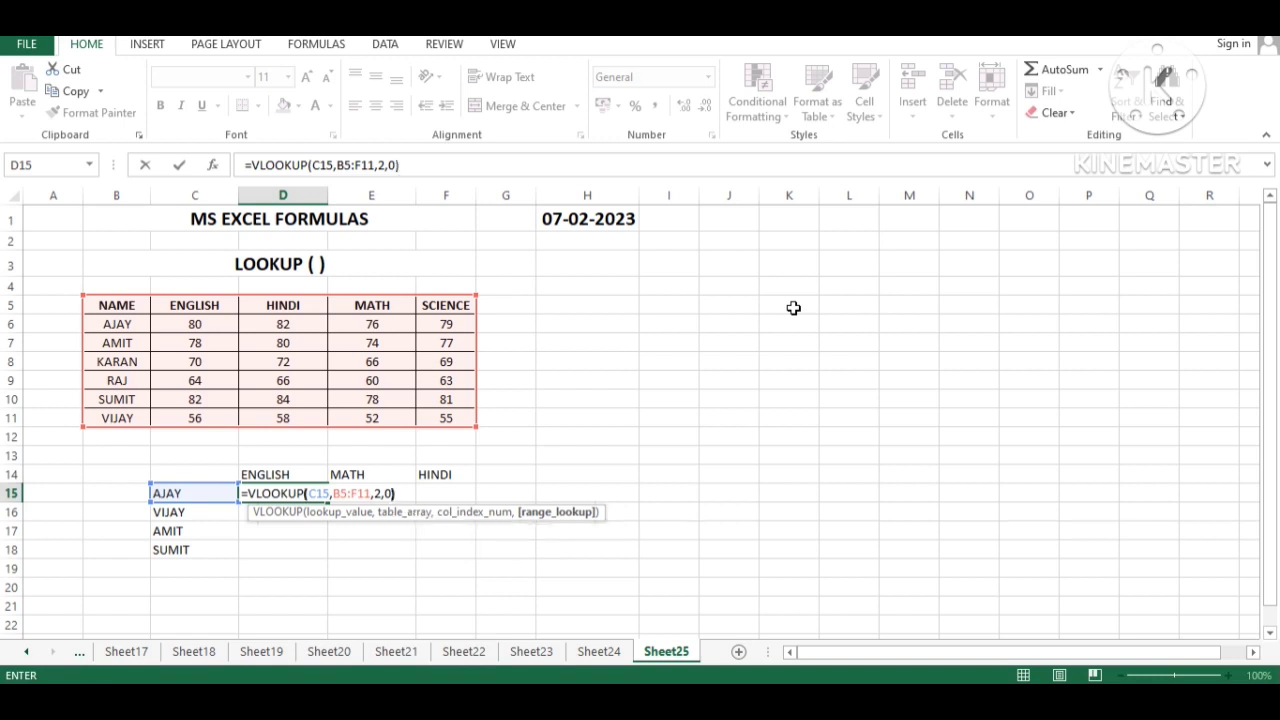
key(Return)
key(Up)
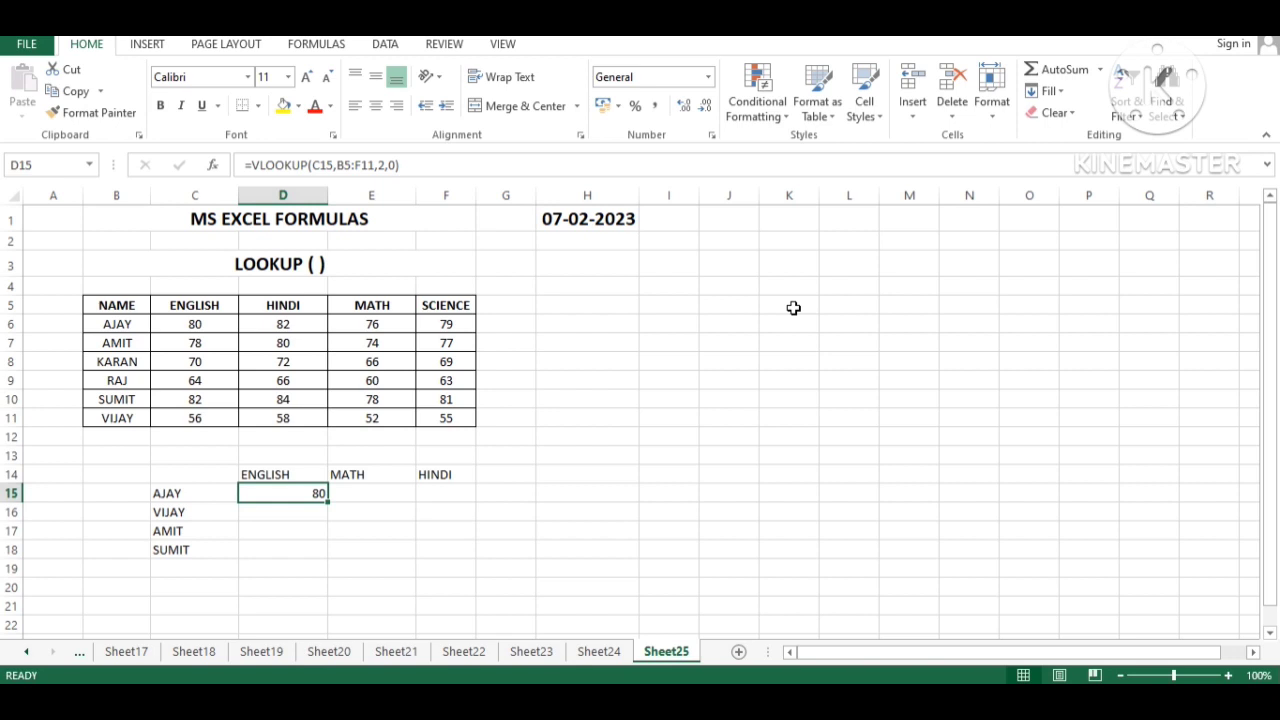
Review the arguments of the VLOOKUP formula in D15 one by one without changing them.
key(F2)
key(Left)
key(Left)
key(Left)
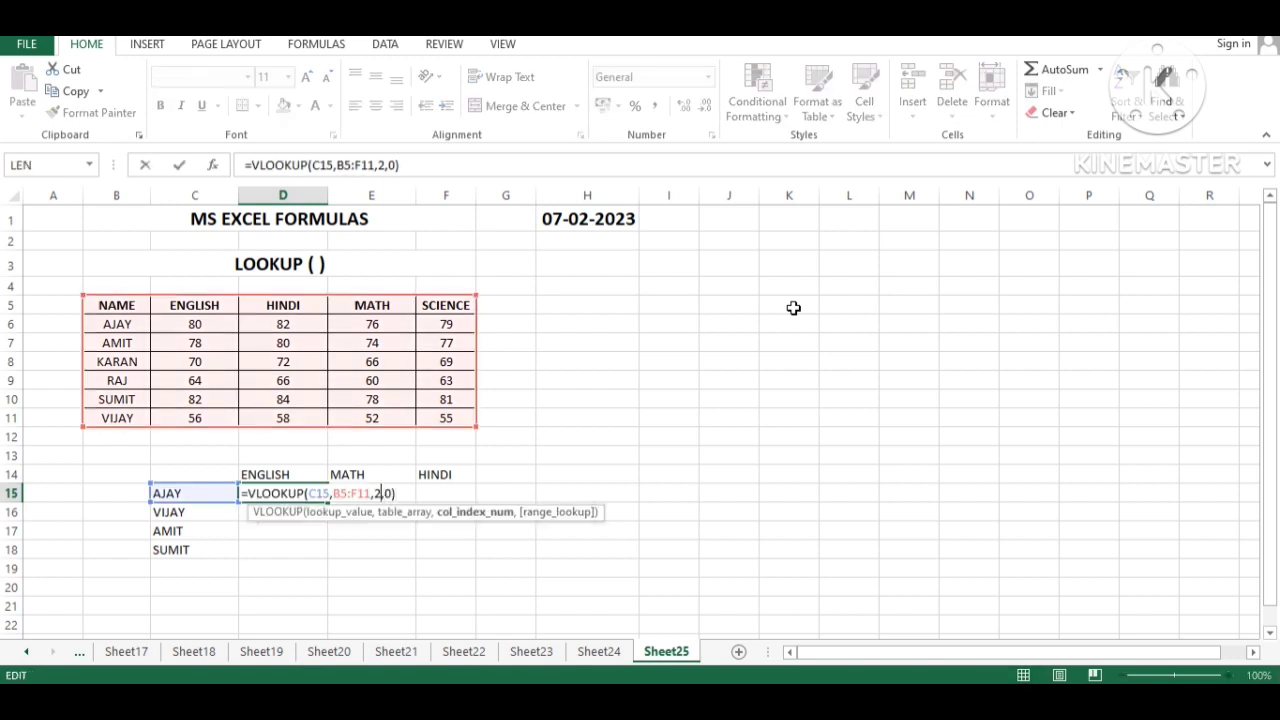
key(Left)
key(Left)
key(Left)
key(Left)
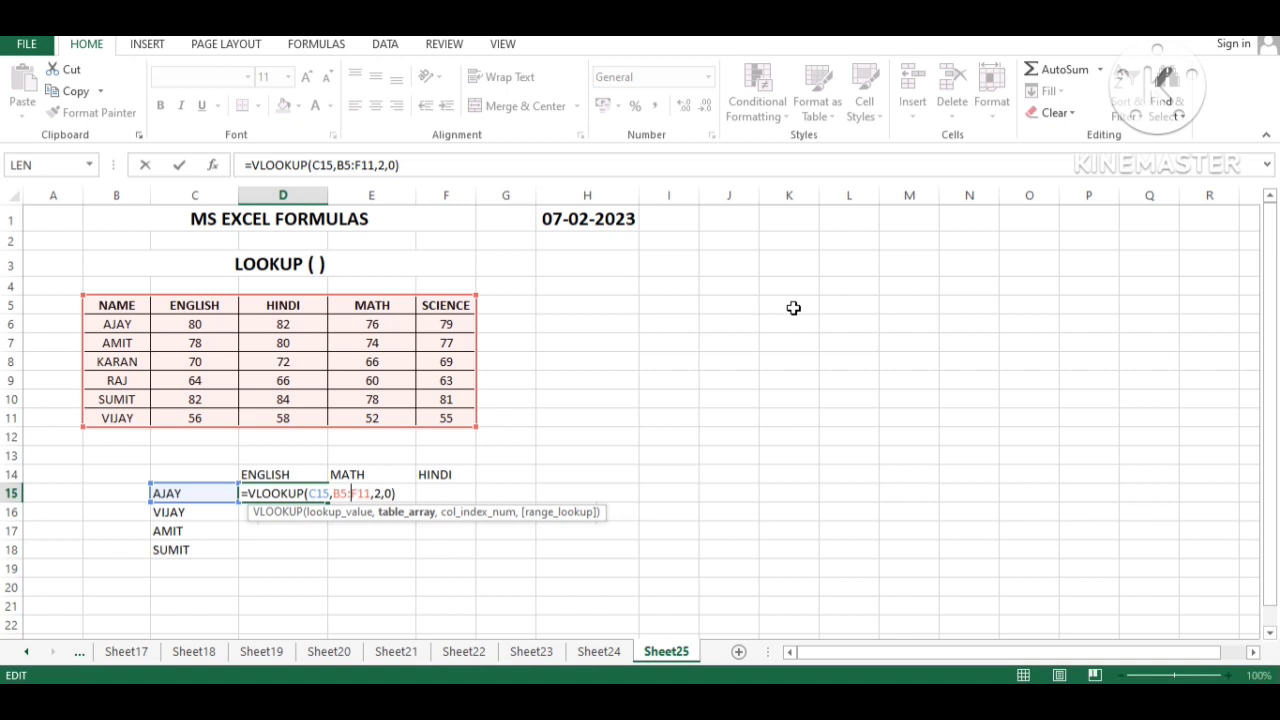
key(Left)
key(Left)
key(Left)
key(Left)
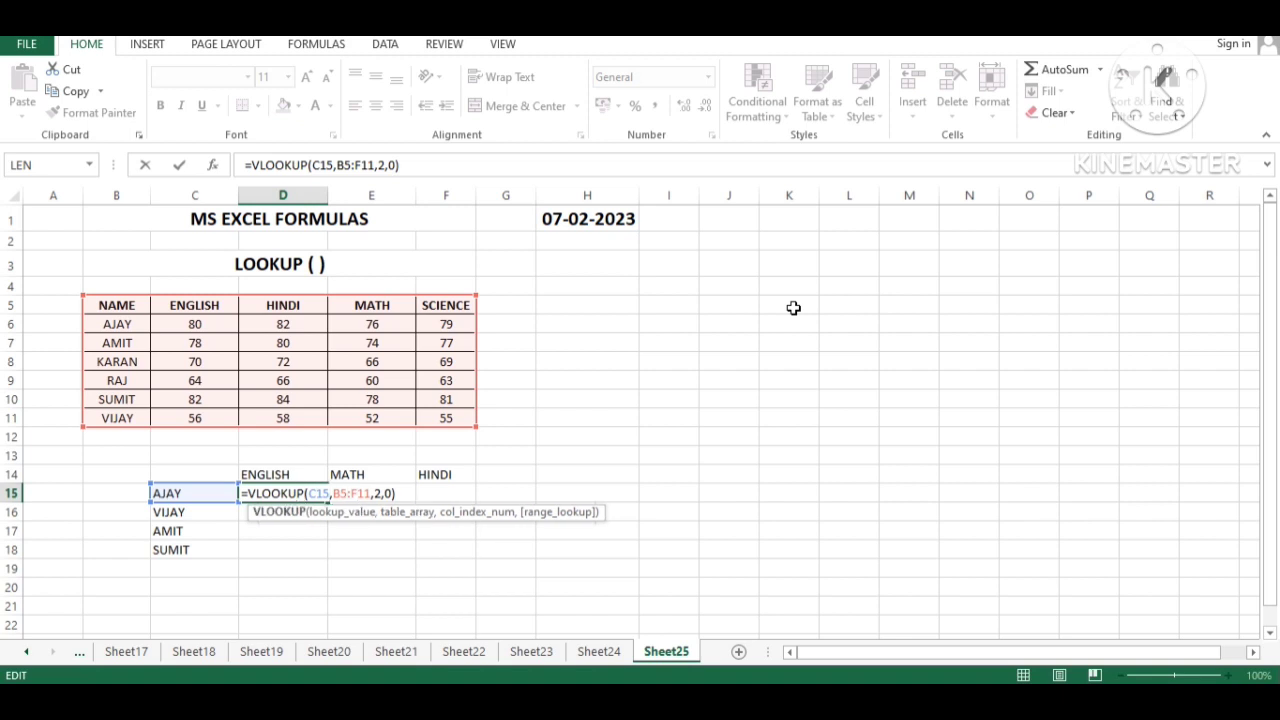
key(ctrl+Return)
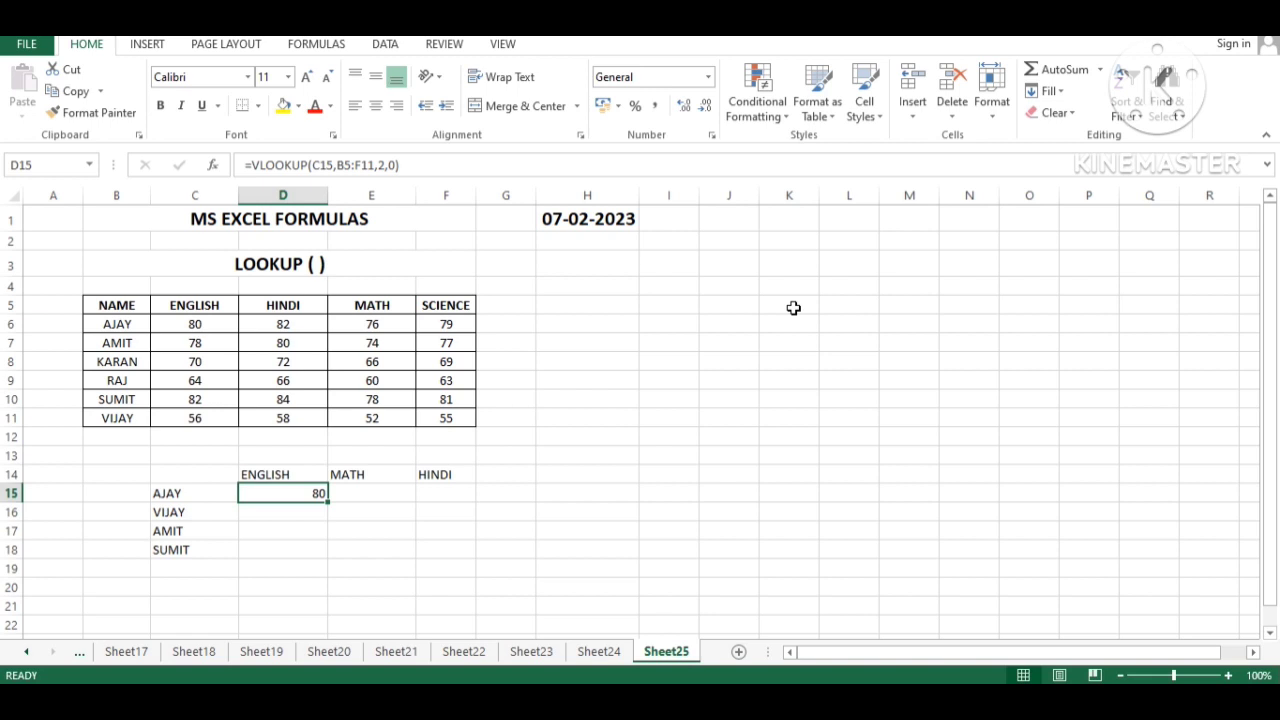
Overwrite D15 with the start of a LOOKUP formula that takes C15 as the lookup value.
text(=)
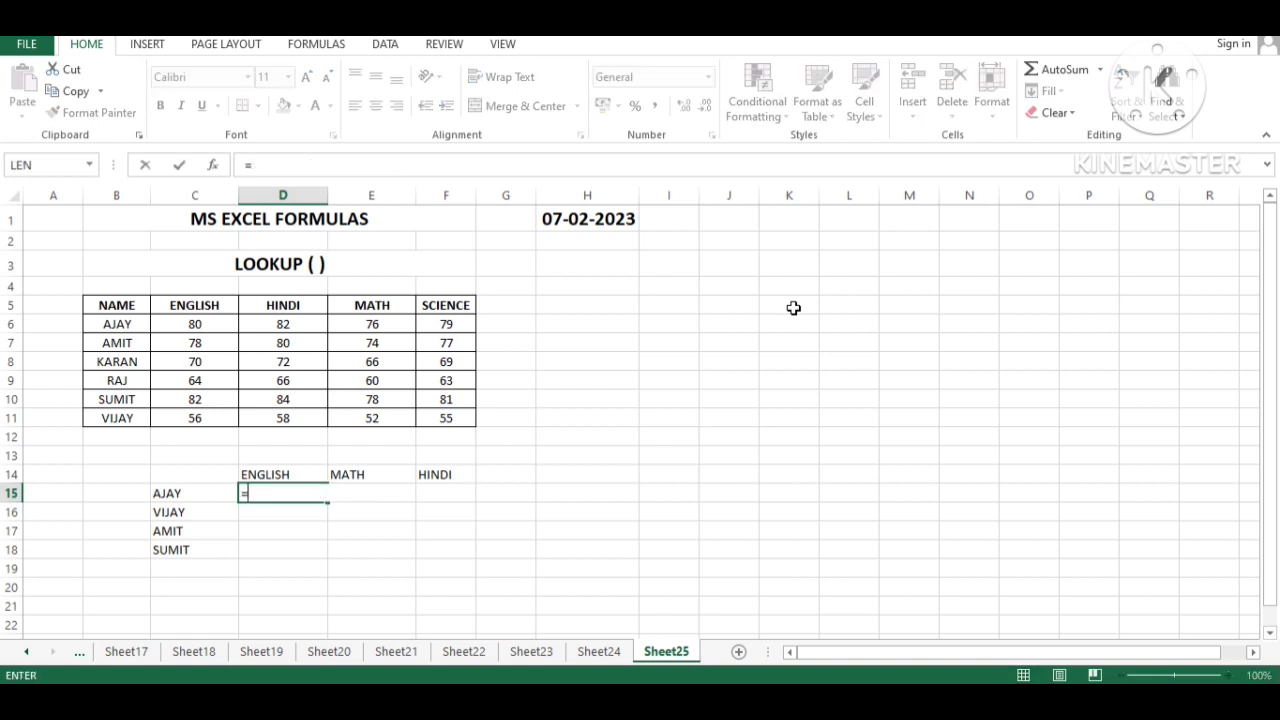
text(LOO)
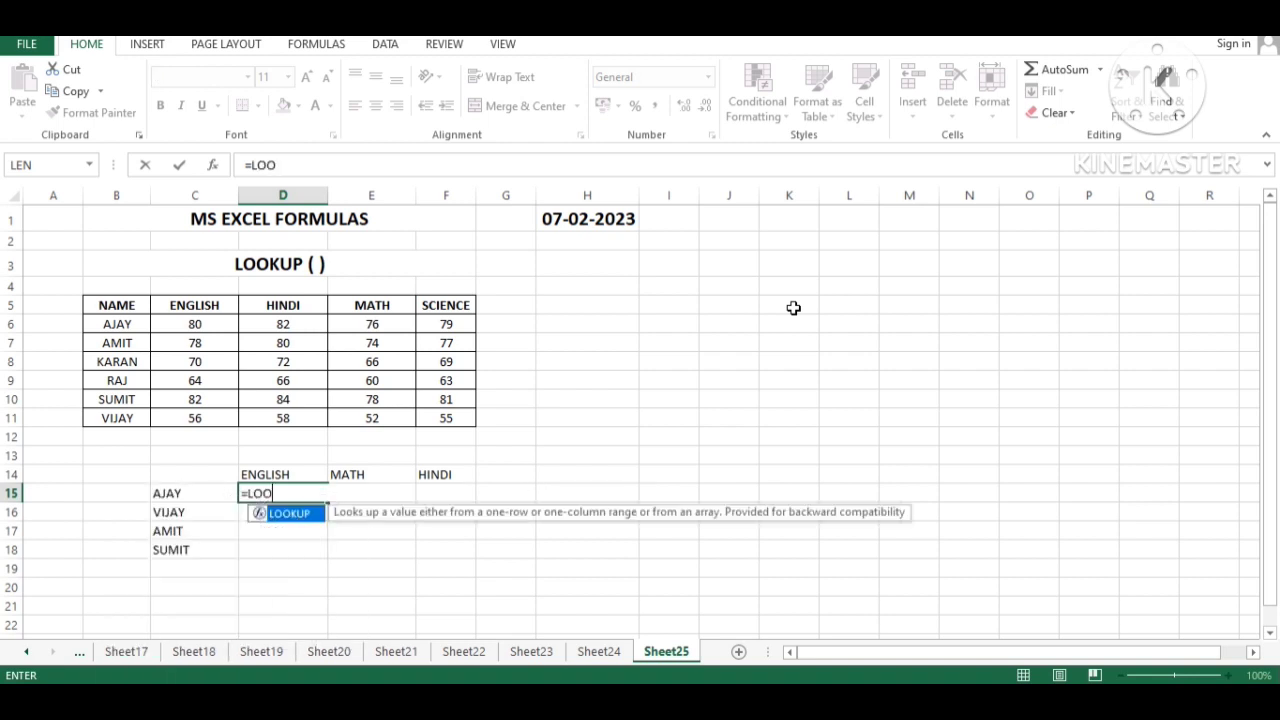
text(KUP()
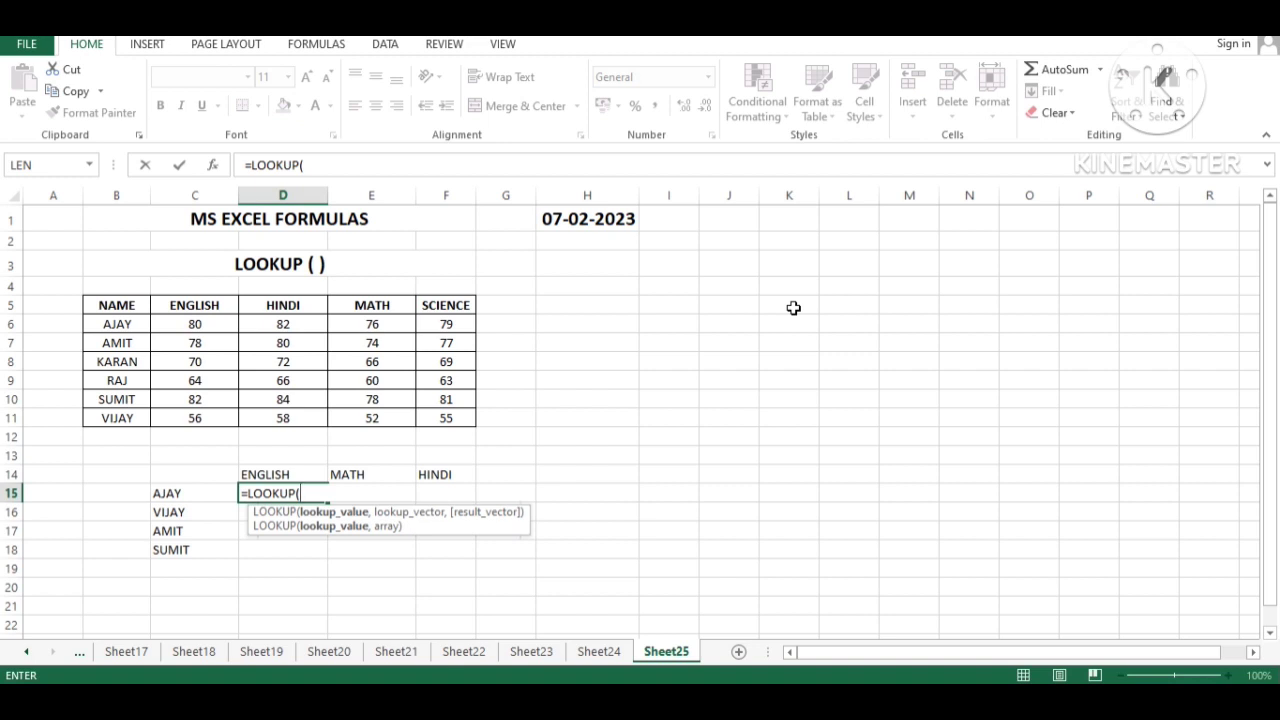
key(Left)
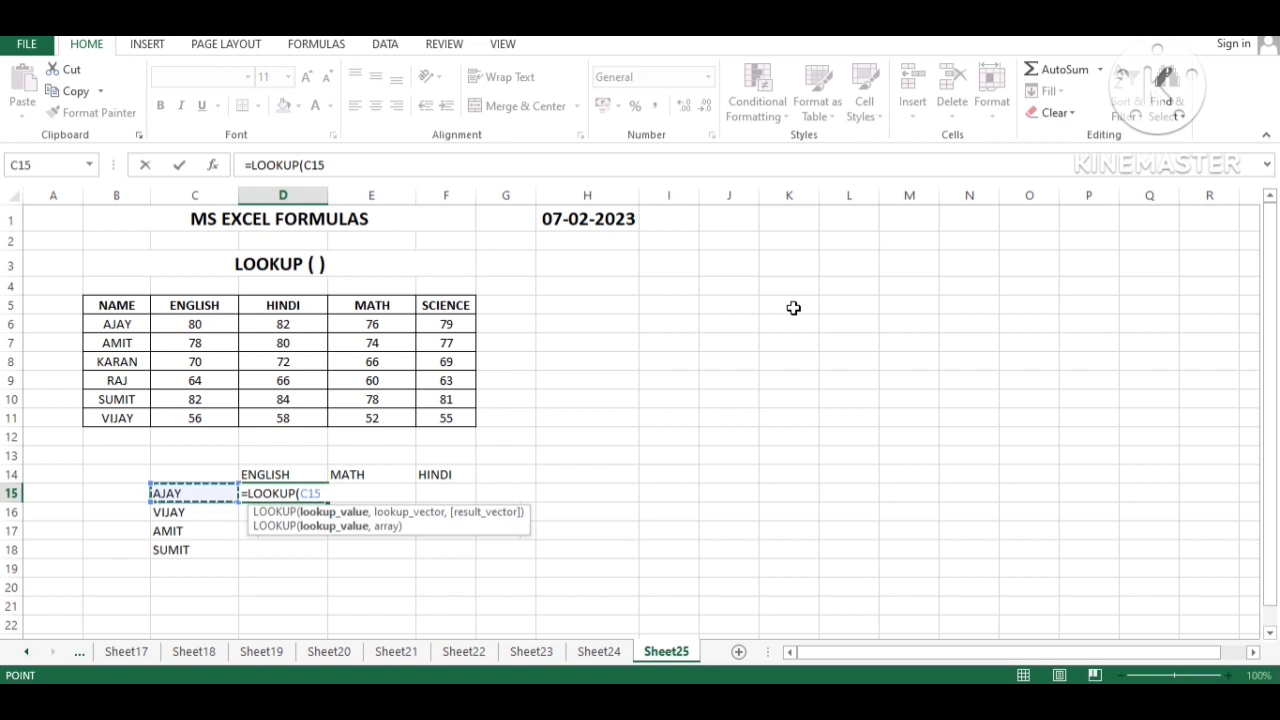
Complete D15 as =LOOKUP(C15,B5:C11) and check the result against row 6 of the marks table.
text(,)
key(Up)
key(Up)
key(Up)
key(Up)
key(Up)
key(Up)
key(Up)
key(Left)
key(Left)
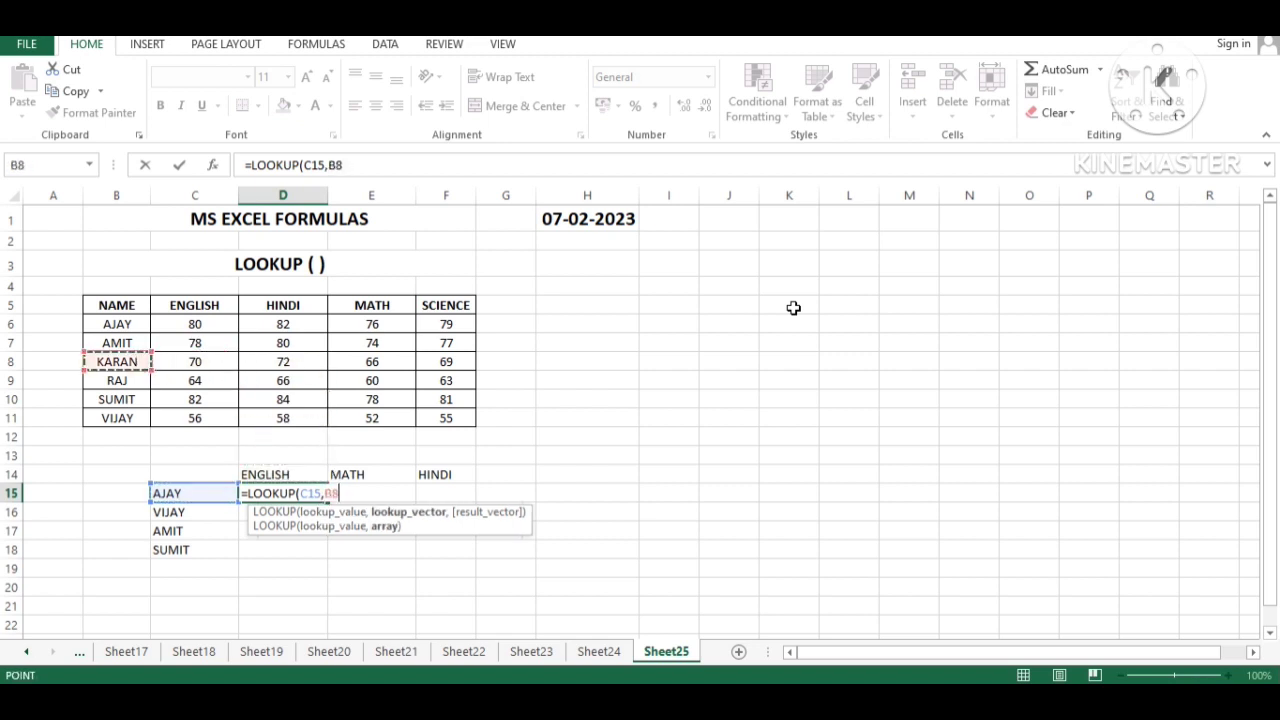
key(Up)
key(Up)
key(Up)
key(shift+Right)
key(End)
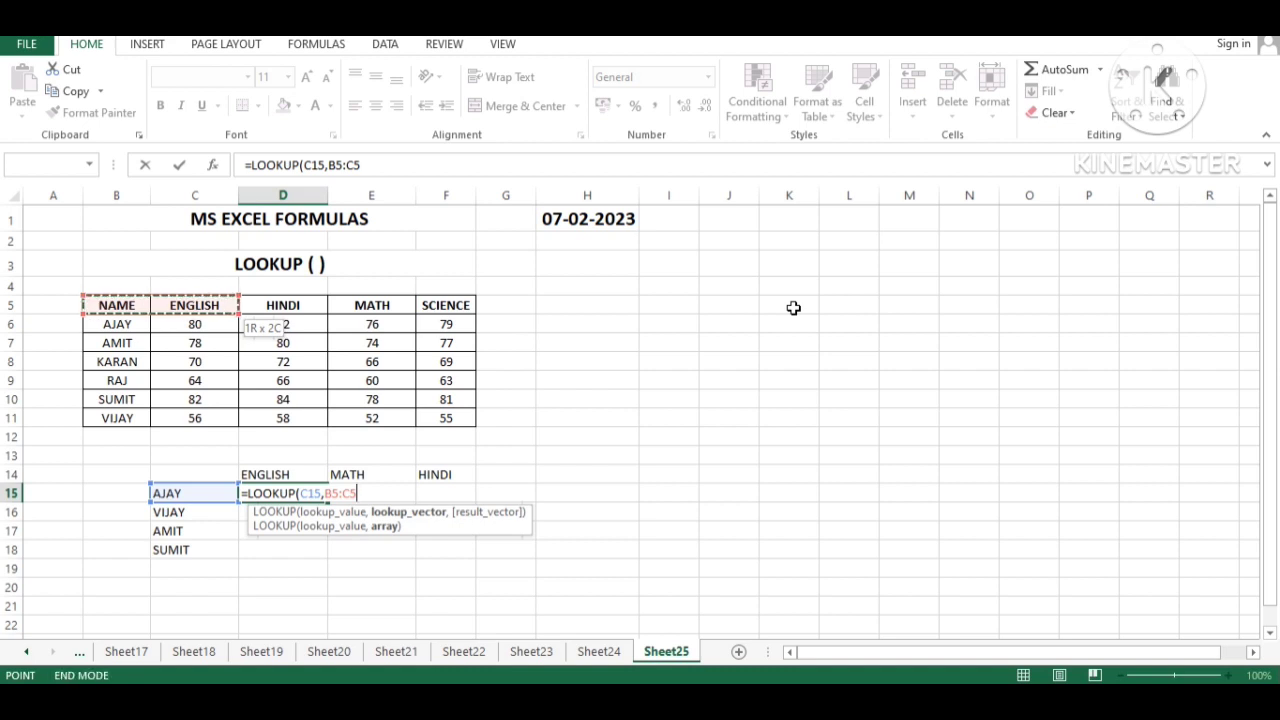
key(shift+Down)
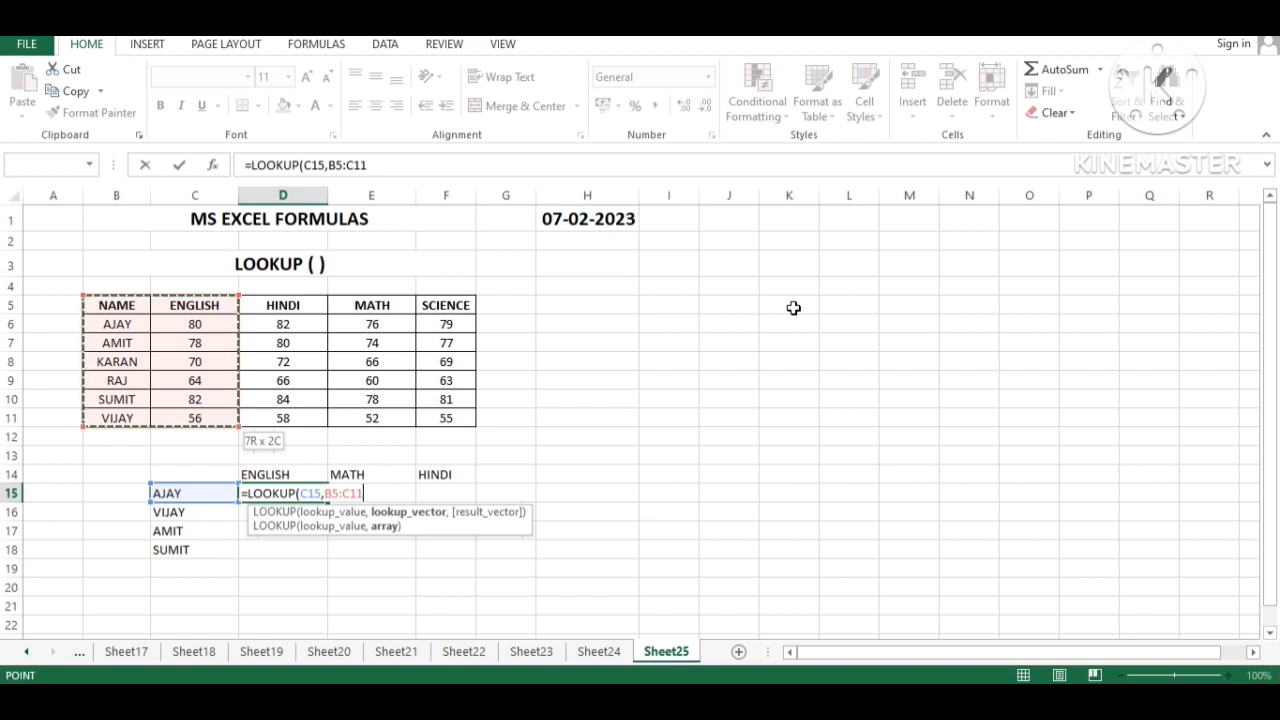
text())
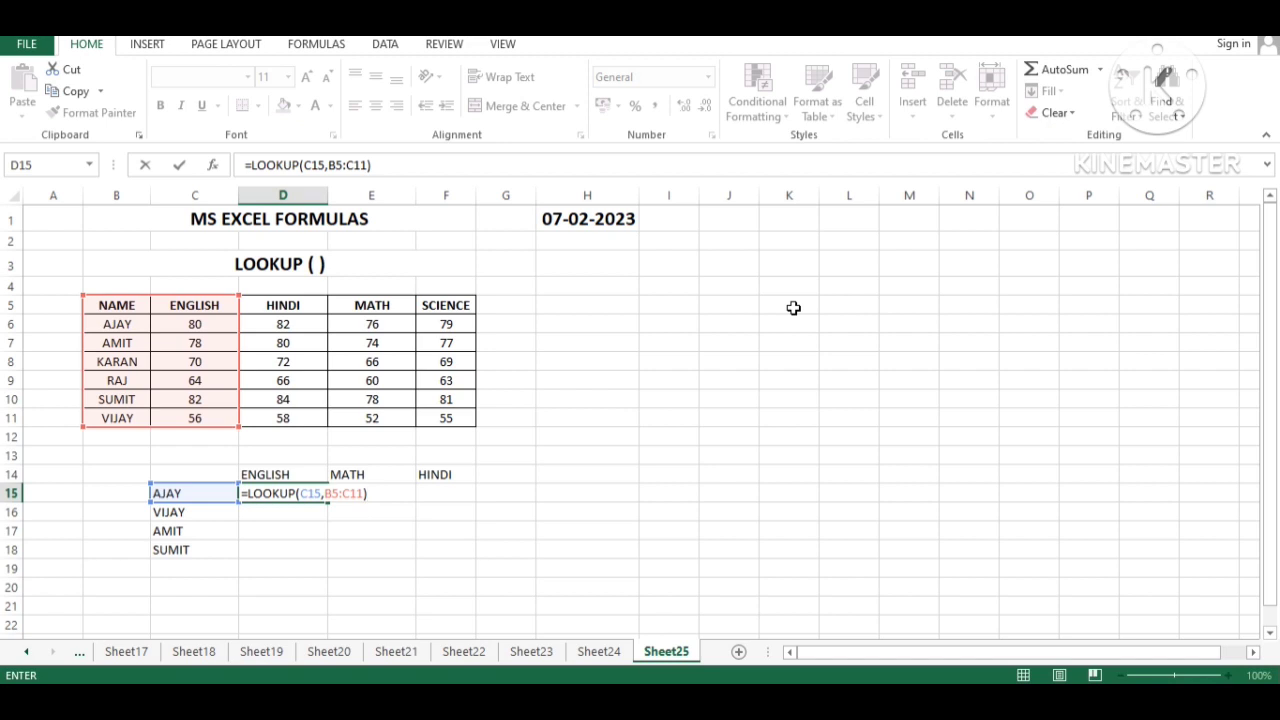
key(Return)
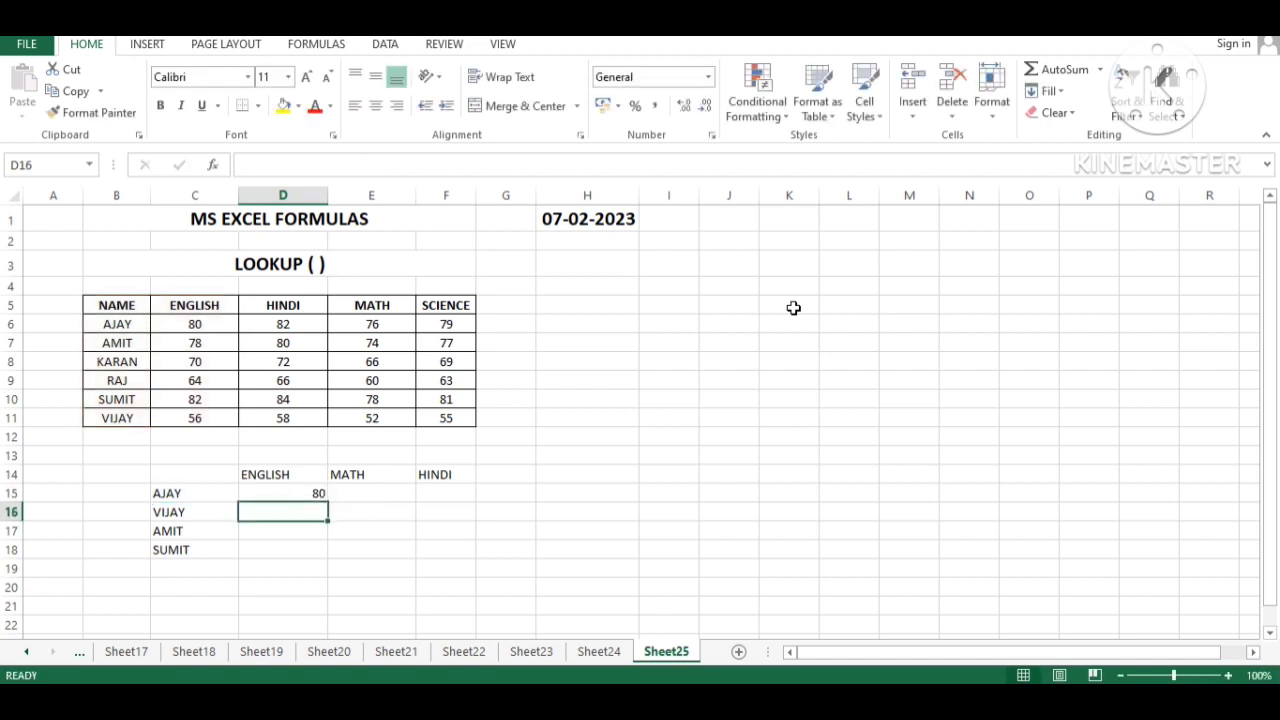
key(Up)
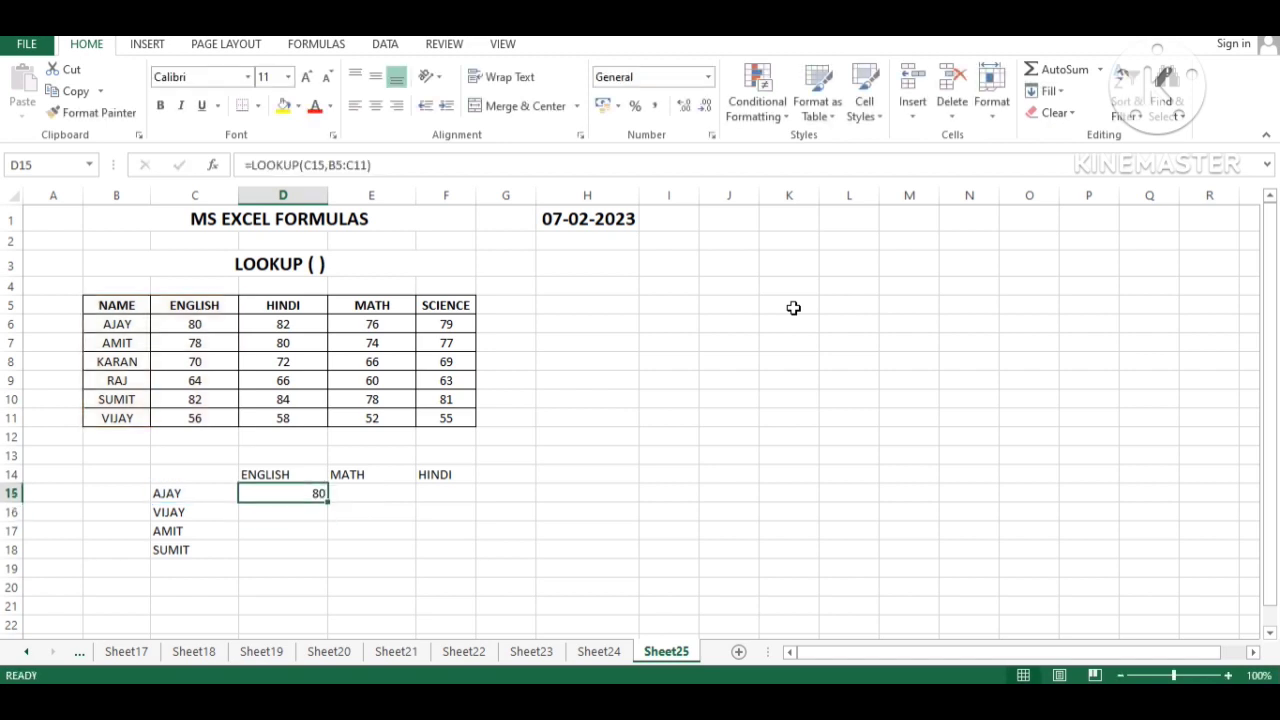
drag(129, 326, 195, 325)
Lock the array's row references in D15 so the formula reads =LOOKUP(C15,B$5:C$11).
click(298, 495)
key(F2)
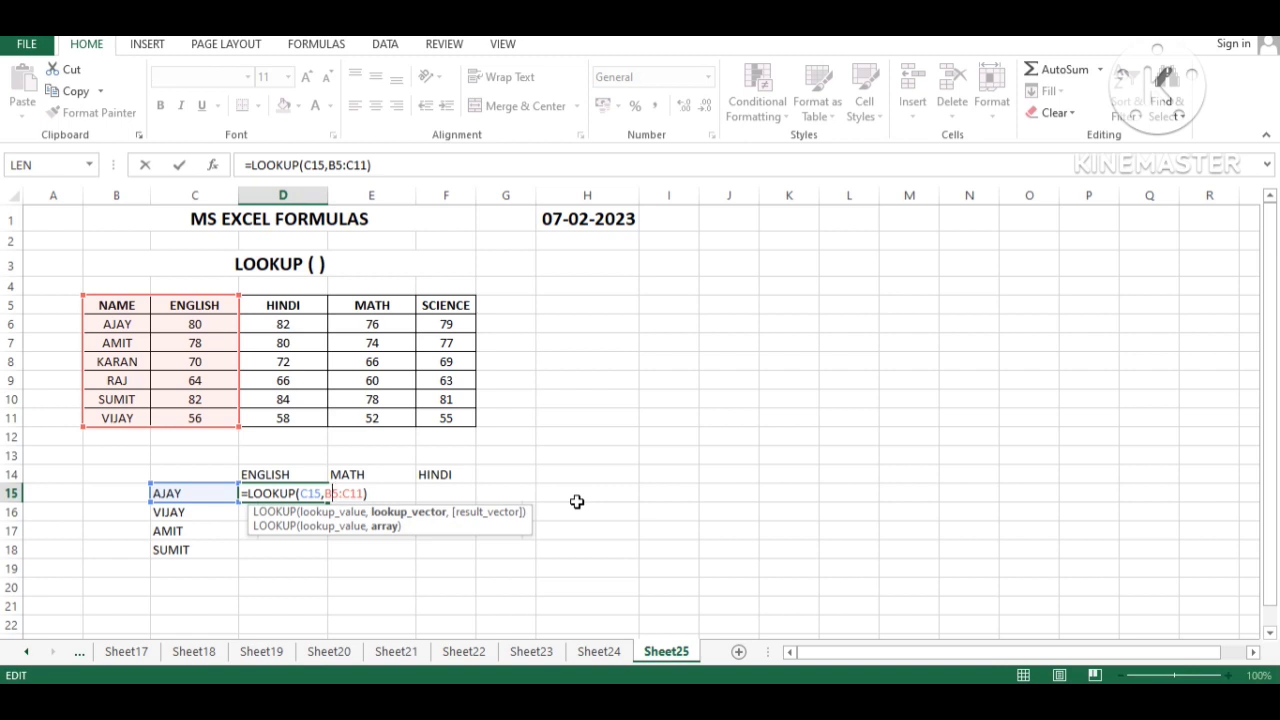
text($)
key(Right)
key(Right)
key(Right)
text($)
key(Return)
key(Up)
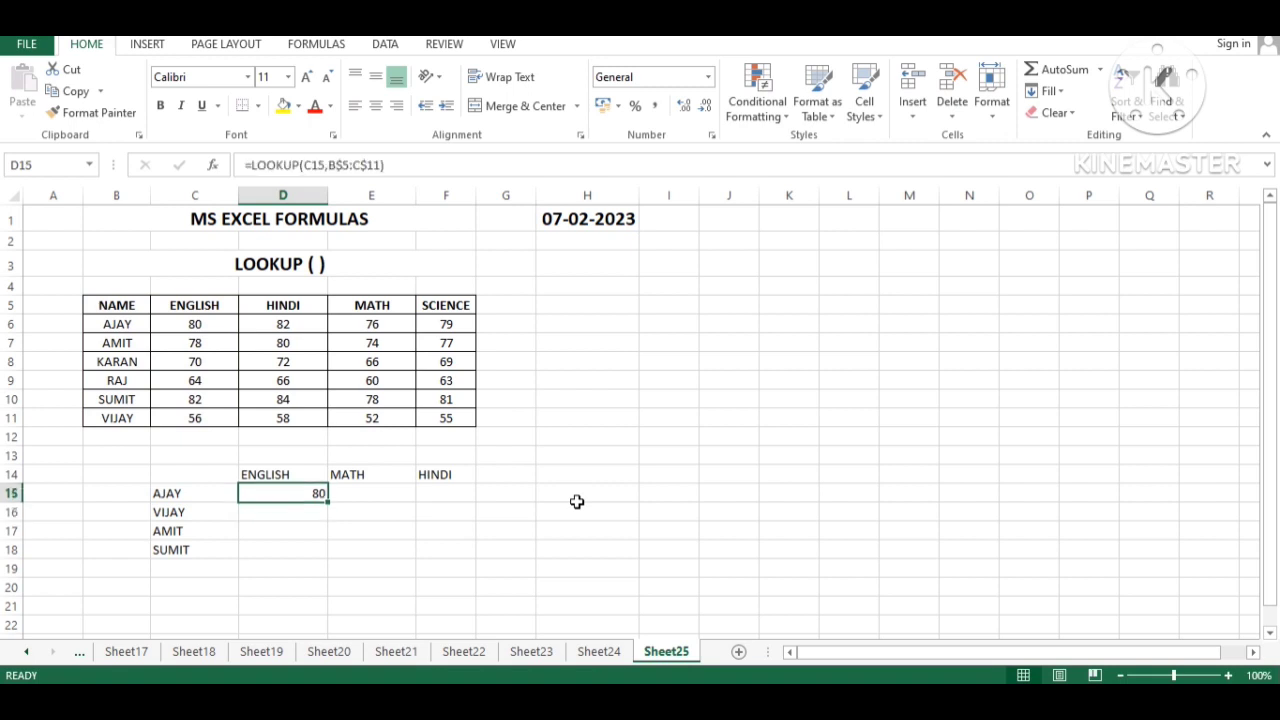
Fill the LOOKUP formula from D15 down through D18.
key(shift+Down)
key(shift+Down)
key(shift+Down)
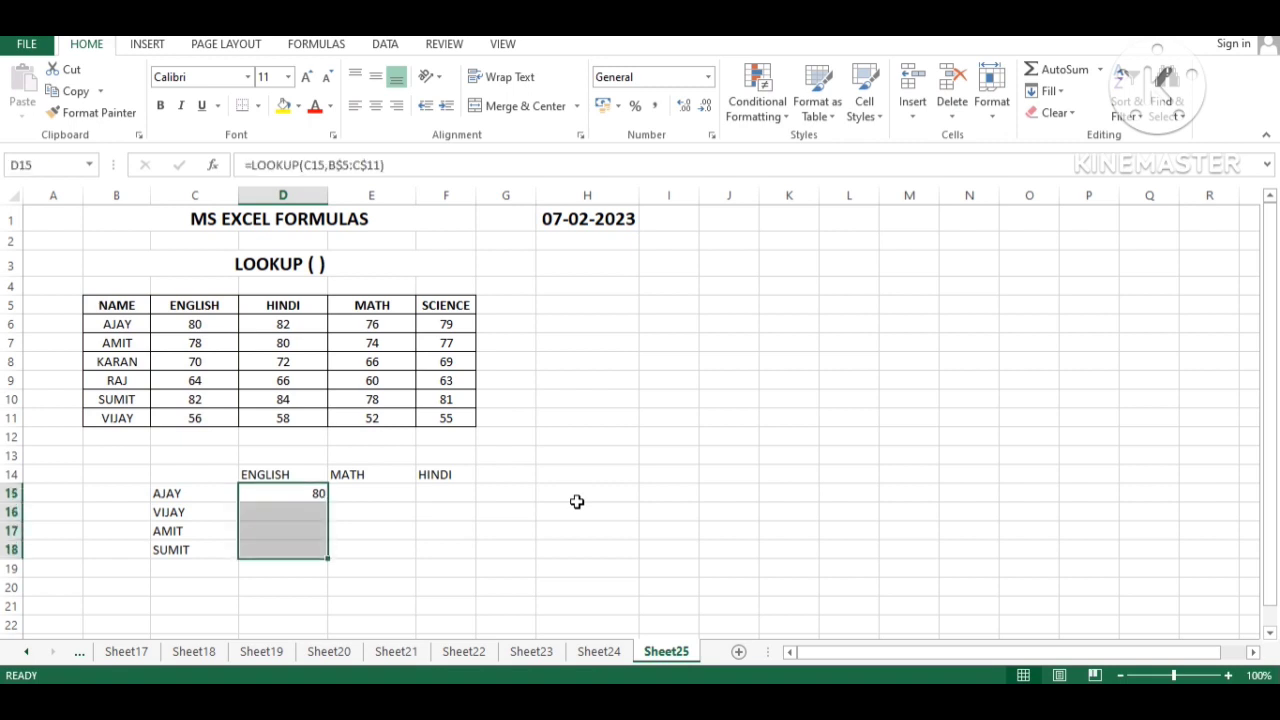
key(ctrl+d)
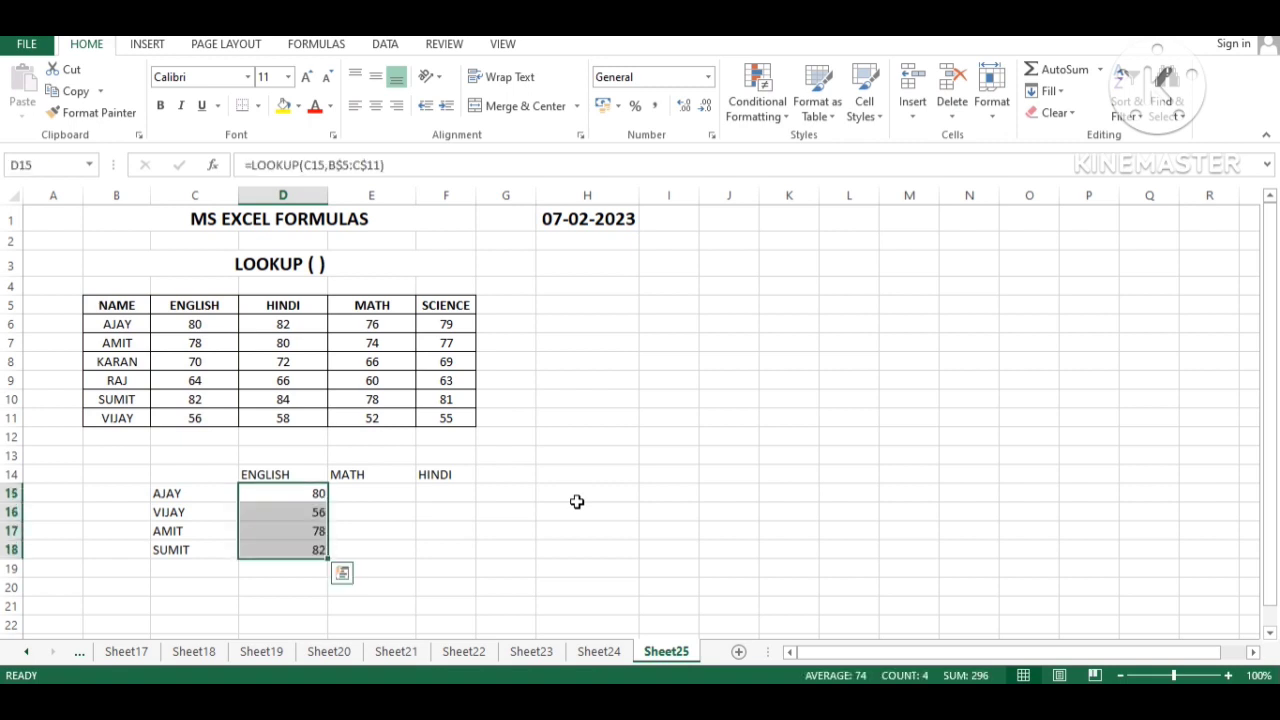
Check the English marks returned in D16:D18 against the matching students' rows 11, 7 and 10 of the marks table.
key(Down)
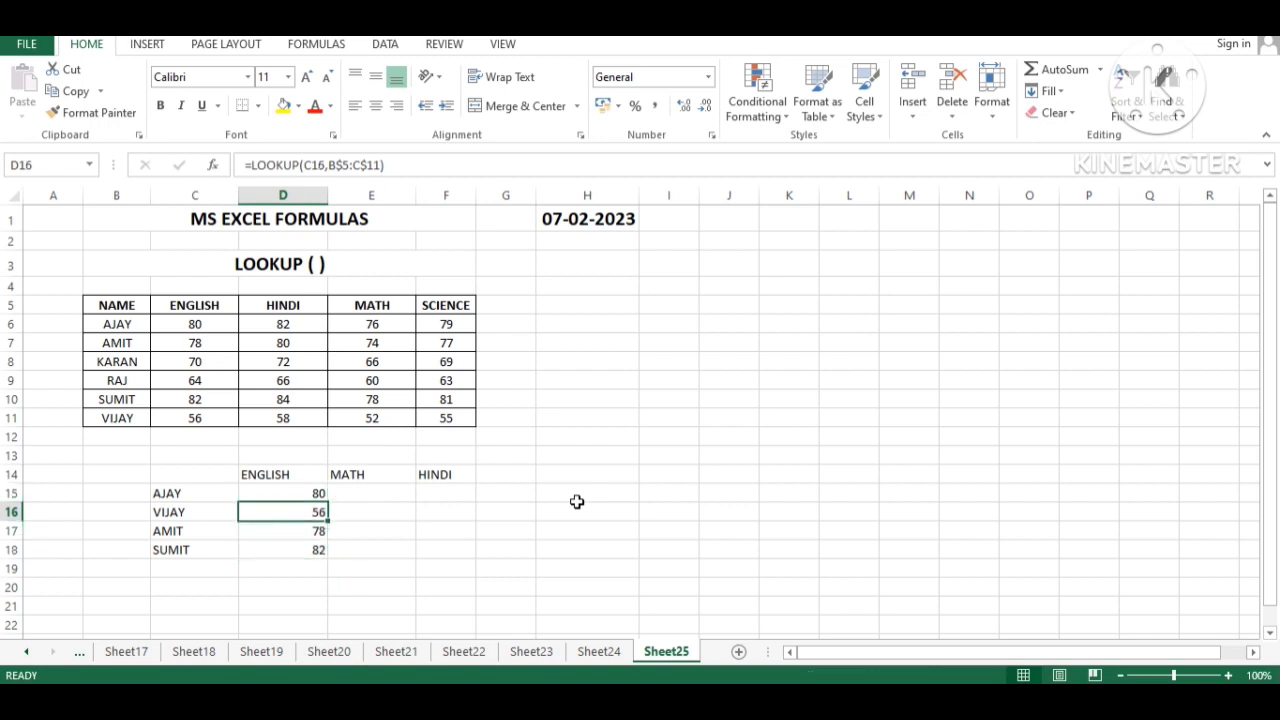
drag(122, 416, 195, 420)
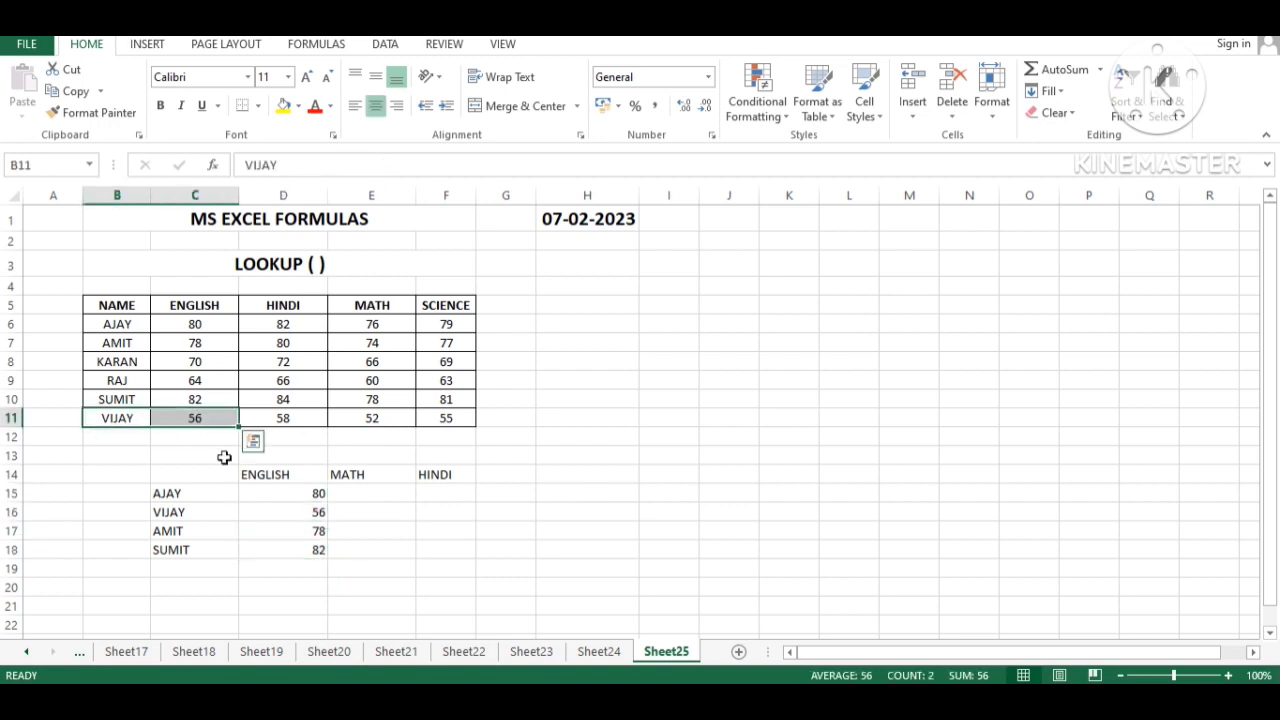
click(322, 534)
click(194, 530)
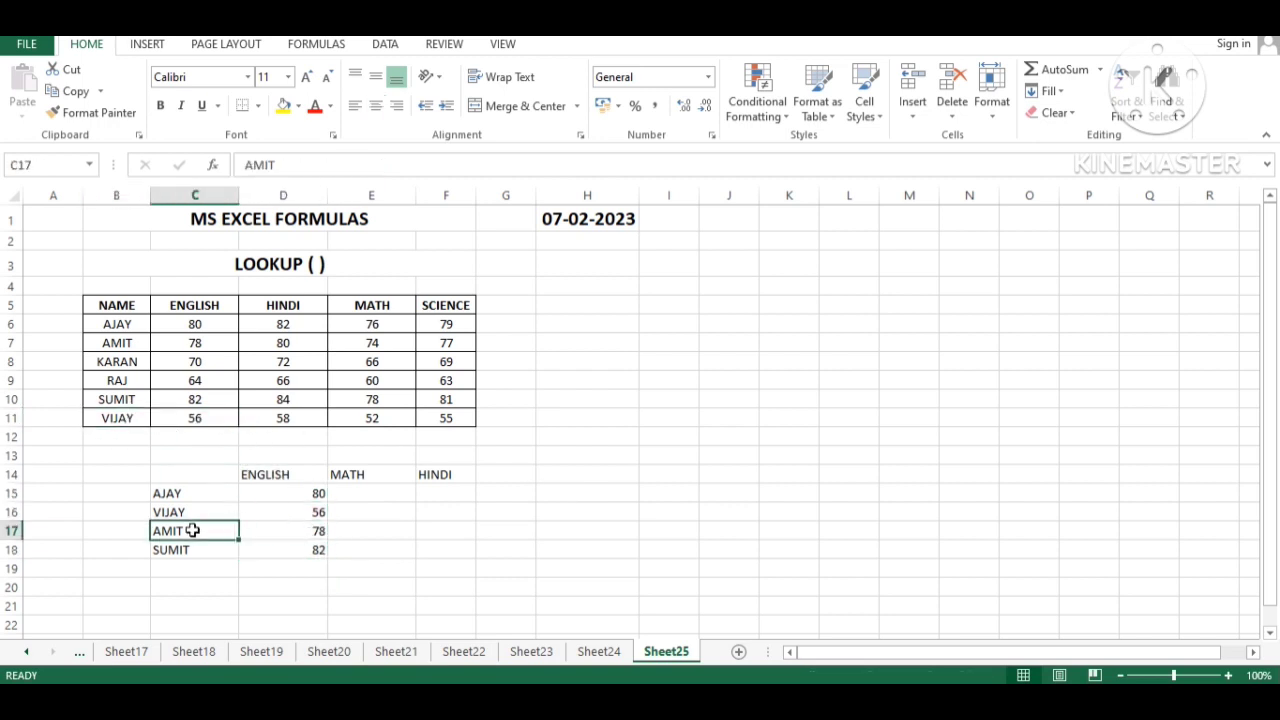
click(297, 530)
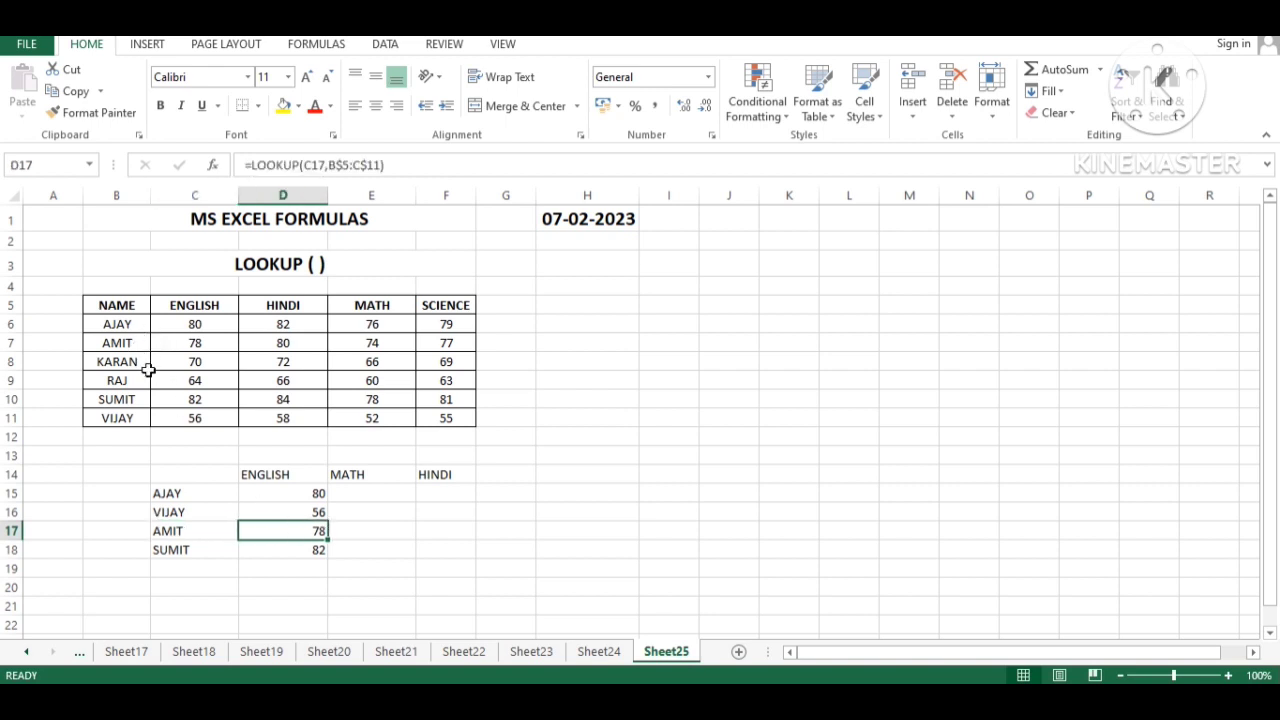
drag(144, 342, 177, 341)
click(314, 549)
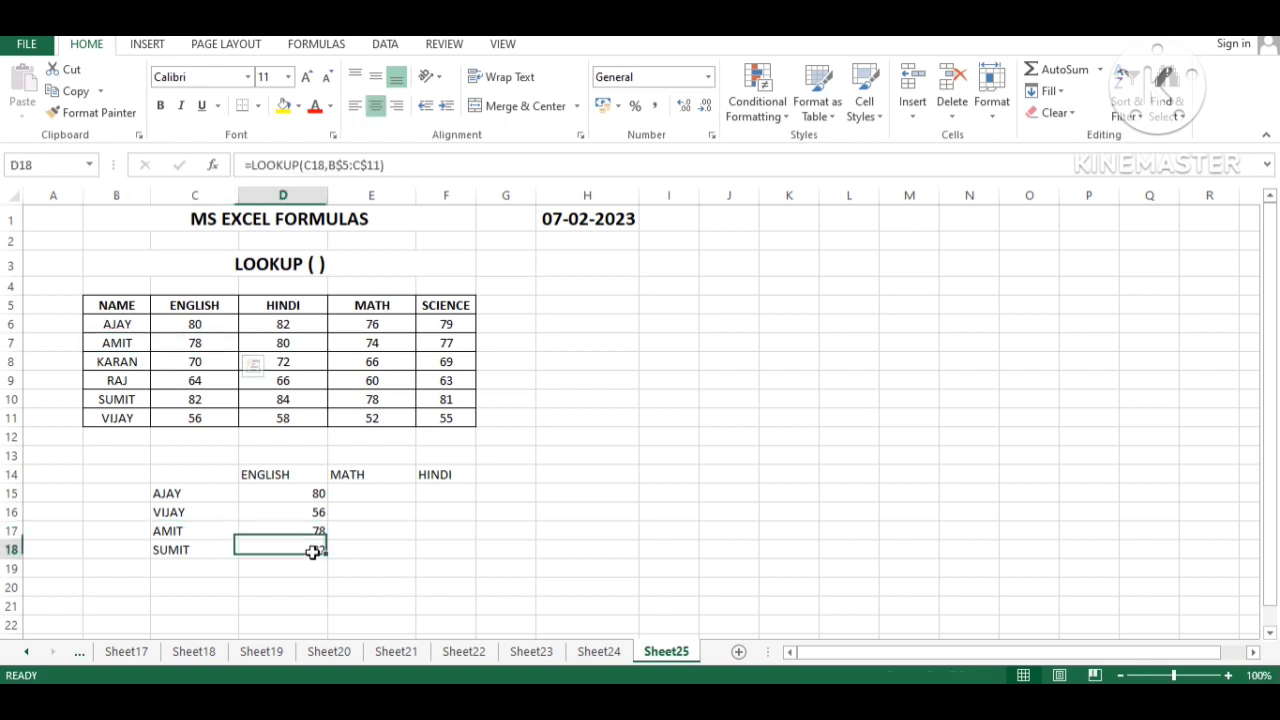
drag(143, 396, 171, 400)
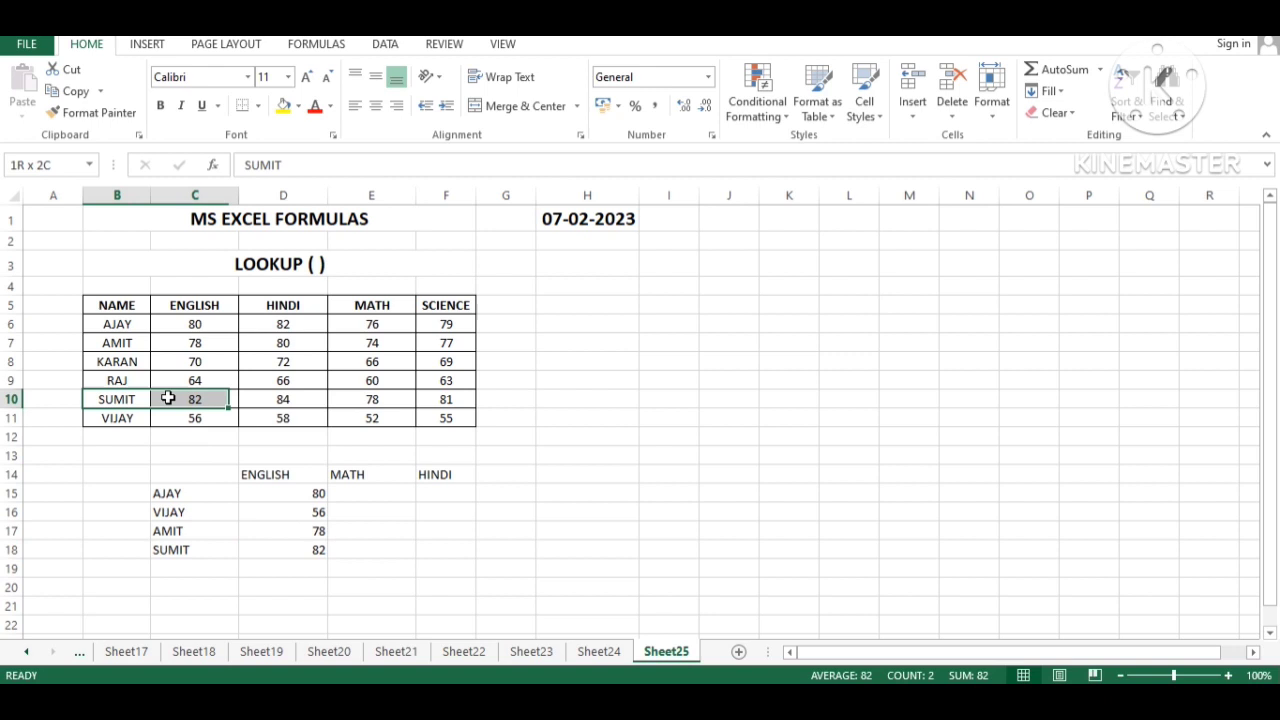
click(310, 550)
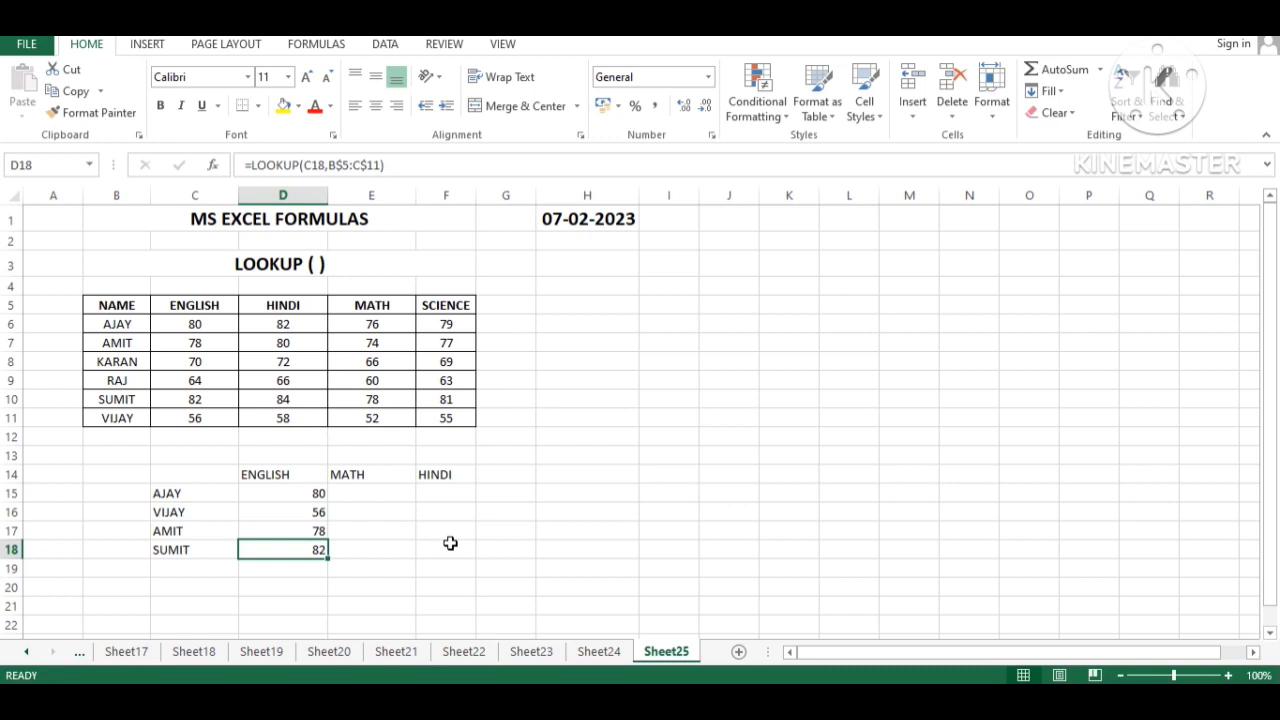
Start a LOOKUP formula in E15 under MATH with C15 as the lookup value.
key(Up)
key(Up)
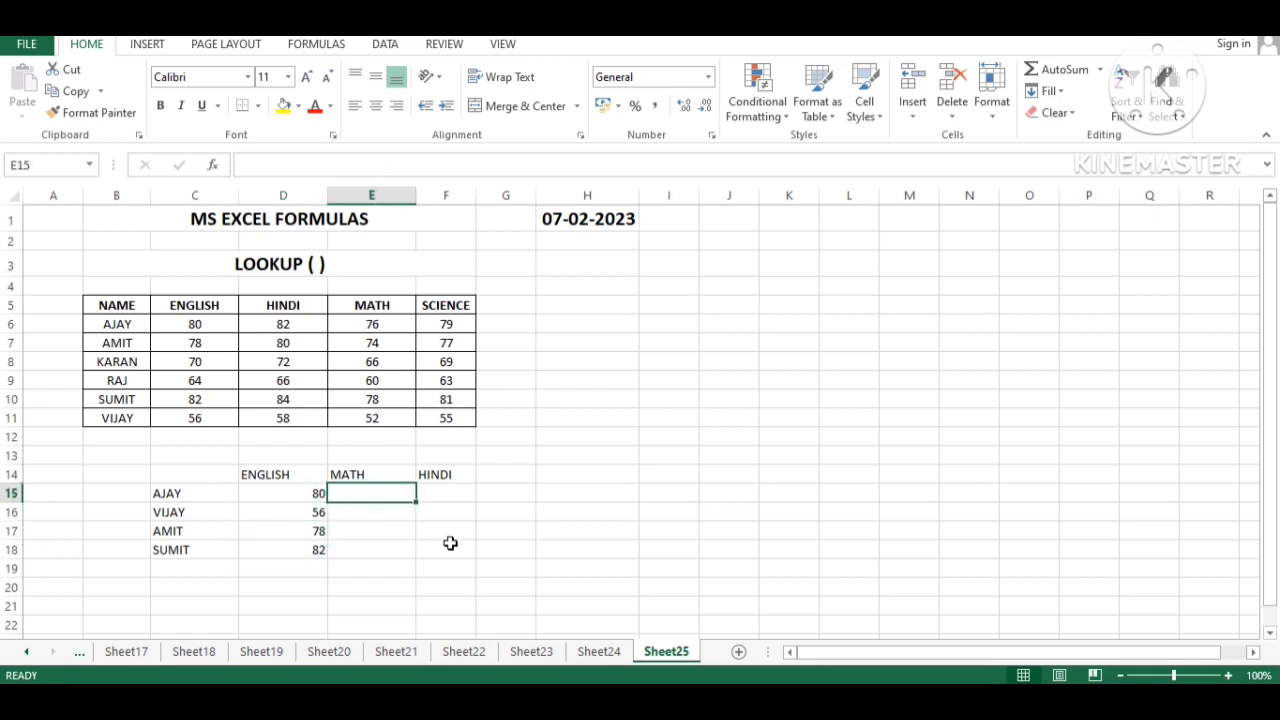
text(=LOO)
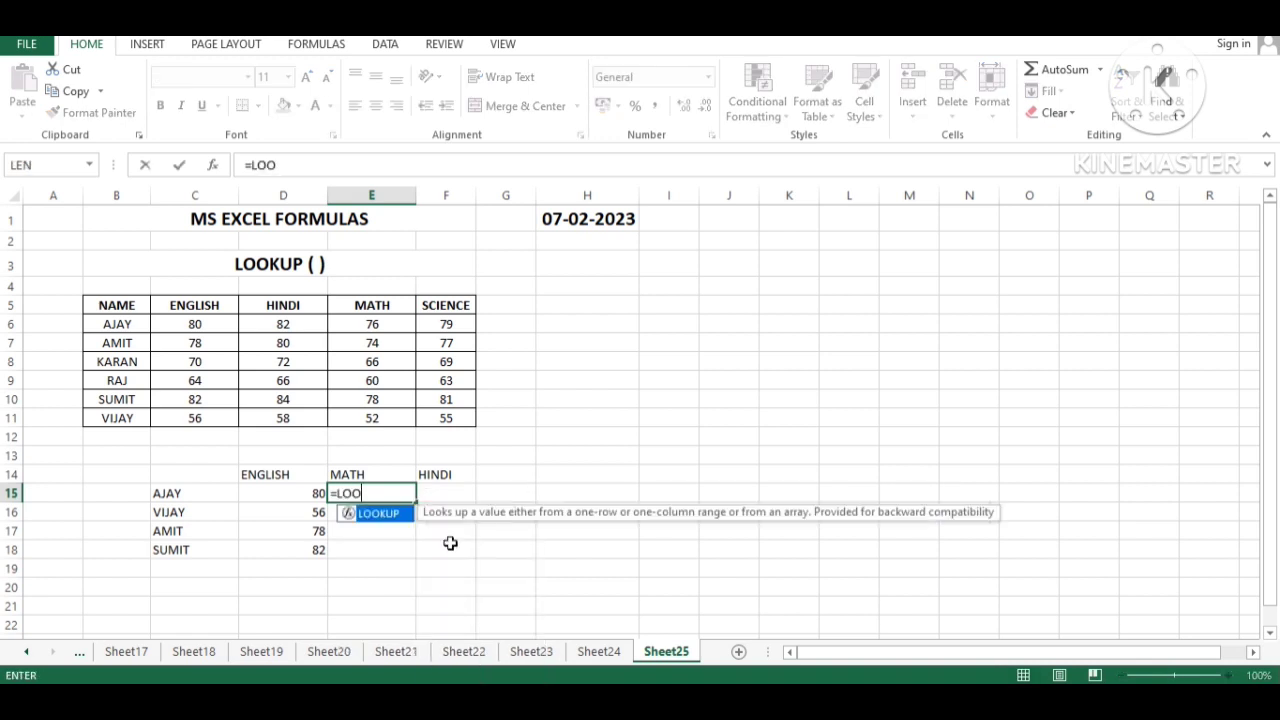
text(KUP()
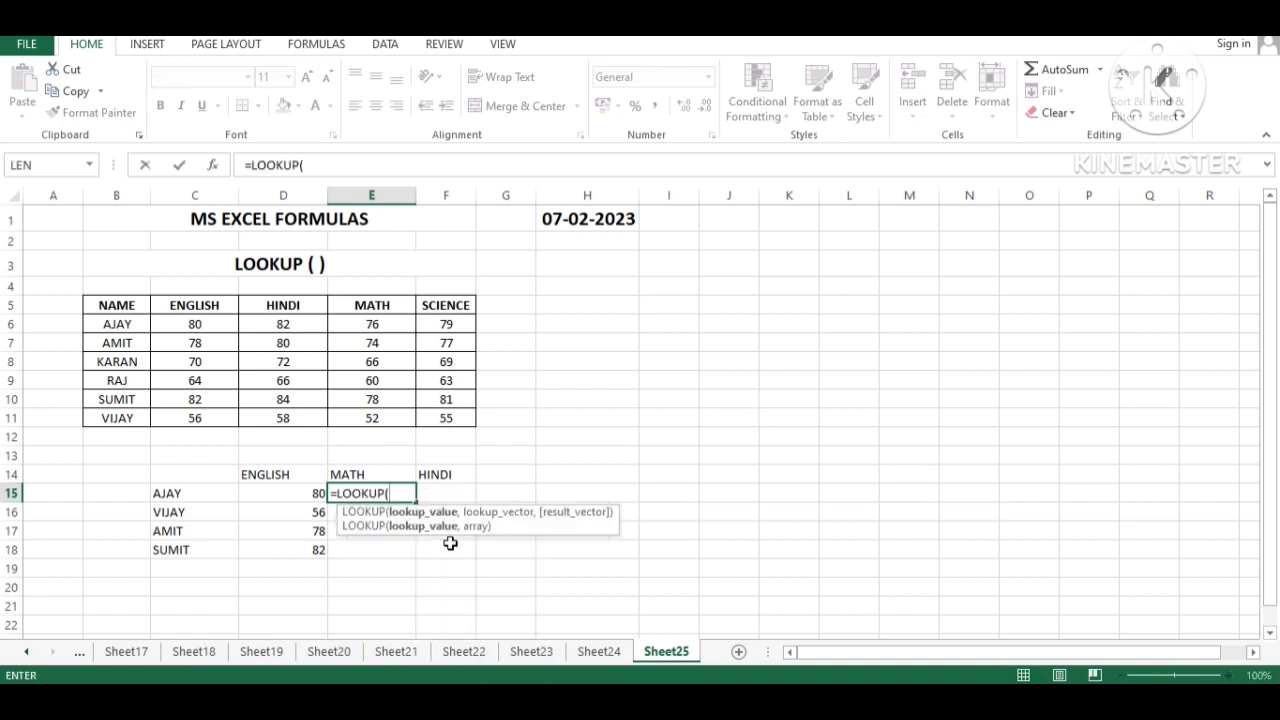
key(Left)
key(Left)
text(,)
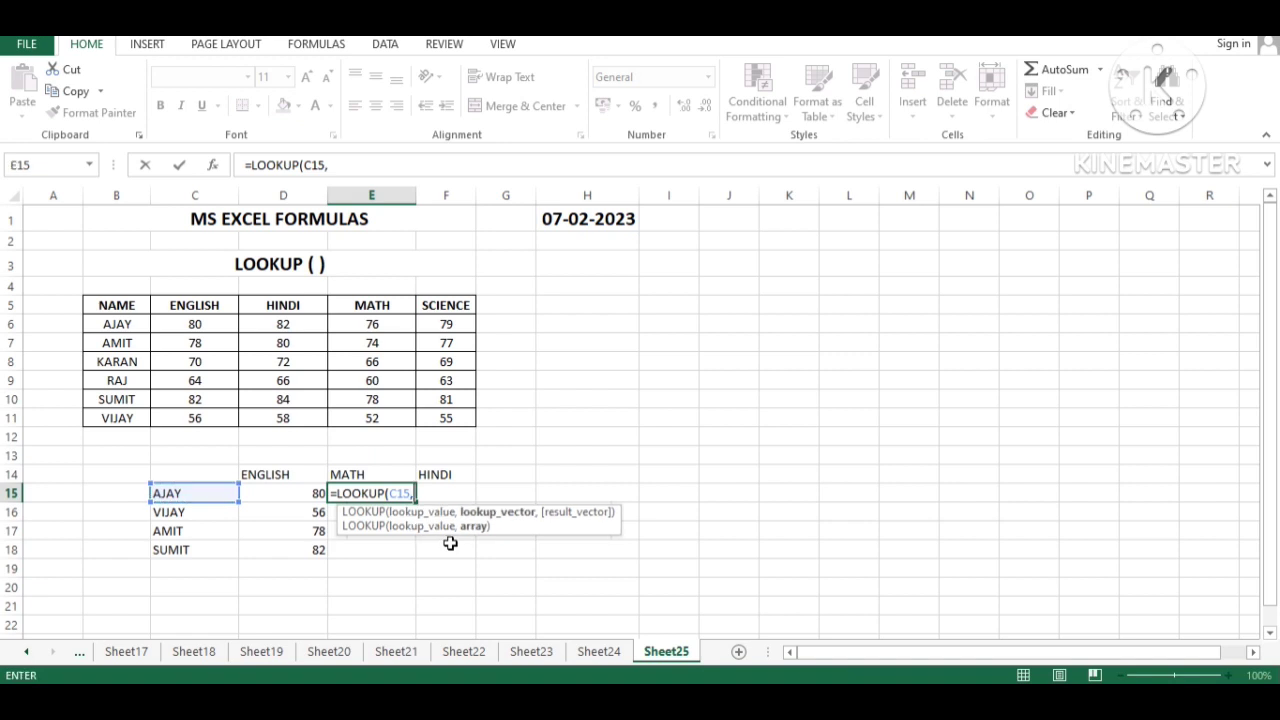
Complete the E15 formula as =LOOKUP(C15,B5:E11), with the array ending at the MATH column.
key(Up)
key(Up)
key(Up)
key(Up)
key(Up)
key(Up)
key(Up)
key(Up)
key(Left)
key(Left)
key(Left)
key(Up)
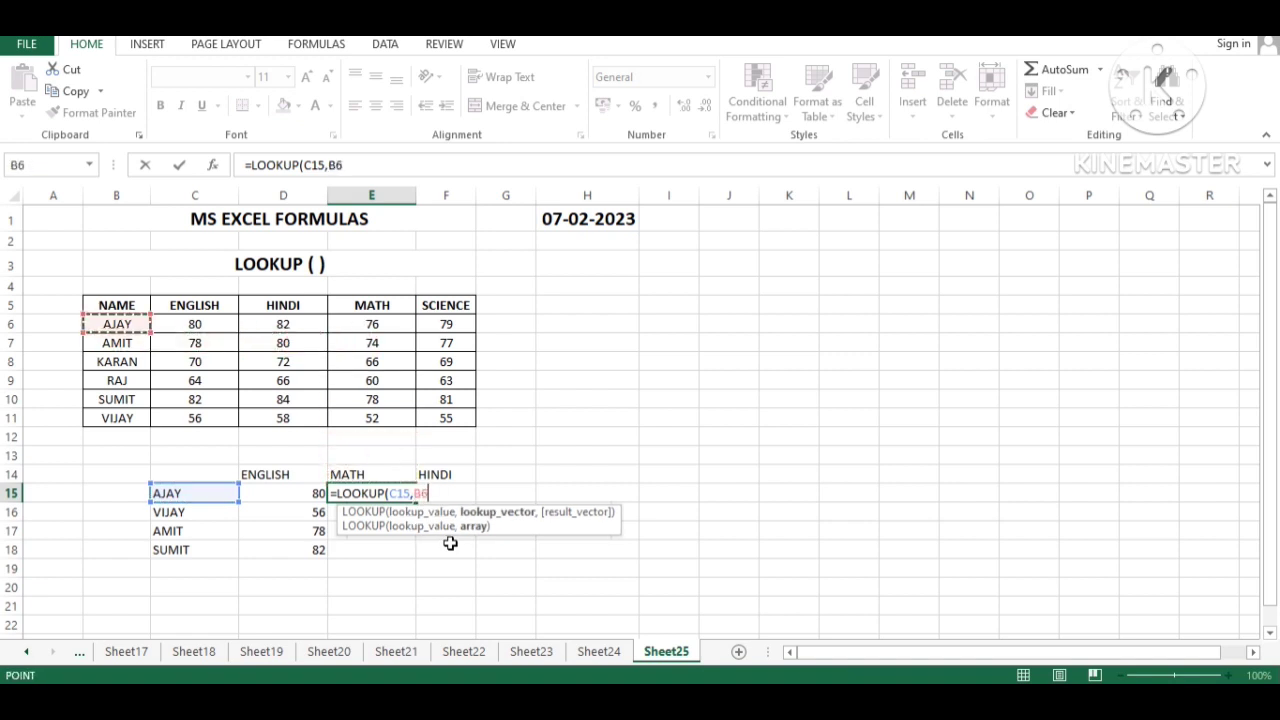
key(shift+Right)
key(shift+Right)
key(shift+Right)
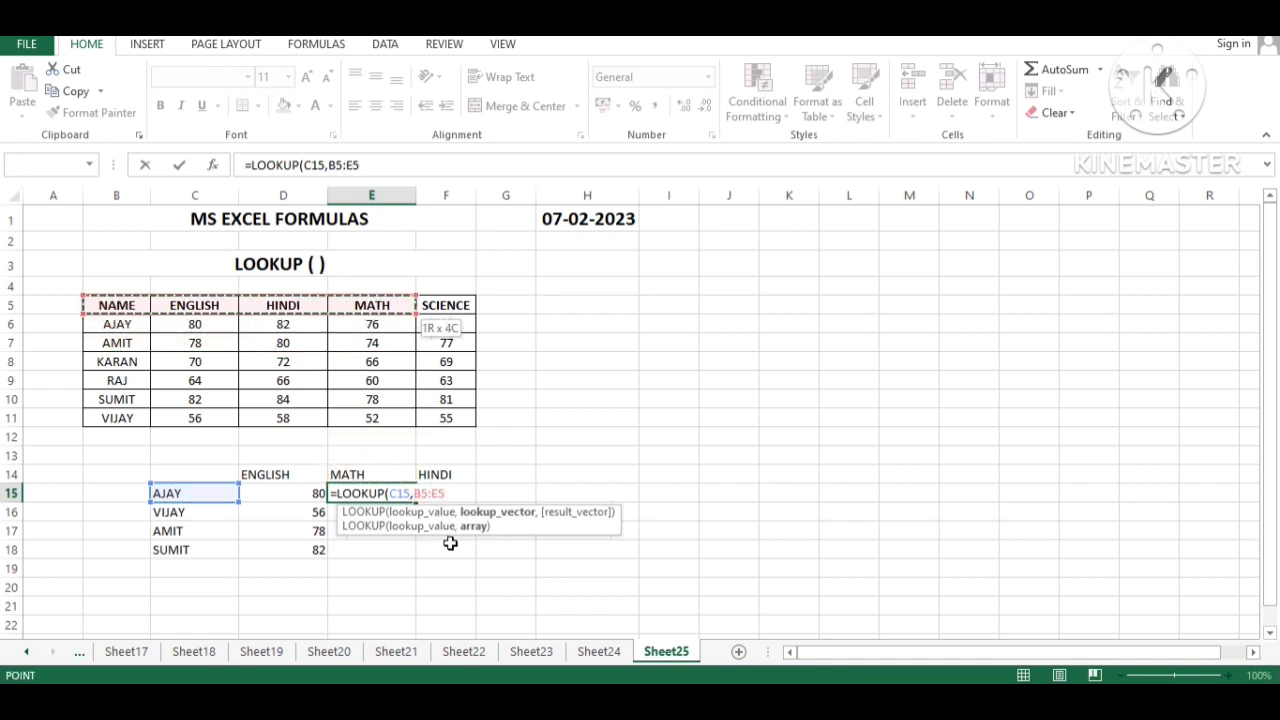
key(shift+Down)
key(shift+Down)
key(shift+Down)
key(shift+Down)
key(shift+Down)
key(shift+Down)
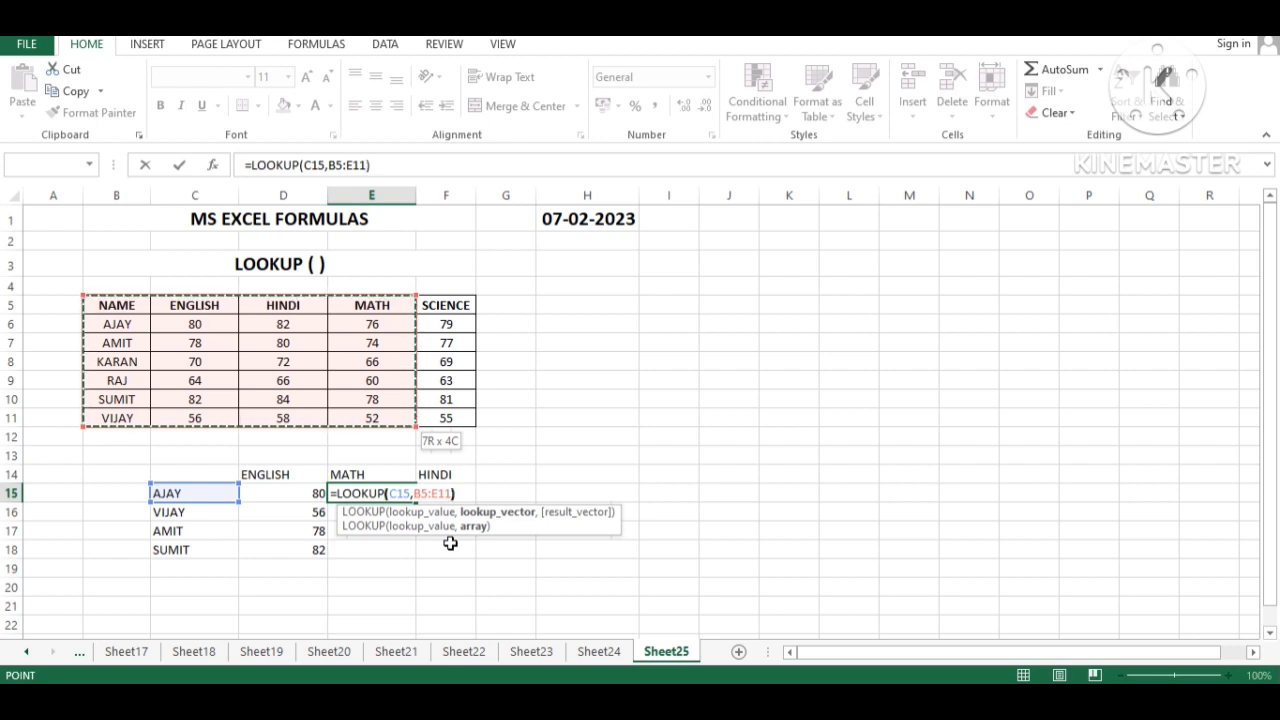
text())
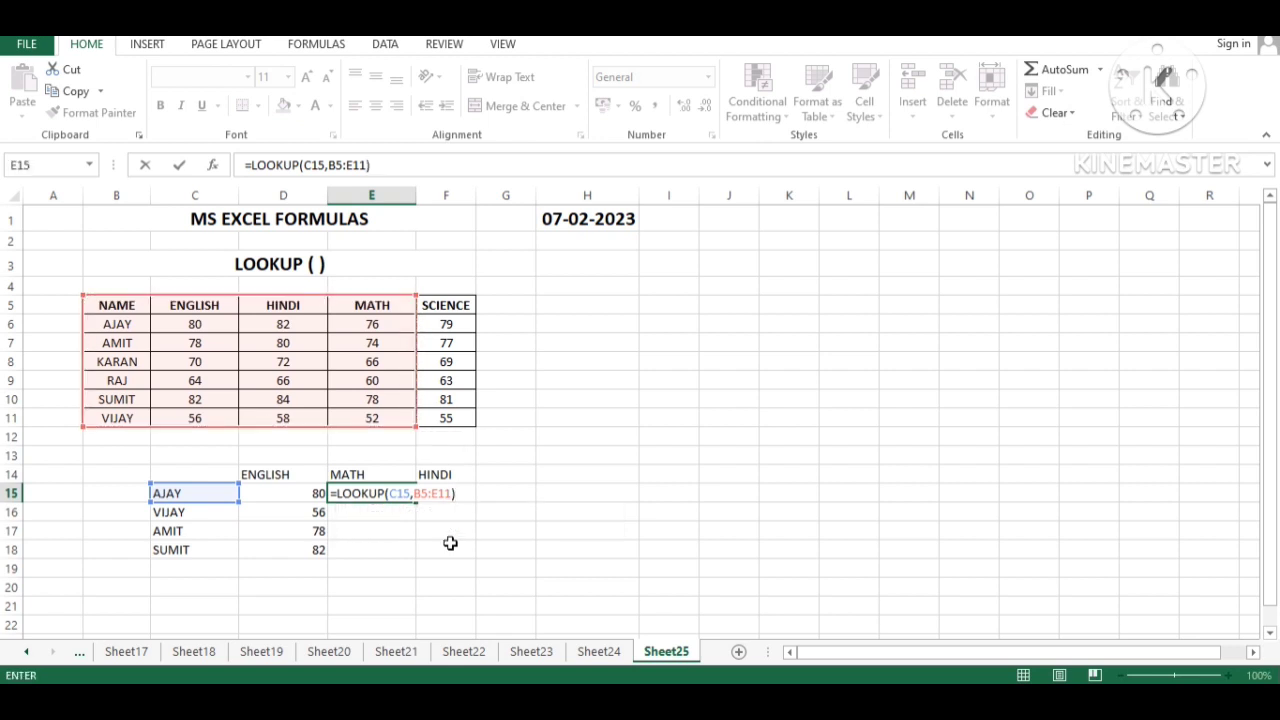
key(Return)
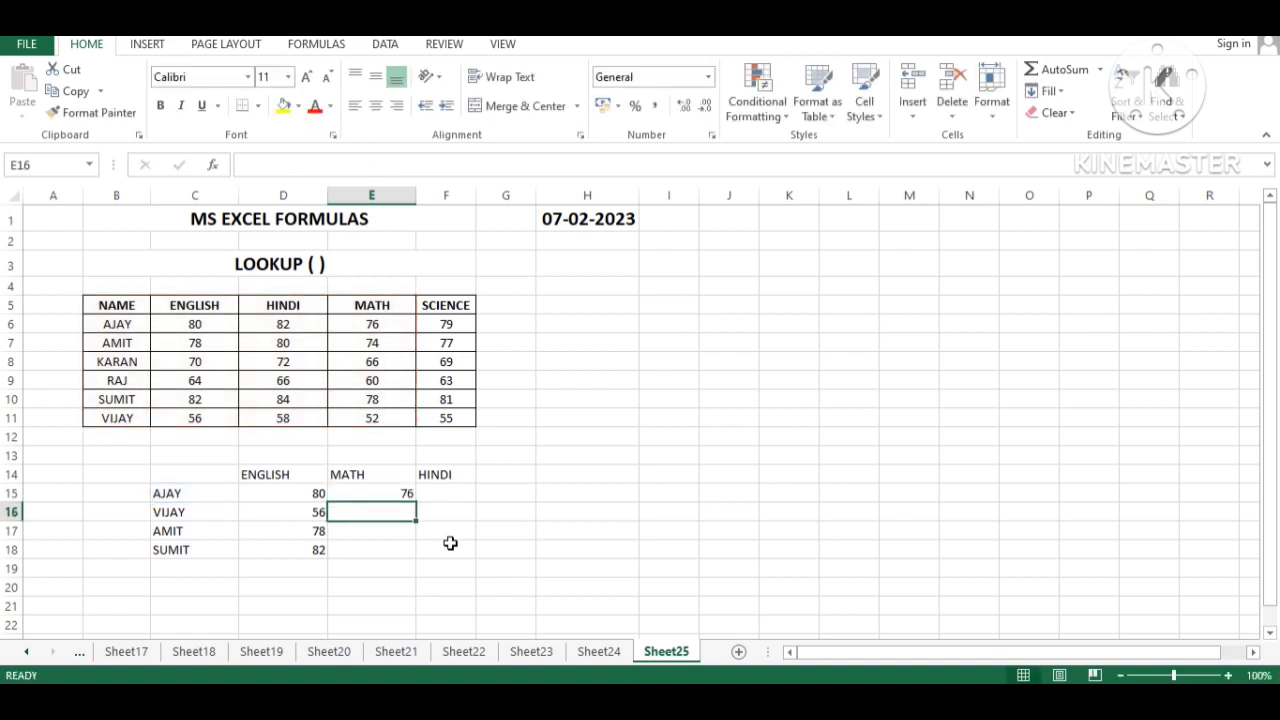
Lock the array's row references in E15 so the formula reads =LOOKUP(C15,B$5:E$11).
key(Up)
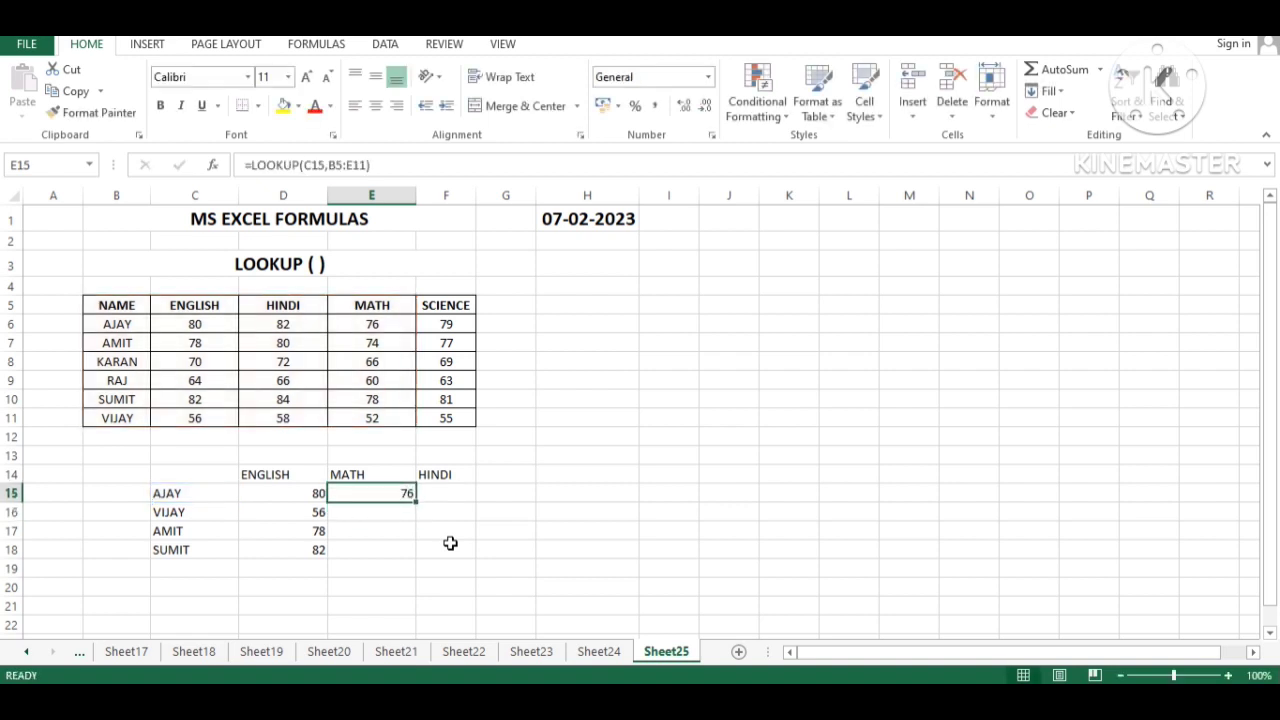
key(F2)
key(Left)
key(Left)
key(Left)
key(Left)
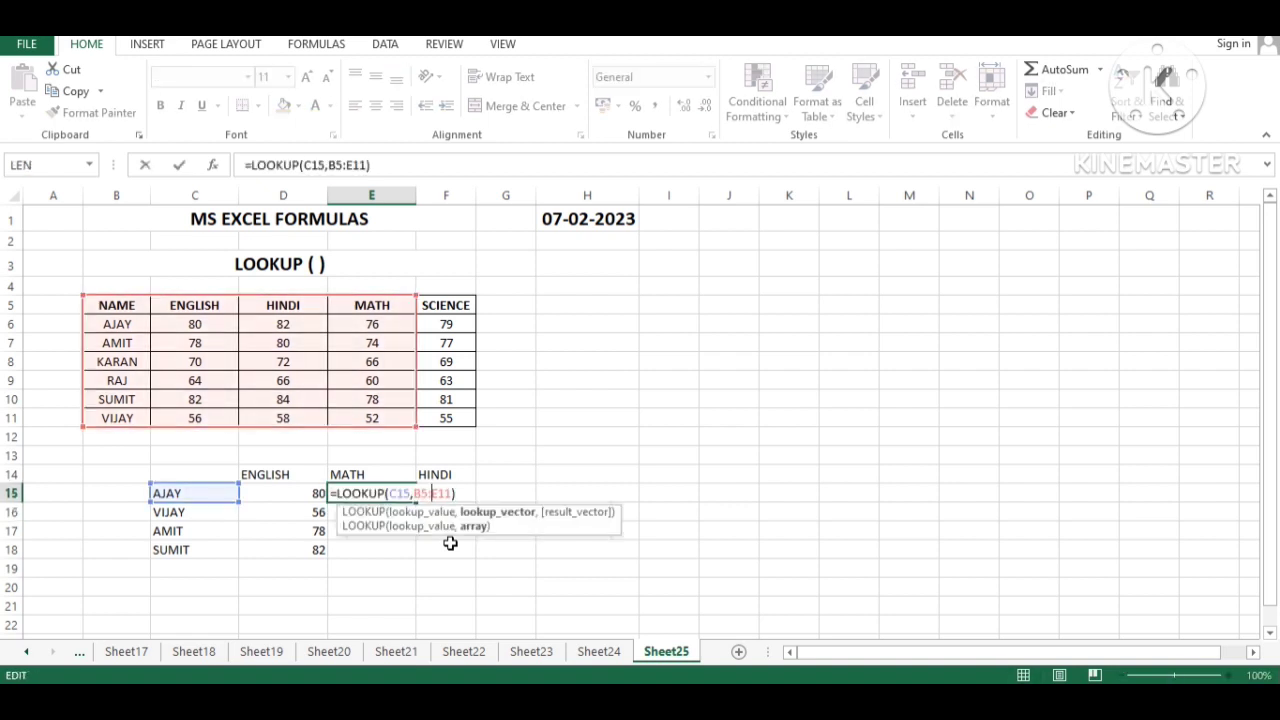
text($)
key(Right)
key(Right)
key(Right)
text($)
key(Return)
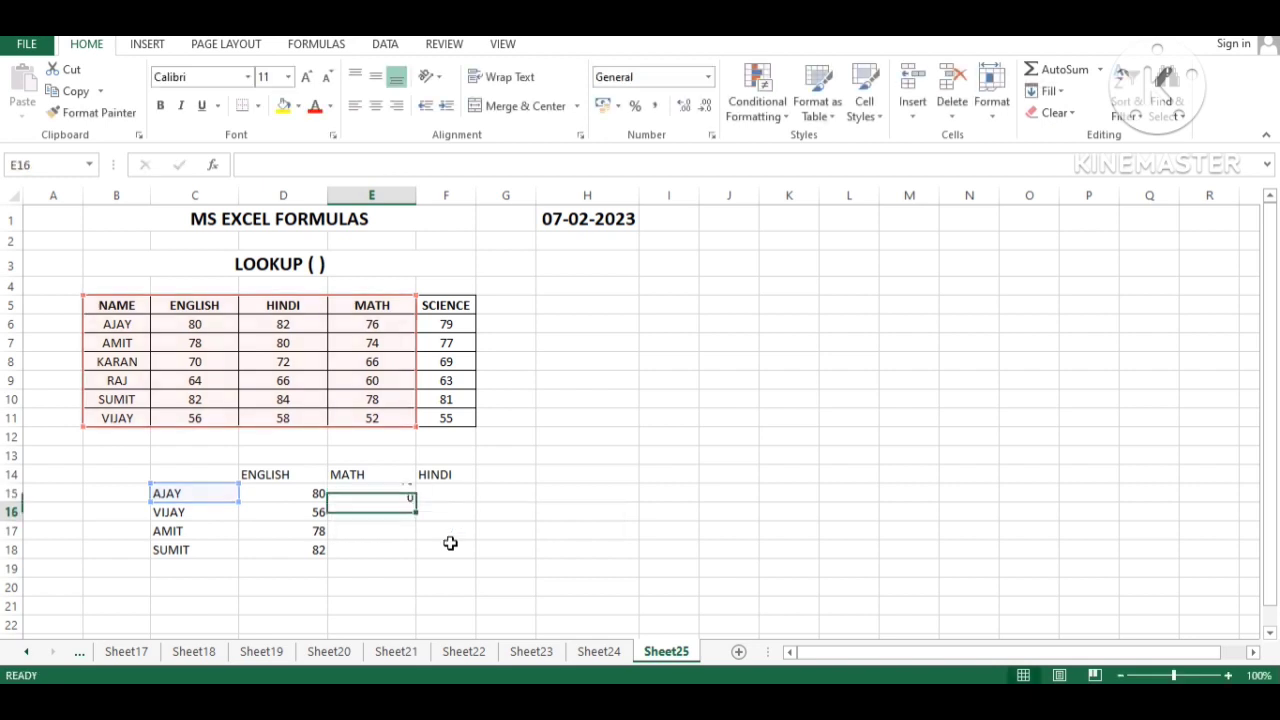
Fill the MATH lookup formula from E15 down through E18.
key(Up)
key(shift+Down)
key(shift+Down)
key(shift+Down)
key(ctrl+d)
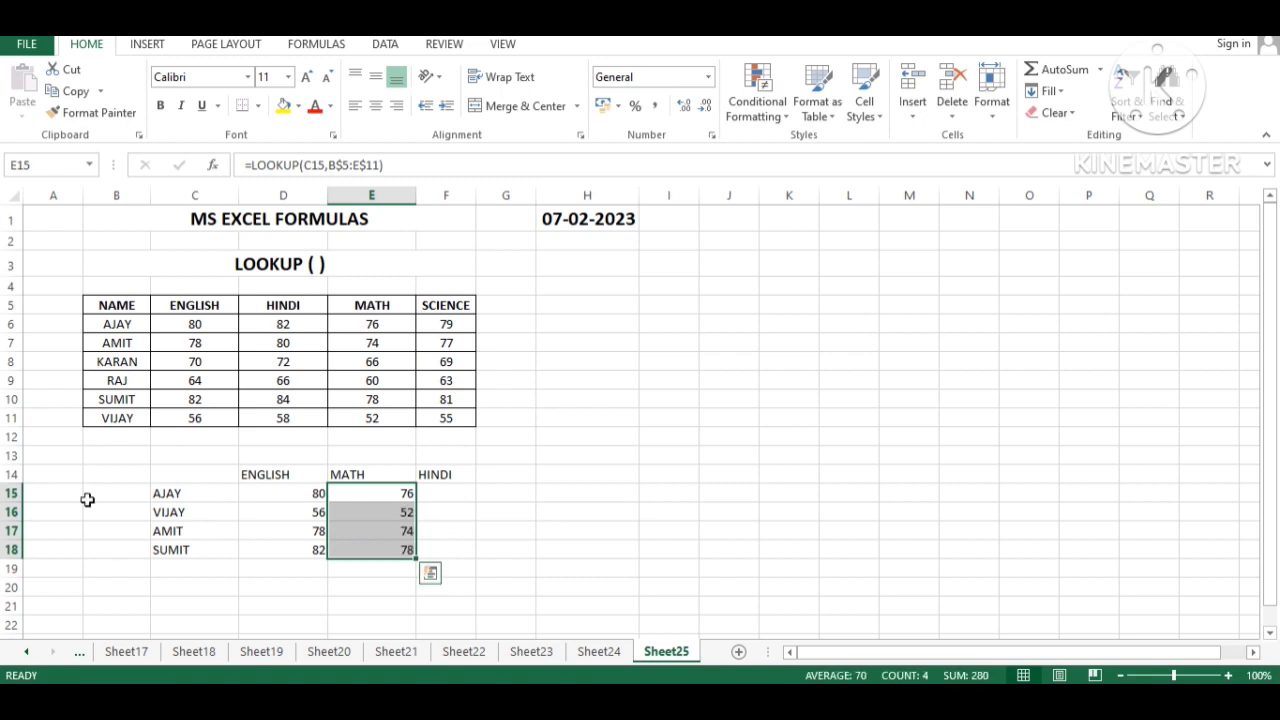
Compare the MATH results in E15:E18 with columns B to E of rows 6, 11, 7 and 10 in the marks table.
drag(140, 320, 369, 323)
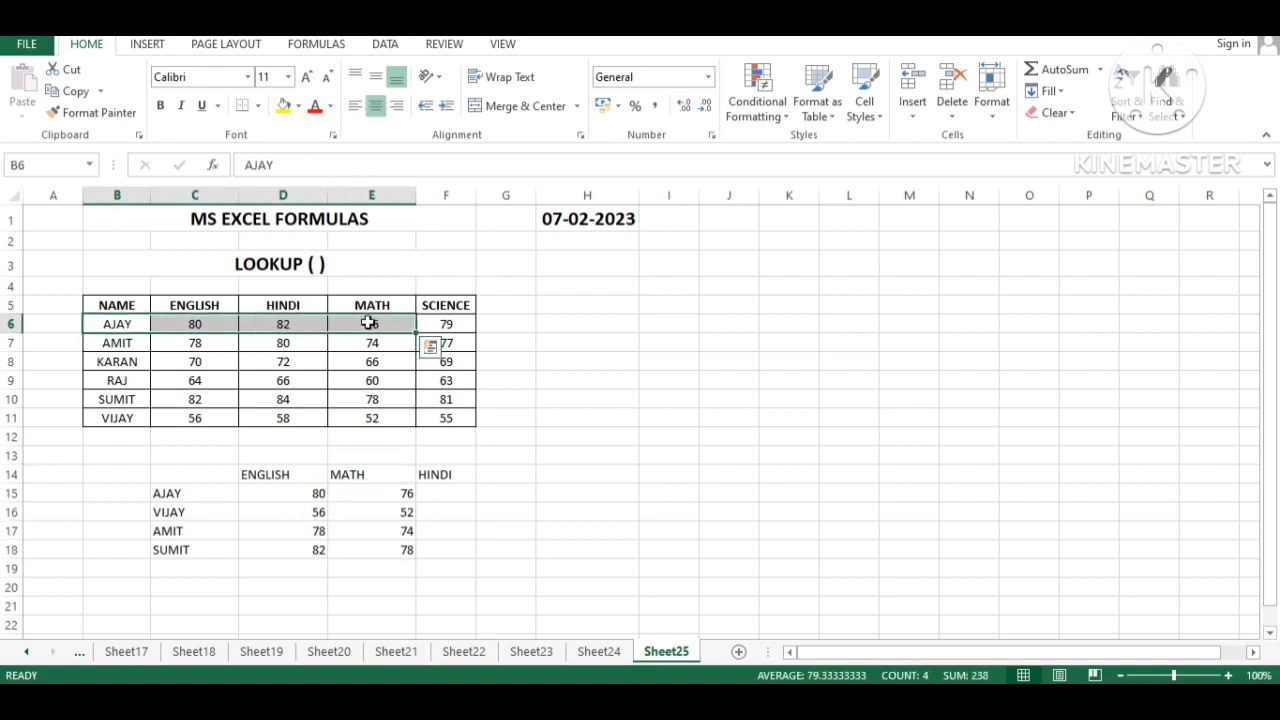
drag(126, 416, 357, 418)
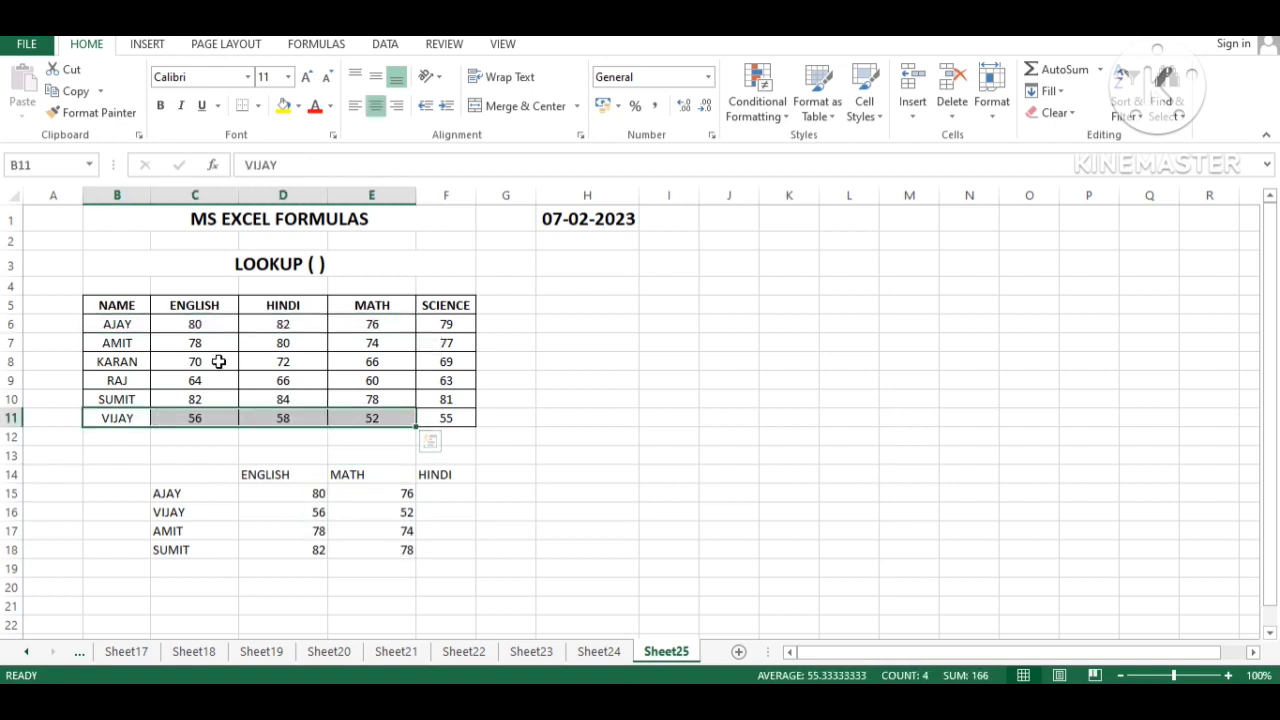
drag(140, 342, 348, 352)
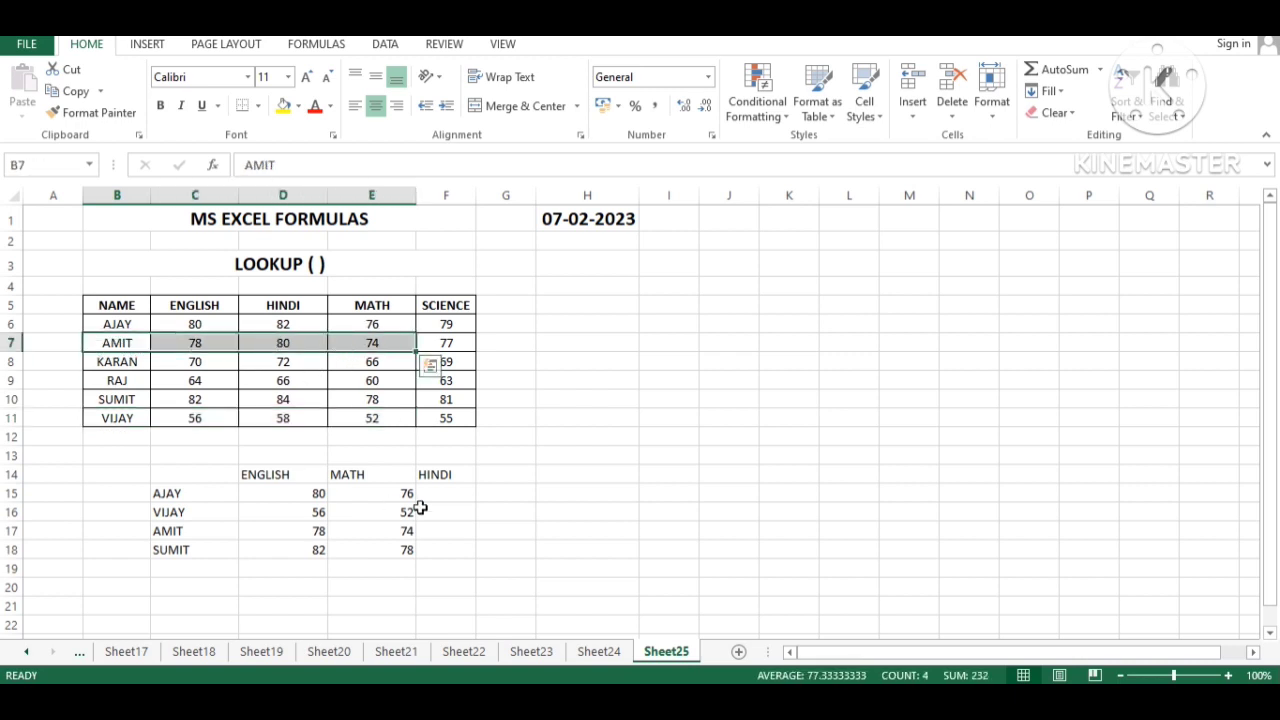
drag(134, 399, 355, 400)
click(383, 554)
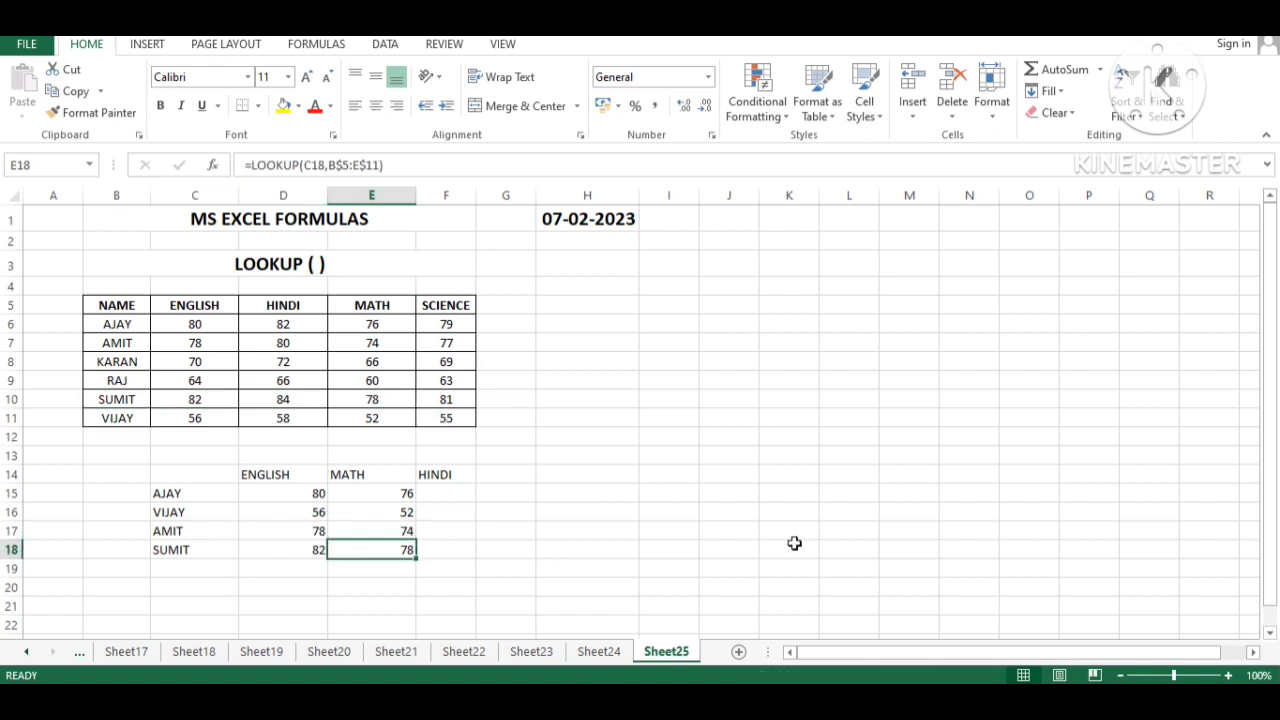
Start a LOOKUP formula in F15 under HINDI with C15 as the lookup value.
key(Up)
key(Up)
key(Up)
key(Up)
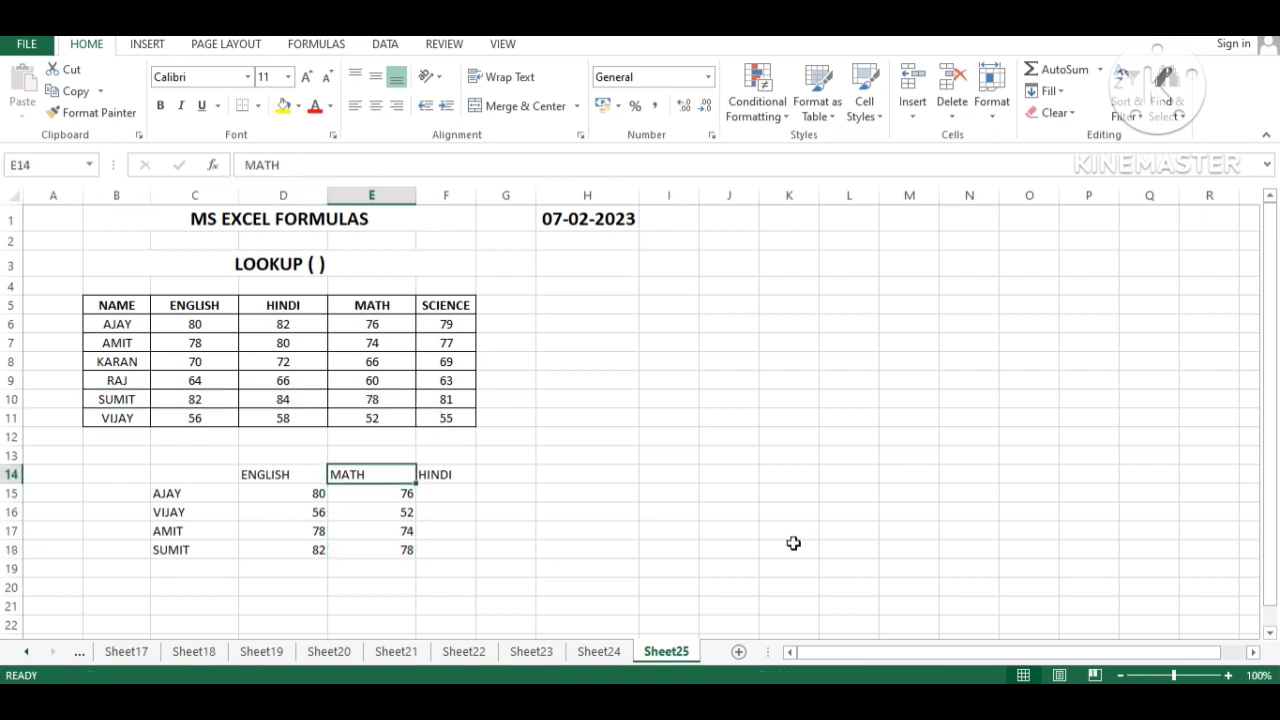
key(Down)
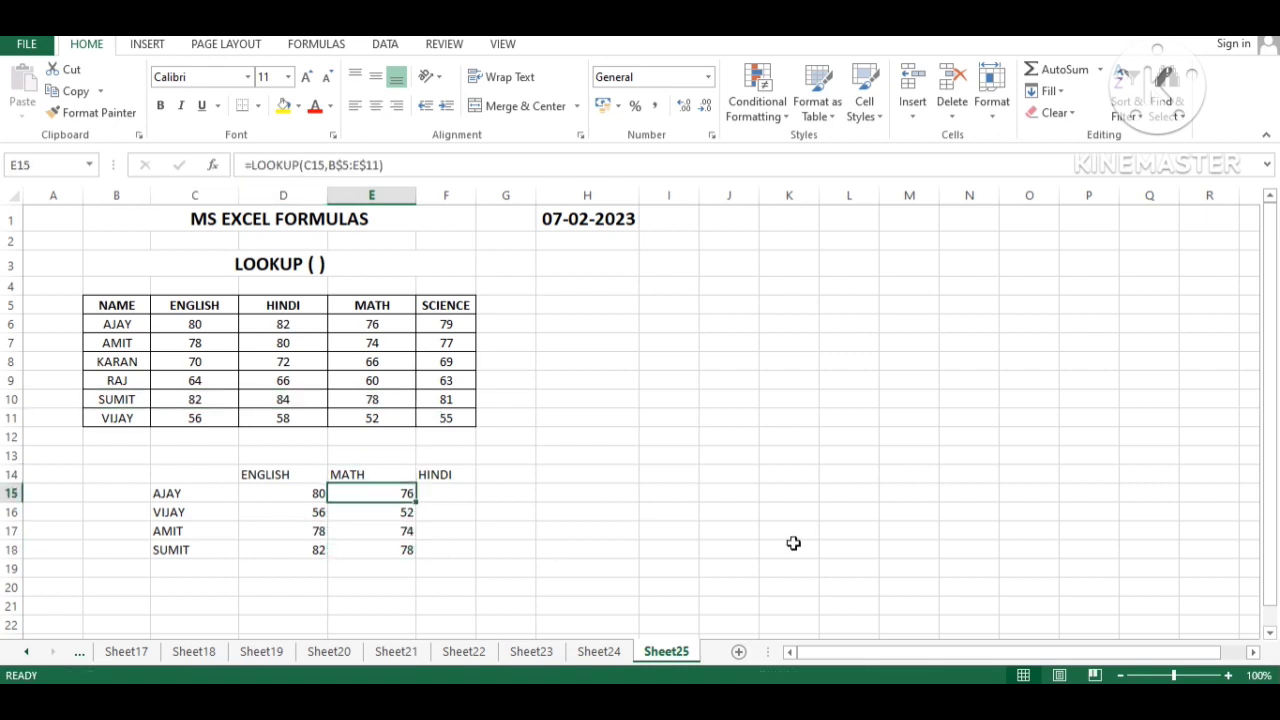
key(Right)
text(=LOK)
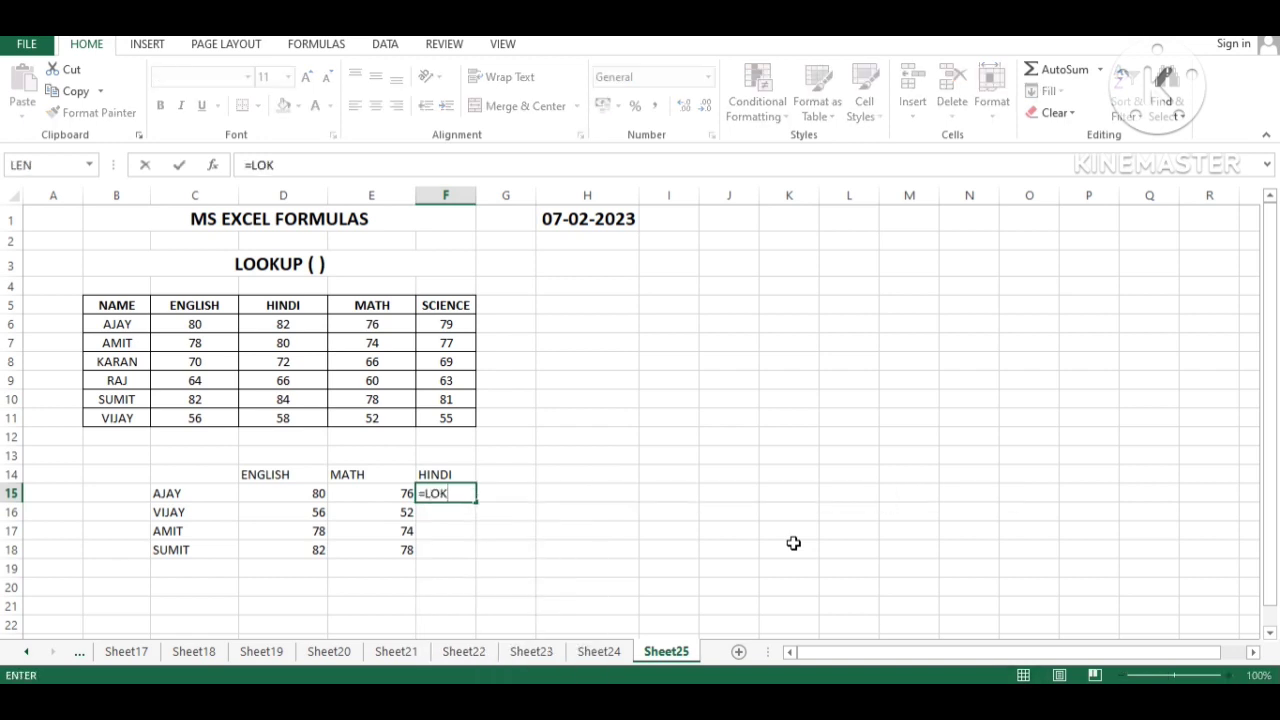
key(BackSpace)
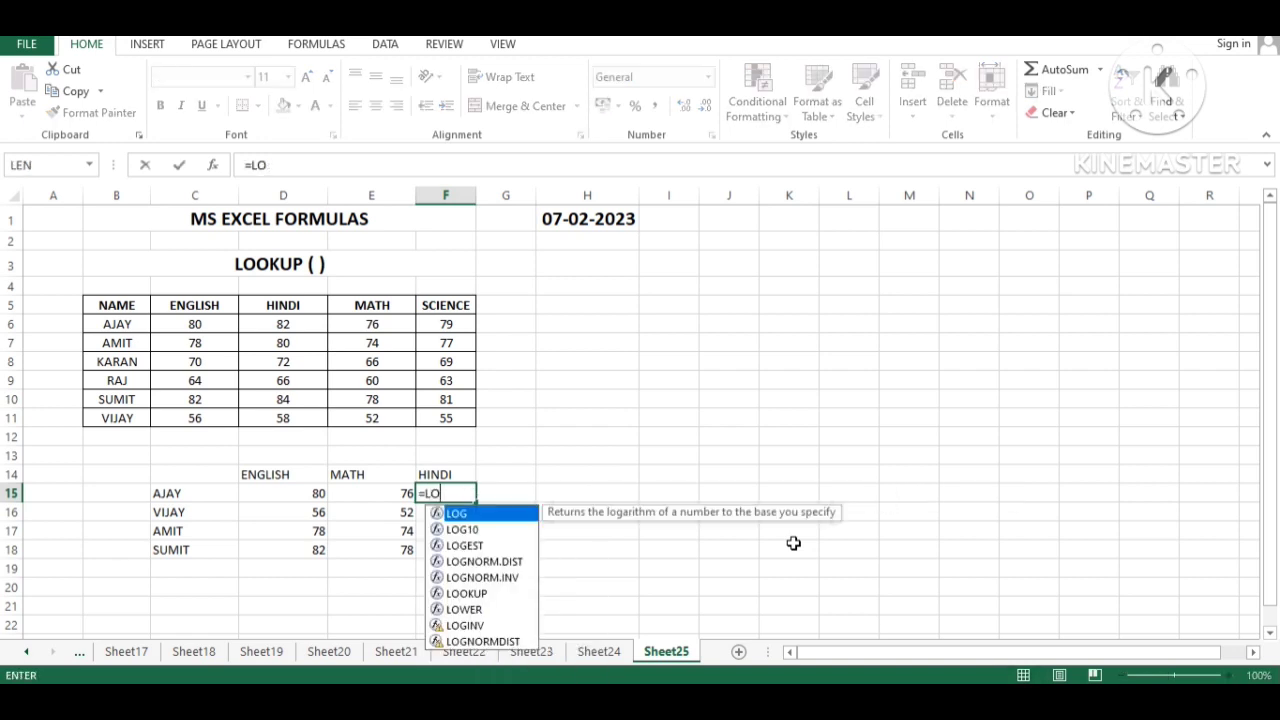
text(OKUP()
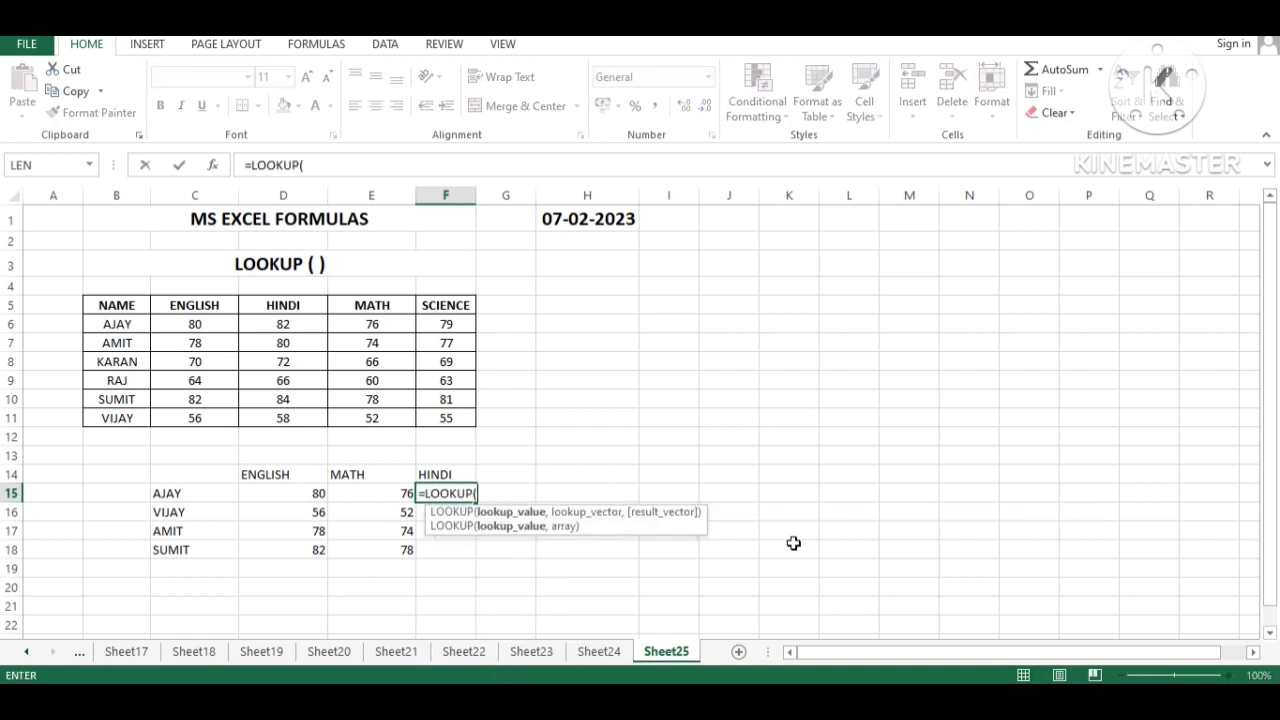
key(Left)
key(Left)
key(Left)
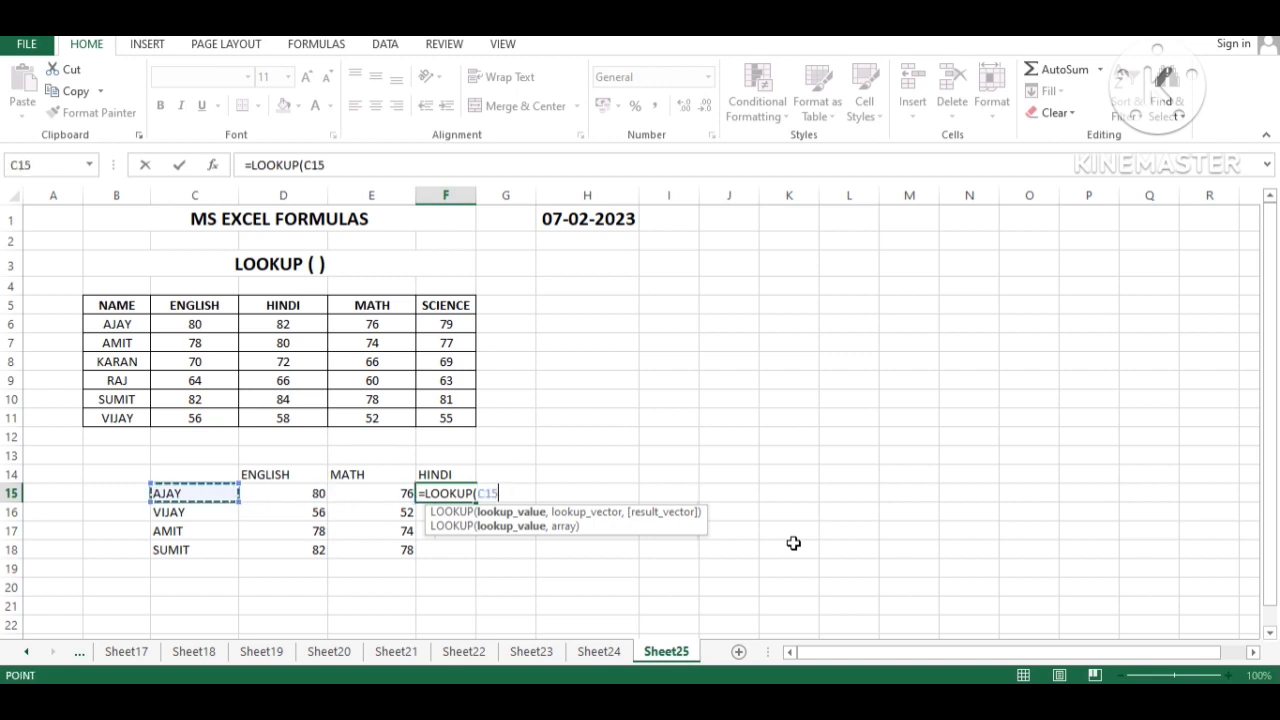
text(,)
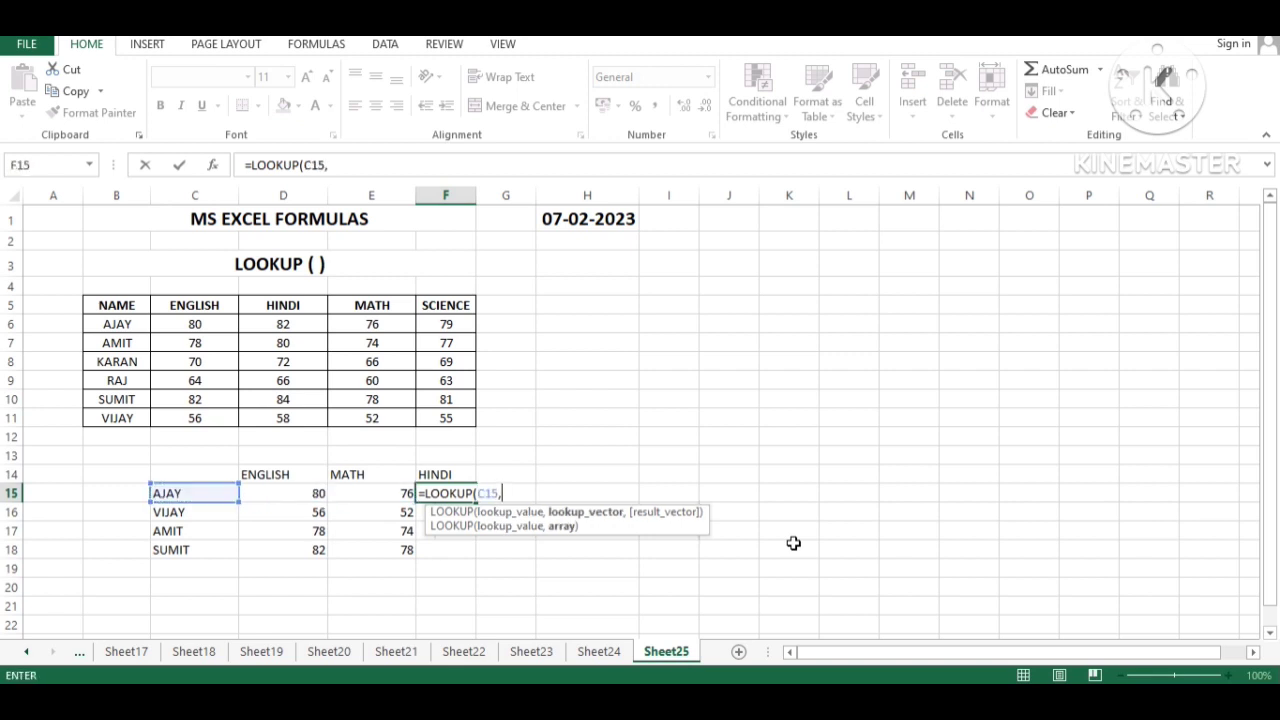
Select B5:D11 as the array of the F15 LOOKUP formula, ending at the HINDI column.
key(Up)
key(Up)
key(Up)
key(Up)
key(Up)
key(Up)
key(Up)
key(Left)
key(Left)
key(Left)
key(Up)
key(Up)
key(Up)
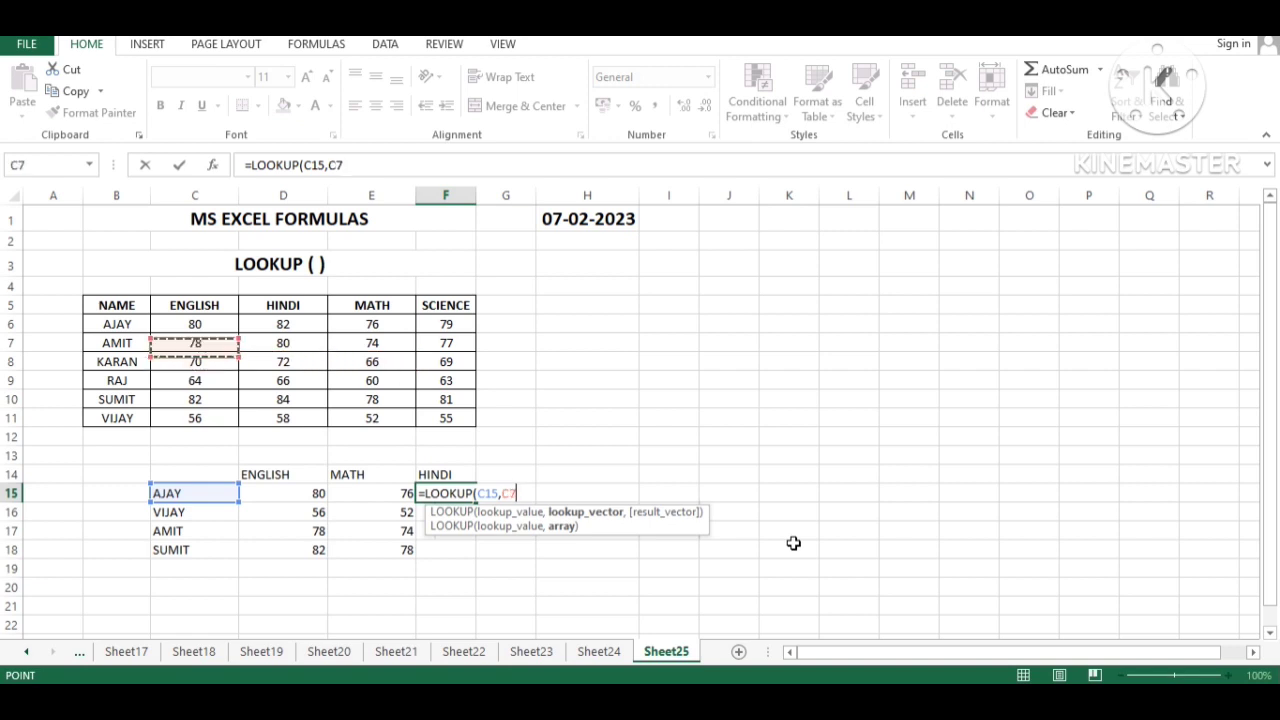
key(shift+Right)
key(shift+Right)
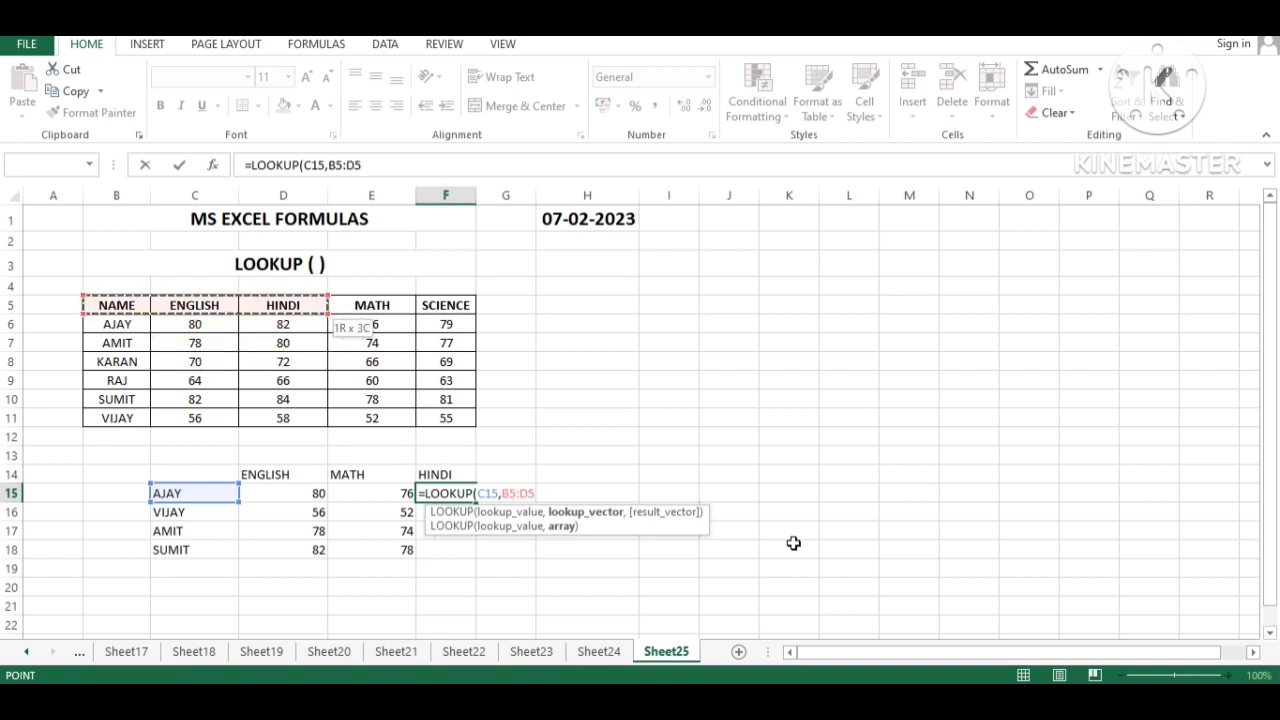
key(shift+Down)
key(shift+Down)
key(shift+Down)
key(shift+Down)
key(shift+Down)
key(shift+Down)
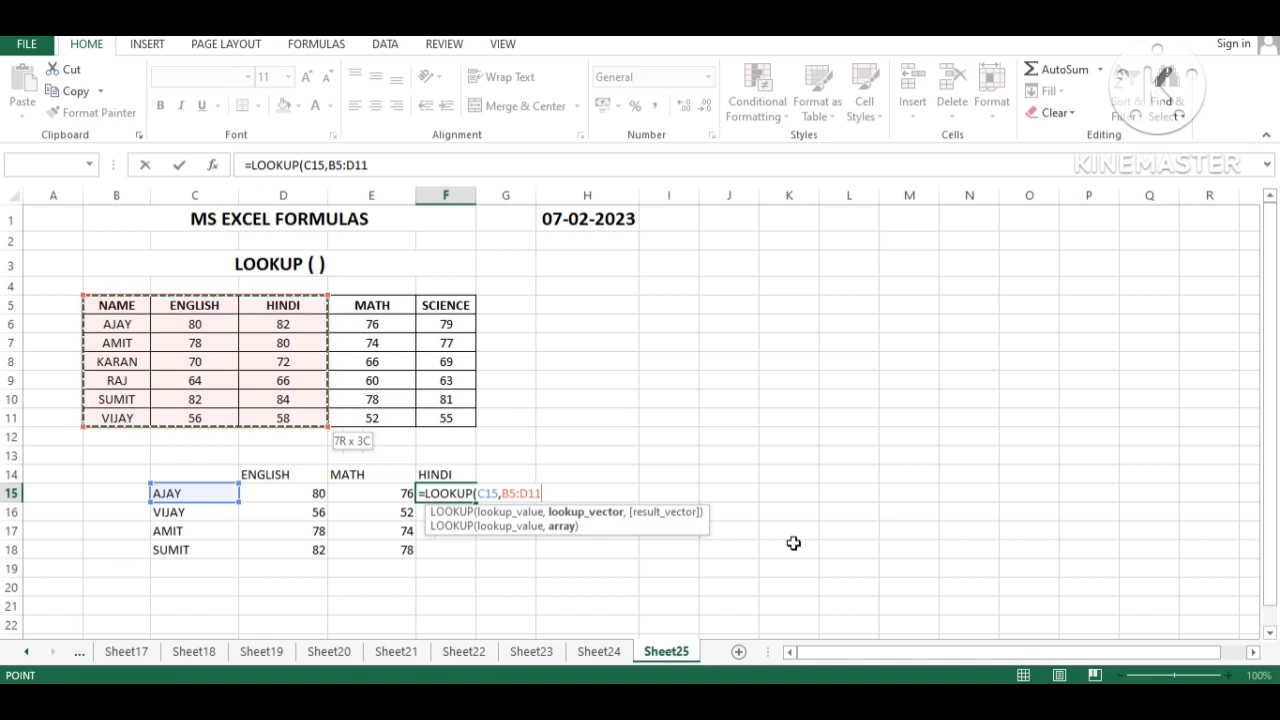
Extend the array of the F15 LOOKUP formula to B5:F11 and enter the completed formula.
key(shift+Right)
key(shift+Right)
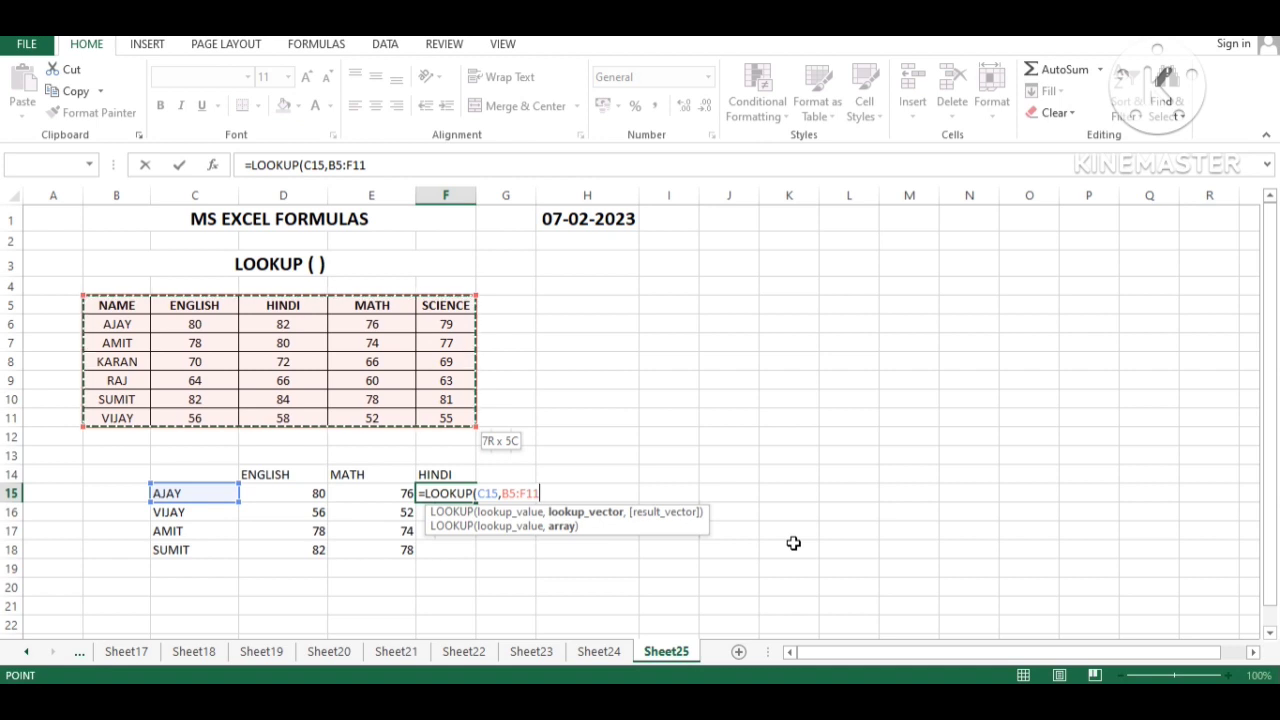
text())
key(Return)
key(Up)
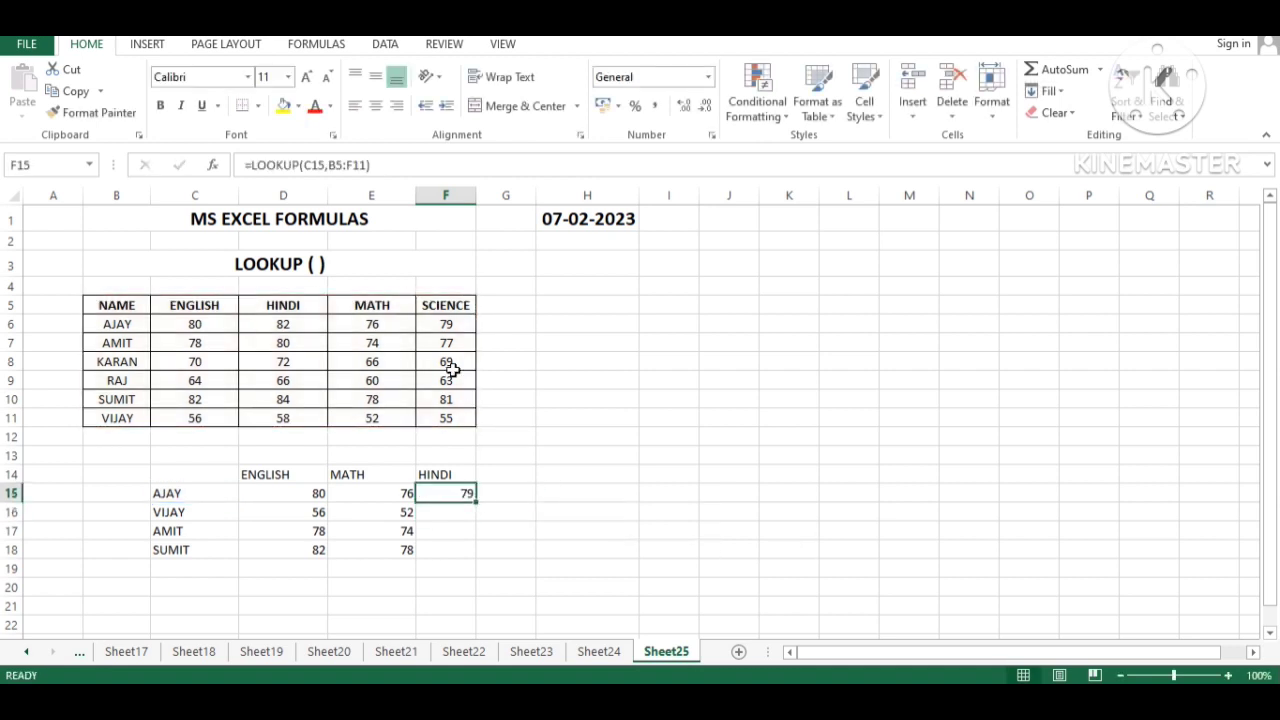
Compare the F15 result with the HINDI and SCIENCE marks in row 6 of the marks table.
click(442, 323)
drag(125, 323, 438, 323)
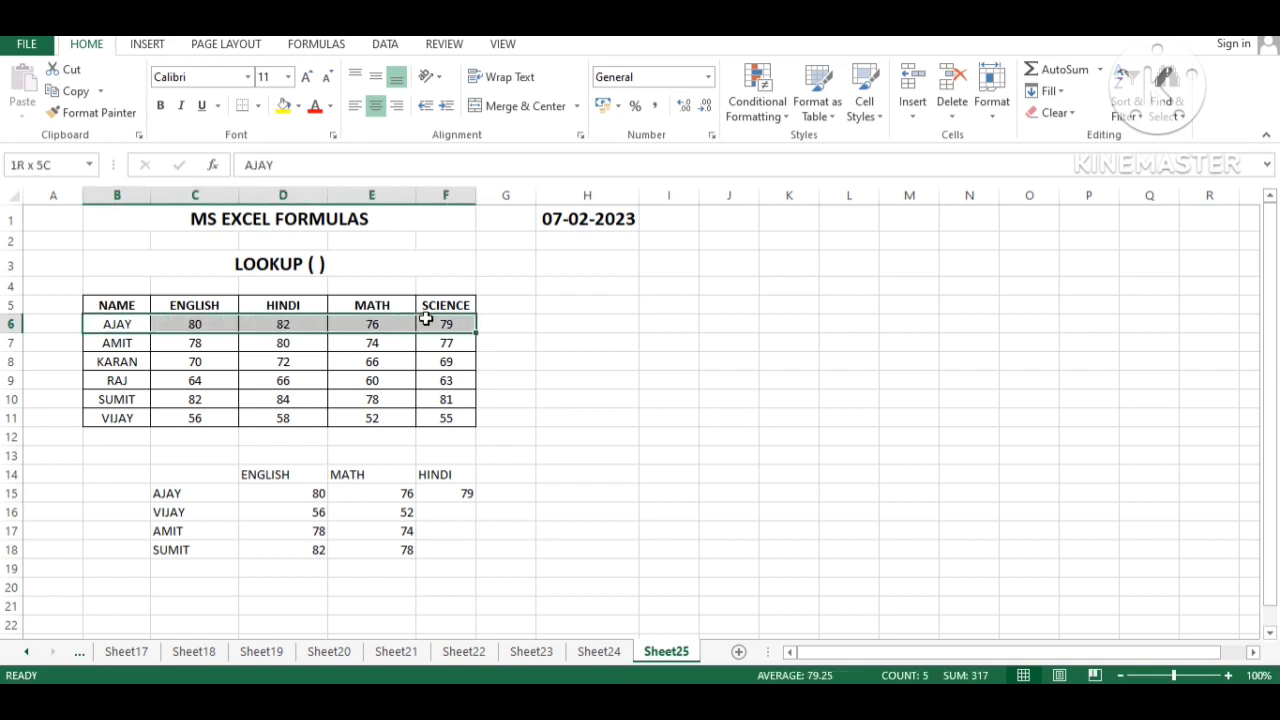
click(283, 326)
click(443, 326)
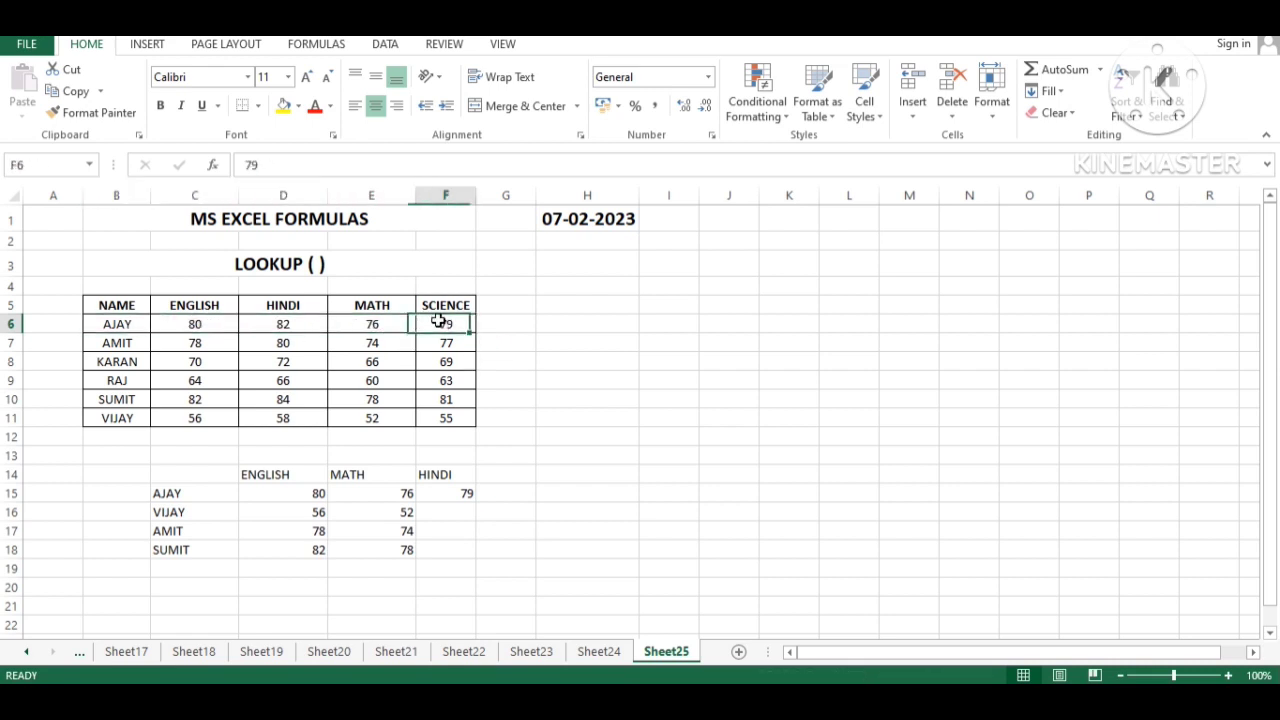
click(463, 494)
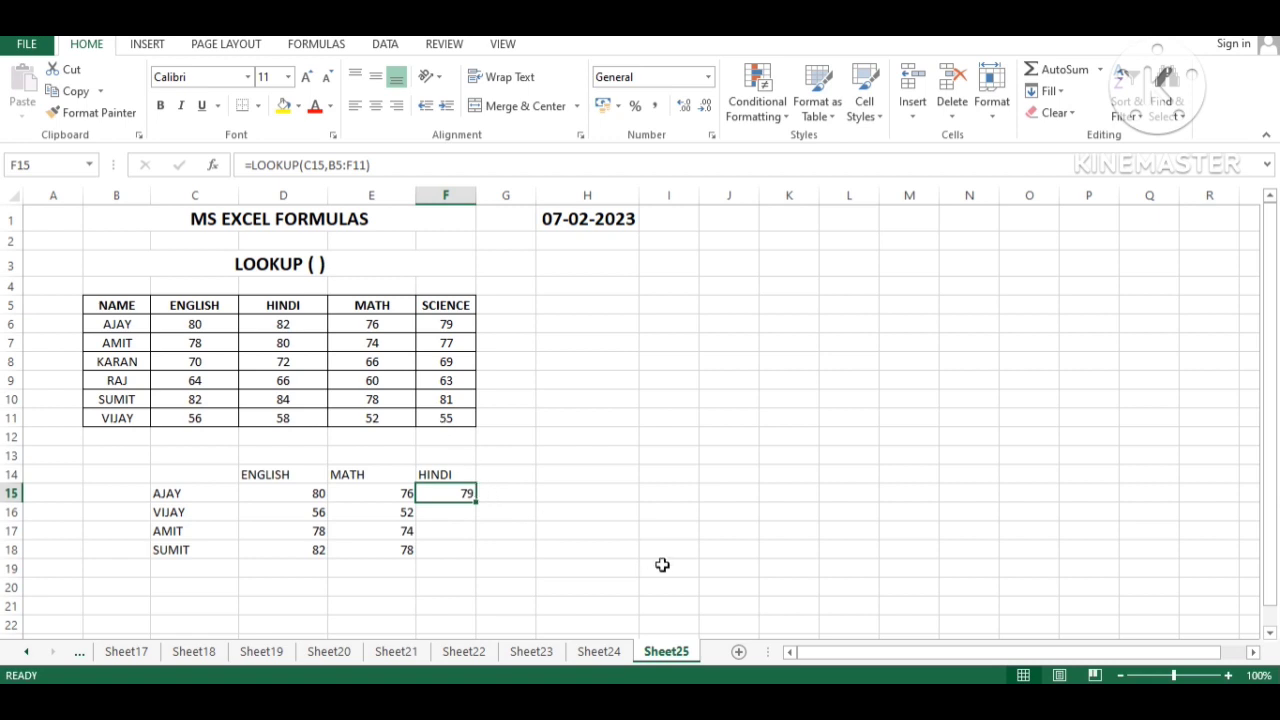
Change the array in the F15 LOOKUP formula to B5:D11, ending at the HINDI column.
key(F2)
key(Left)
key(Left)
key(Left)
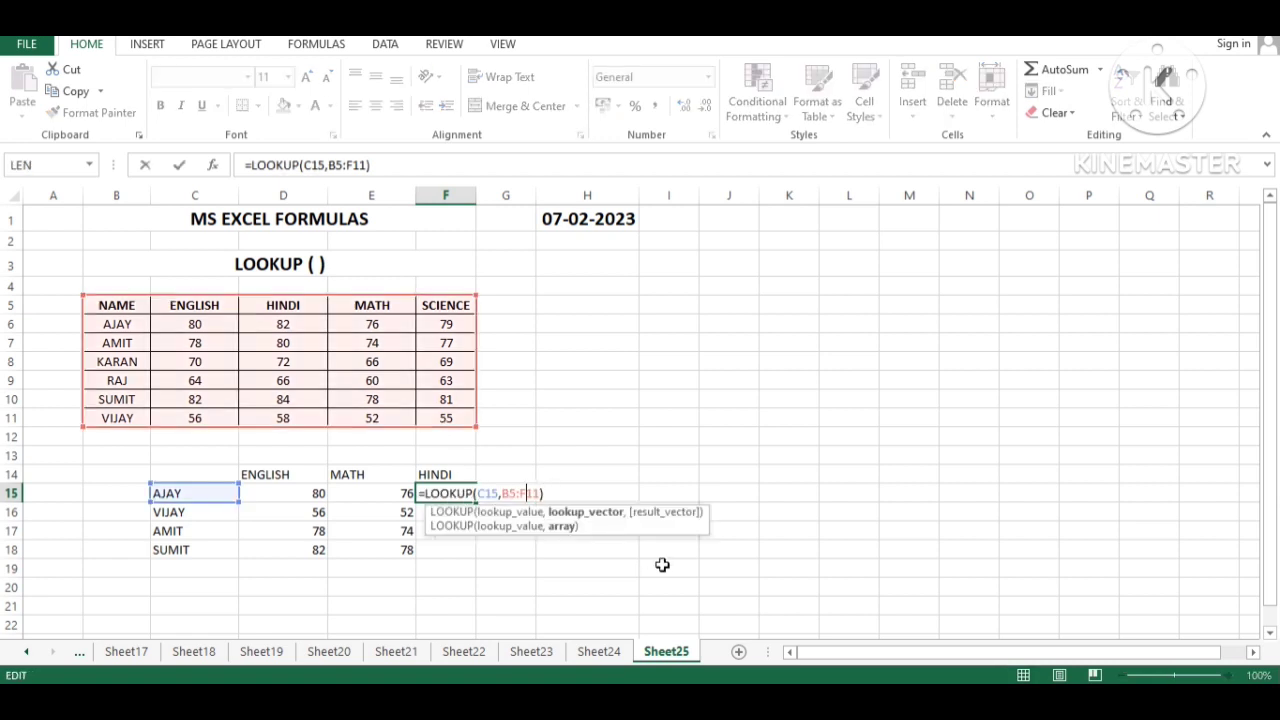
key(BackSpace)
text(D)
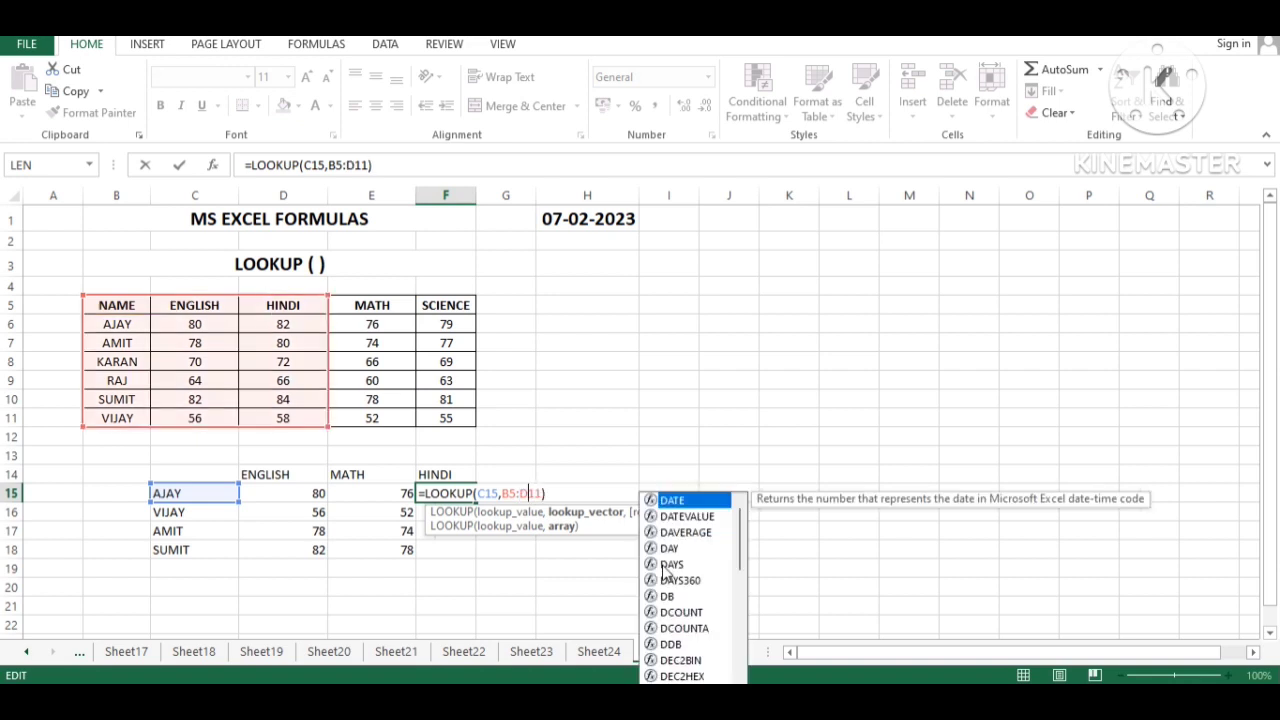
key(Return)
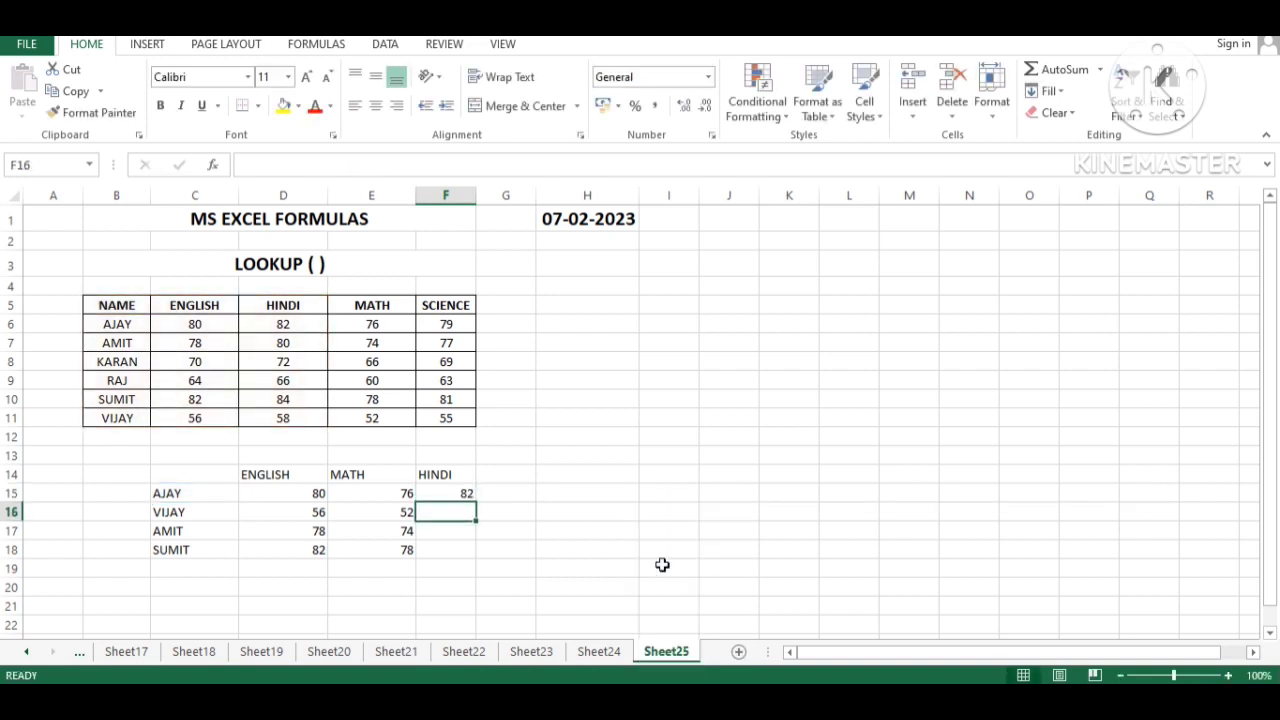
Compare the corrected F15 result with cells B6:D6 of the marks table.
key(Up)
click(277, 322)
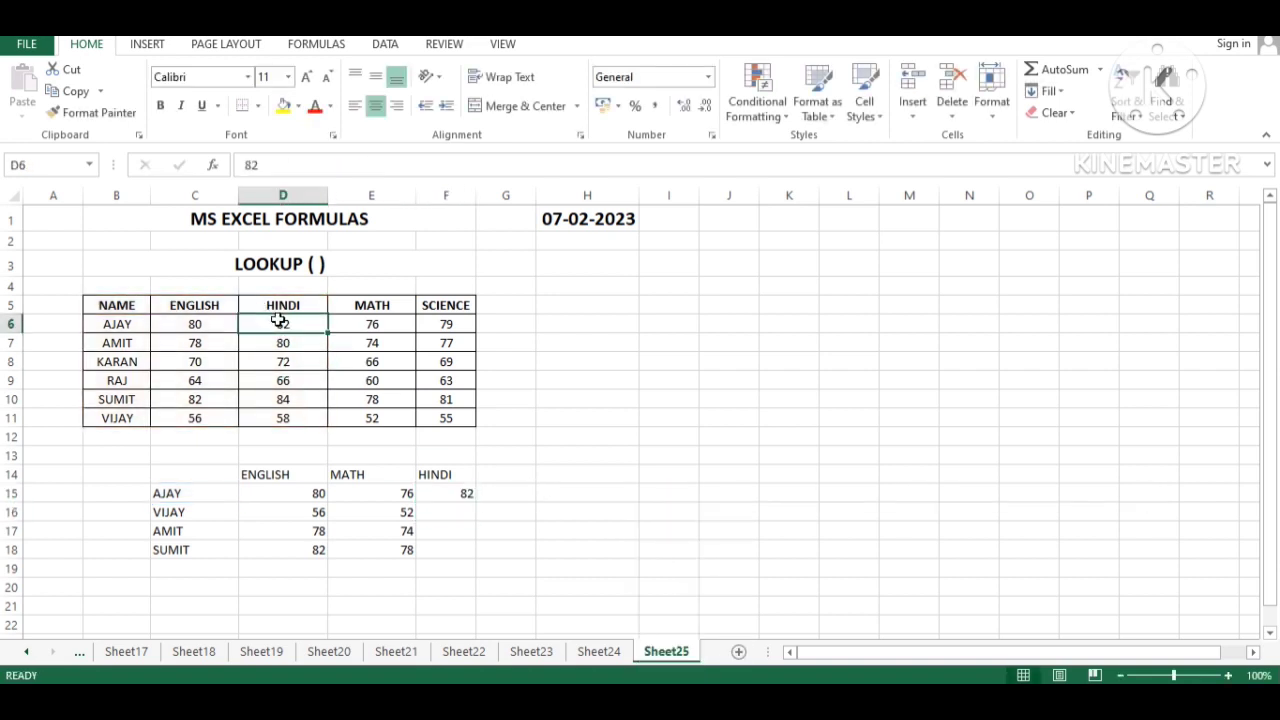
drag(110, 324, 287, 330)
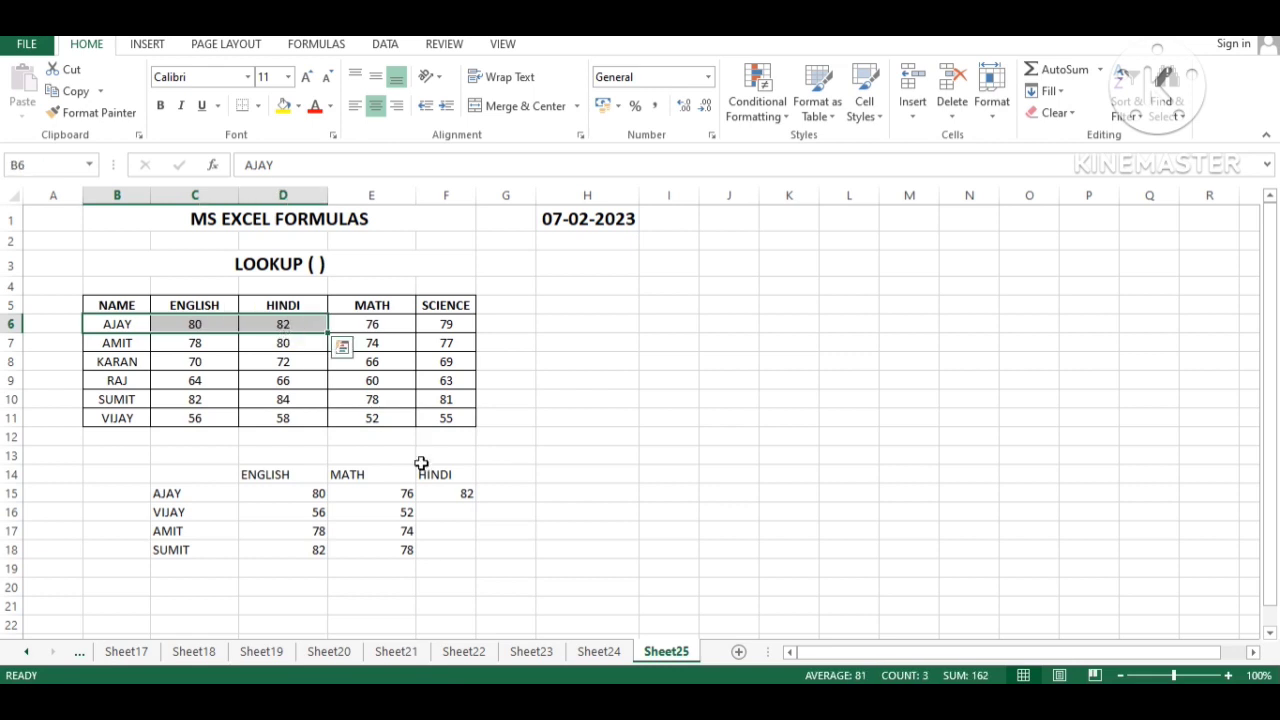
click(465, 497)
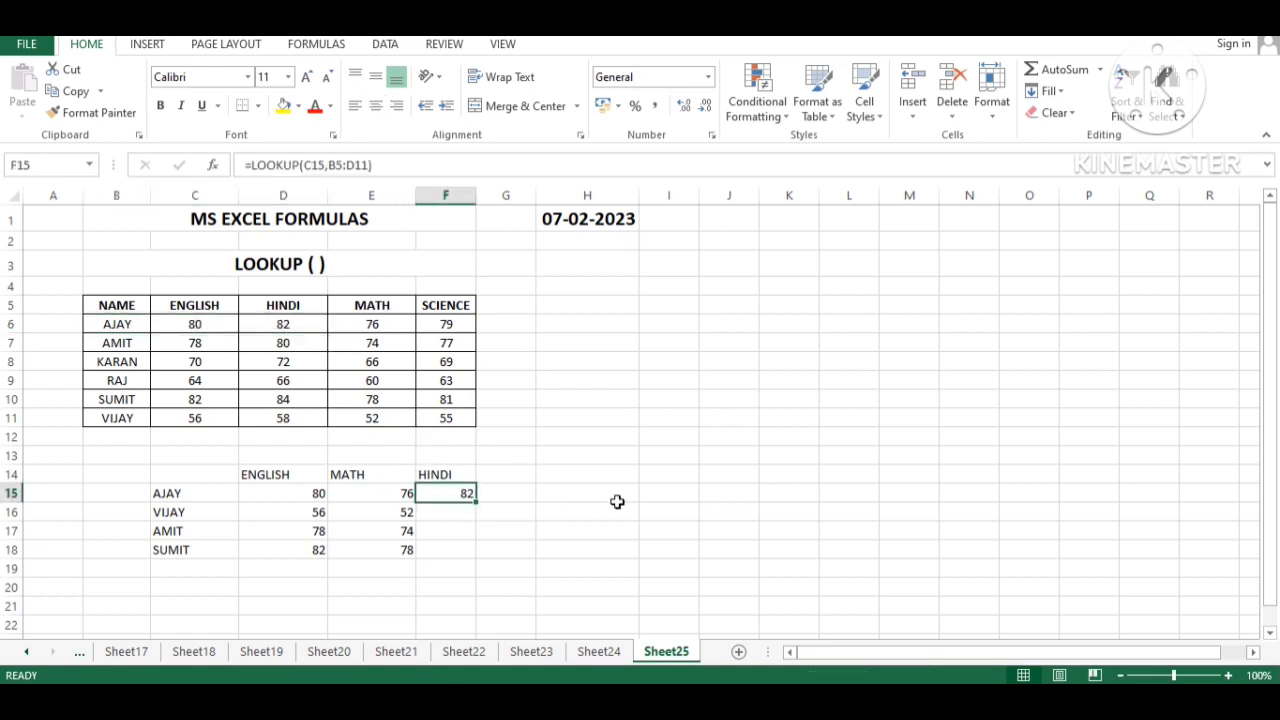
Lock the rows of the F15 array as B$5:D$11 and fill the HINDI lookup formula down through F18.
key(F2)
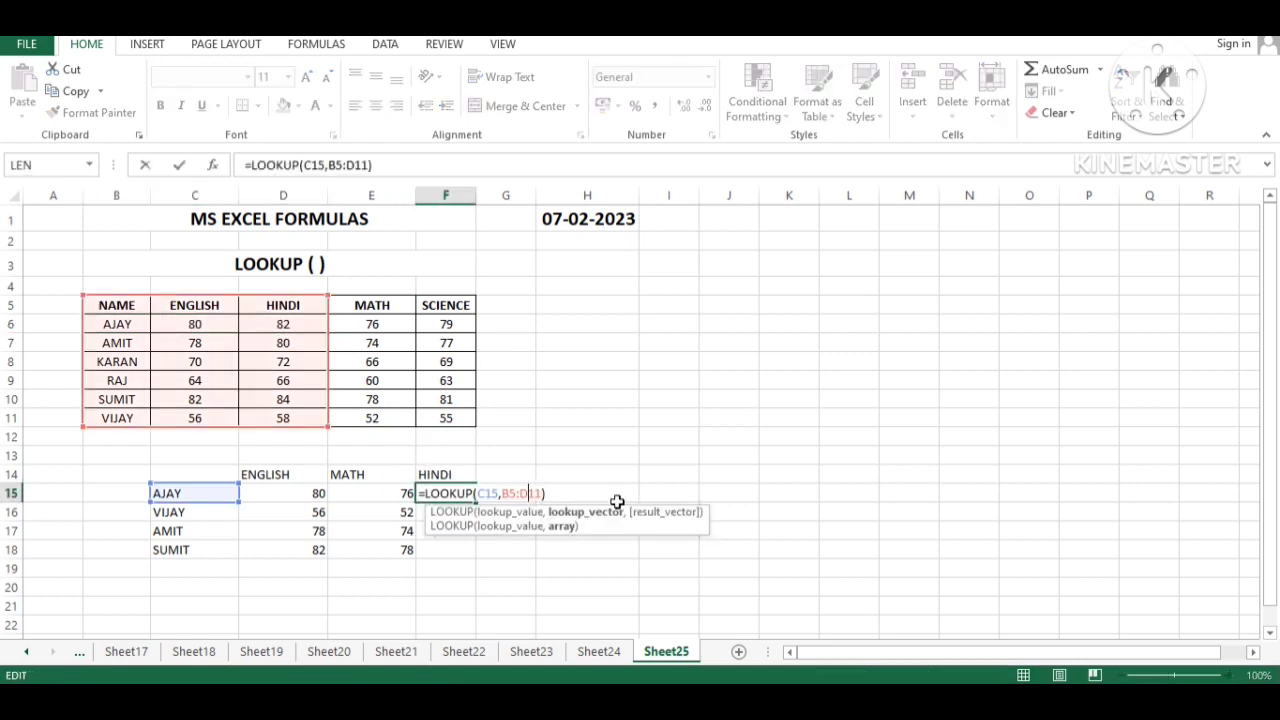
text($5:D$)
key(ctrl+Return)
key(shift+Down)
key(shift+Down)
key(shift+Down)
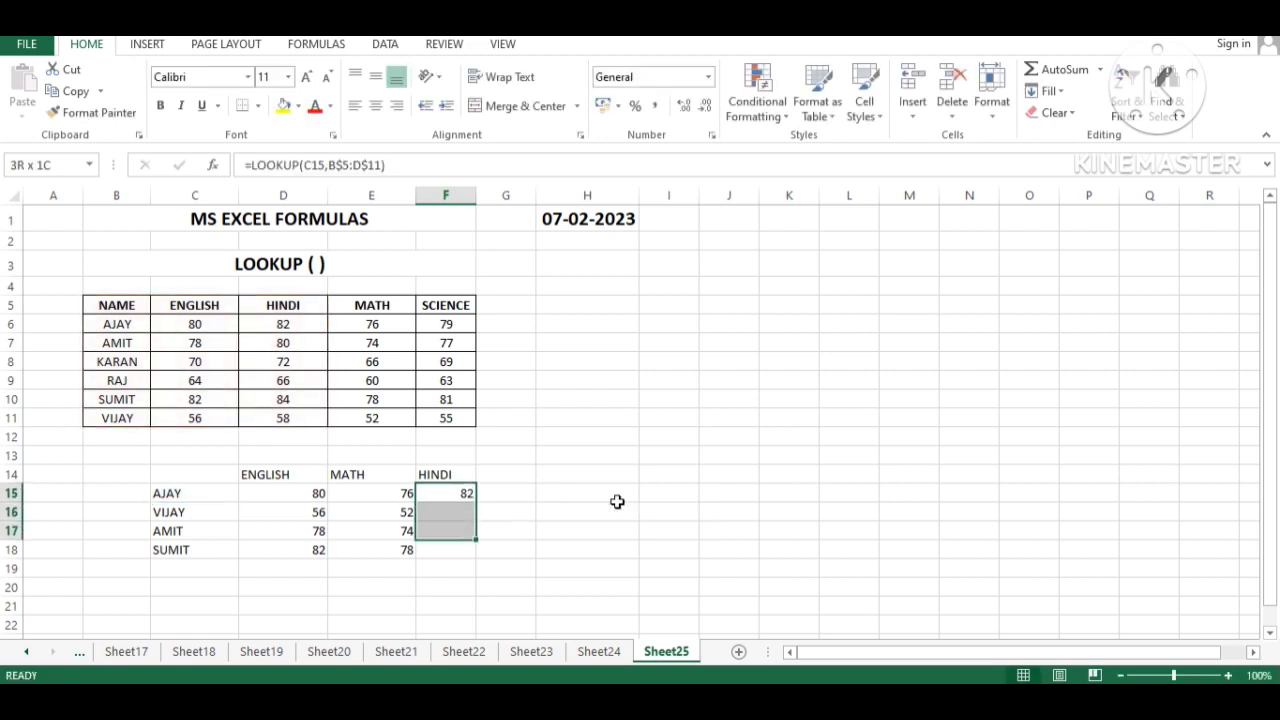
key(ctrl+d)
Check the filled HINDI results against row 6 of the marks table, up to the HINDI mark in D6.
key(Up)
key(Up)
key(Up)
key(Up)
key(Up)
key(Up)
key(Left)
key(Left)
key(Left)
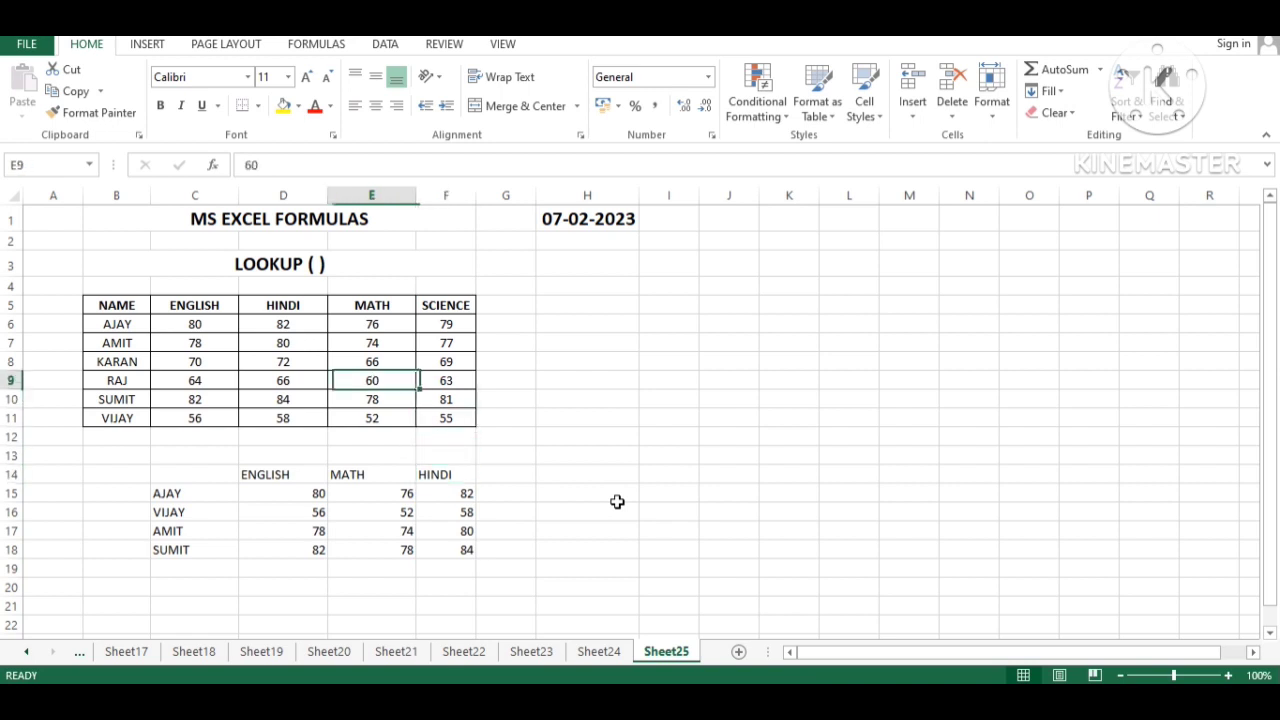
key(Up)
key(Up)
key(Up)
key(Left)
key(Right)
key(Right)
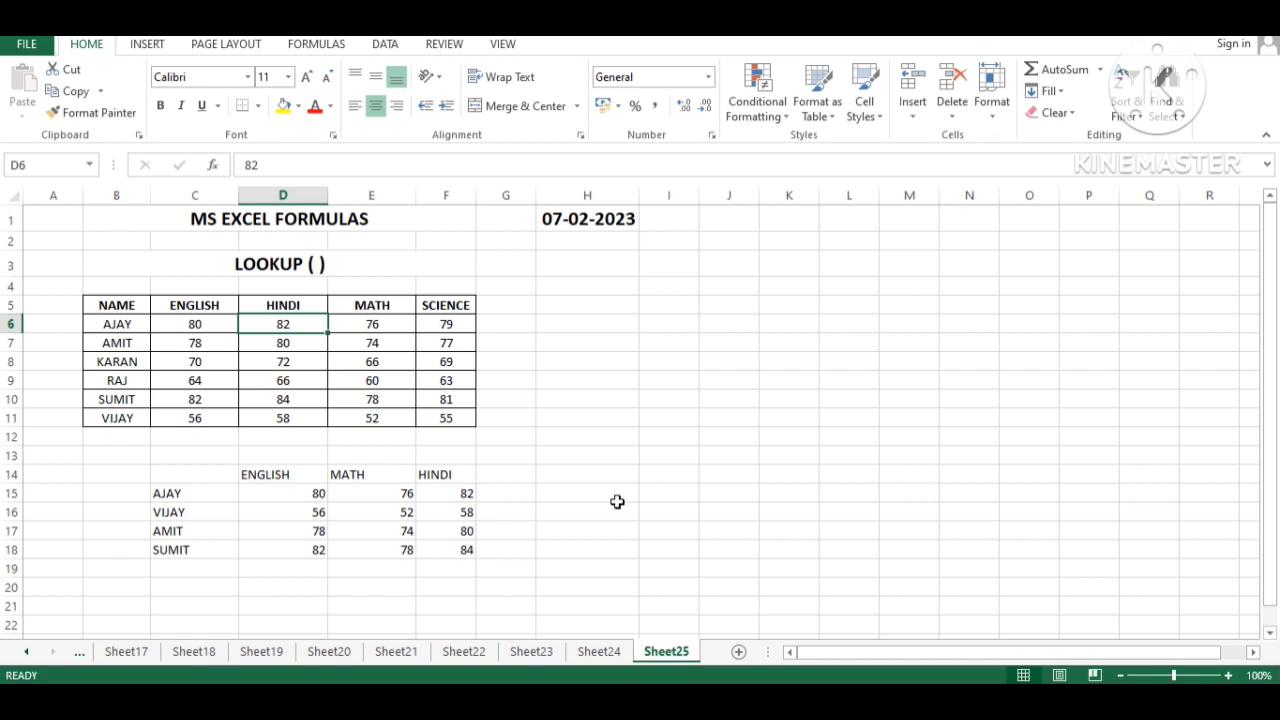
Enter the text "NOTE: ALWAYS SELECT LAST COLUMN" in C20 below the lookup results.
key(Down)
key(Down)
key(Down)
key(Down)
key(Down)
key(Down)
key(Down)
key(Down)
key(Down)
key(Down)
key(Down)
key(Down)
key(Down)
key(Down)
key(Left)
text(N)
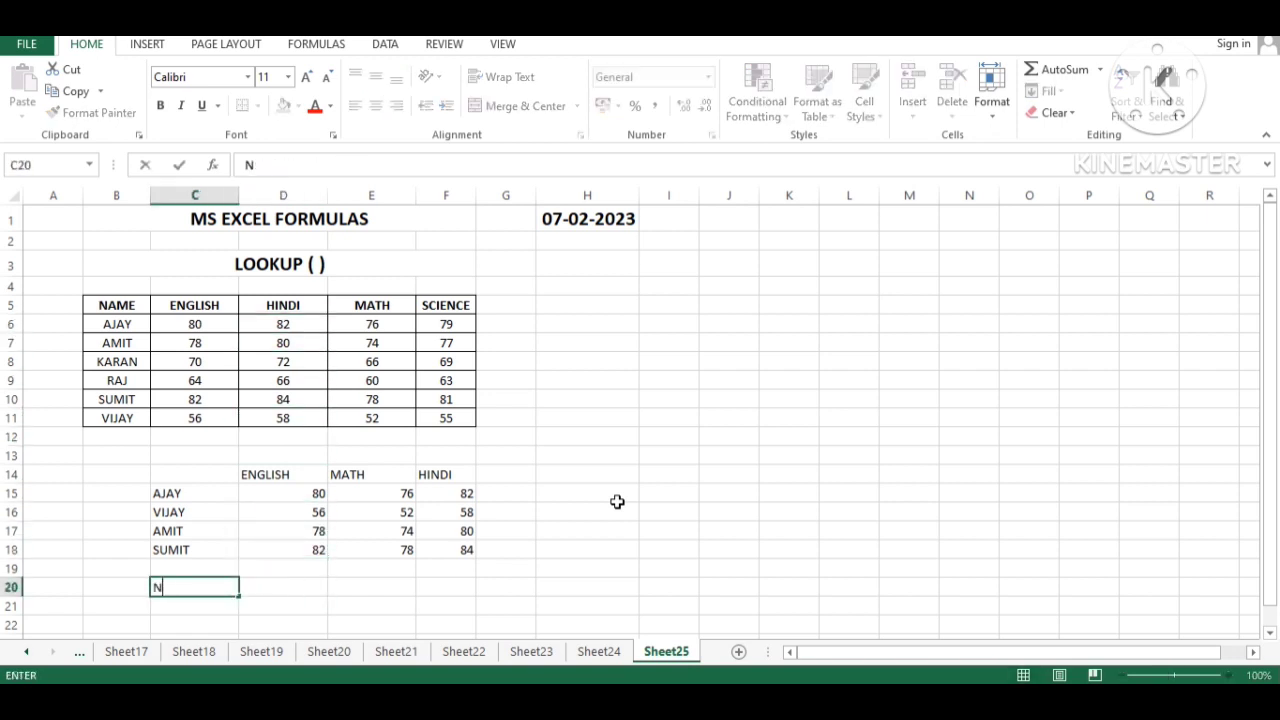
text(OTE: ALWAYS SEL)
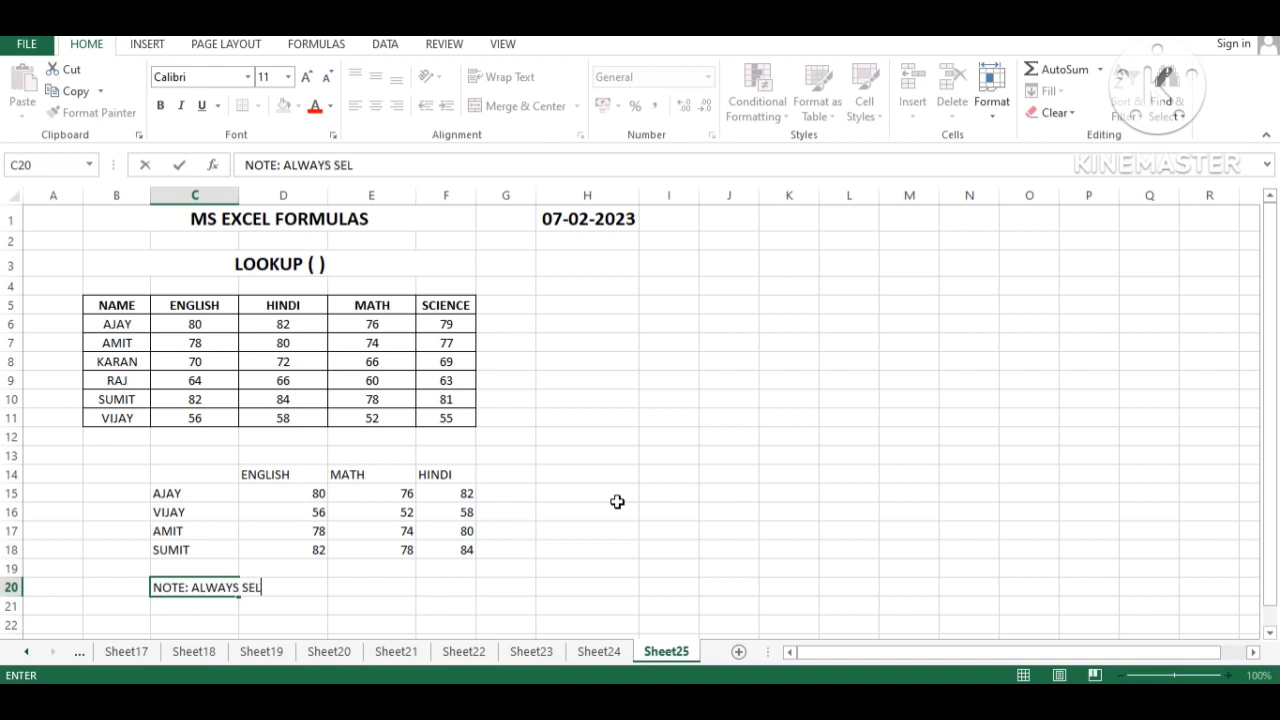
text(ECT LAST C)
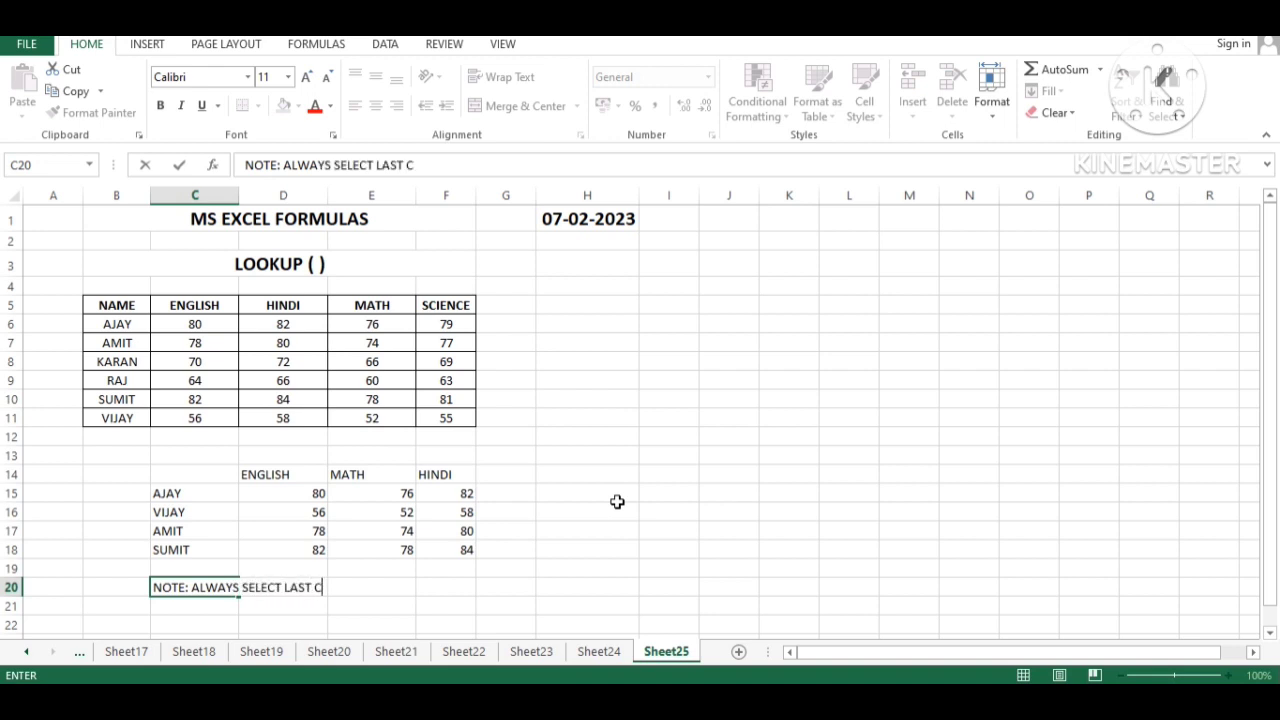
text(OLUMN)
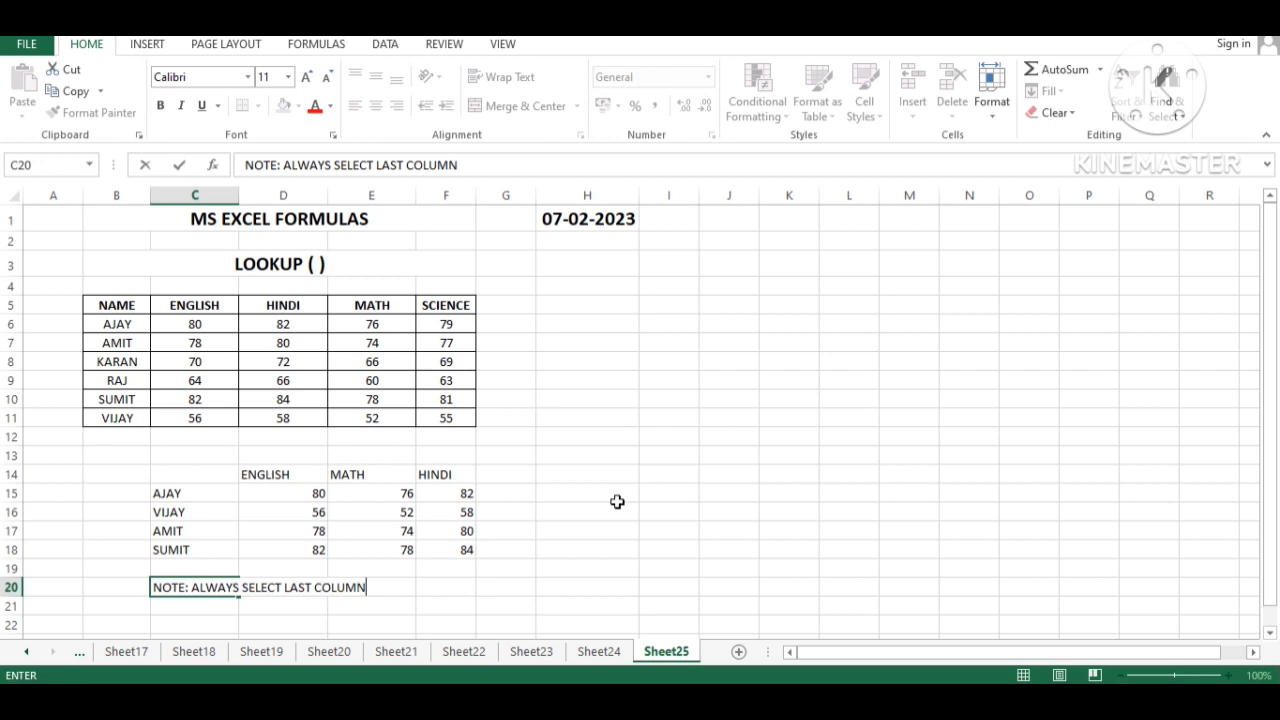
key(Return)
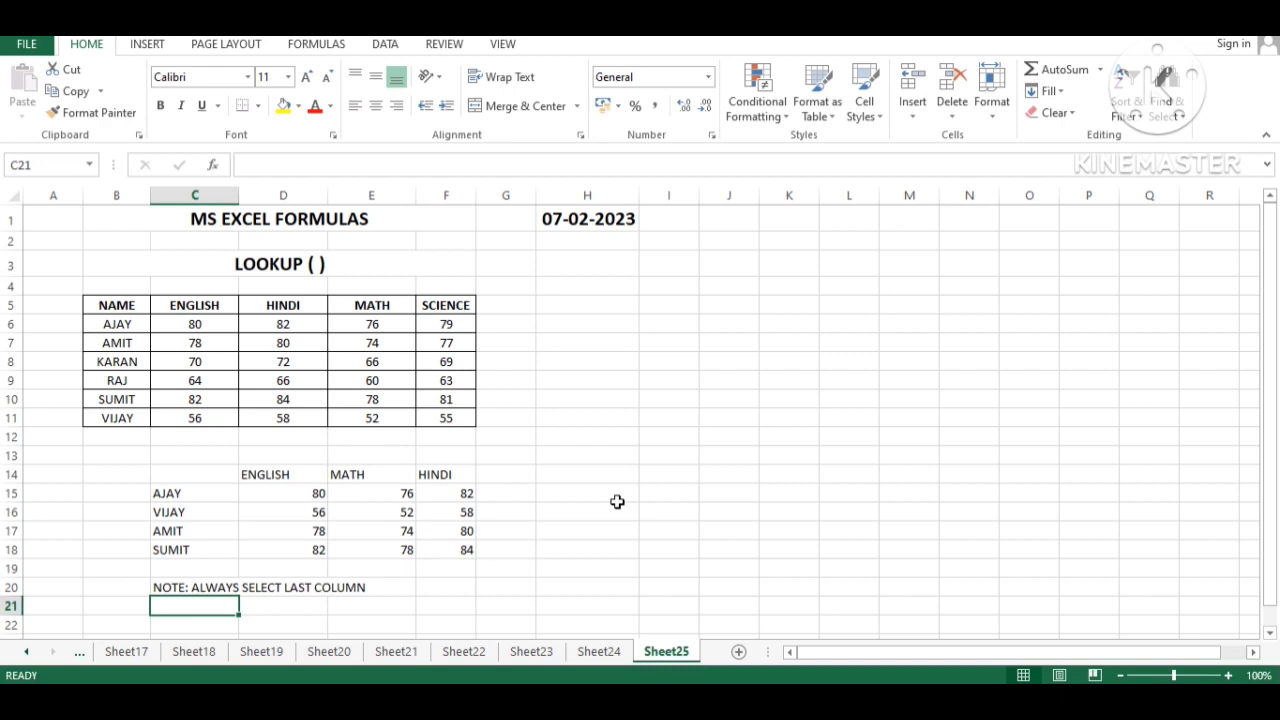
Add the second note line "SORT THE FIRST COLUMN." in C21.
text(SORT)
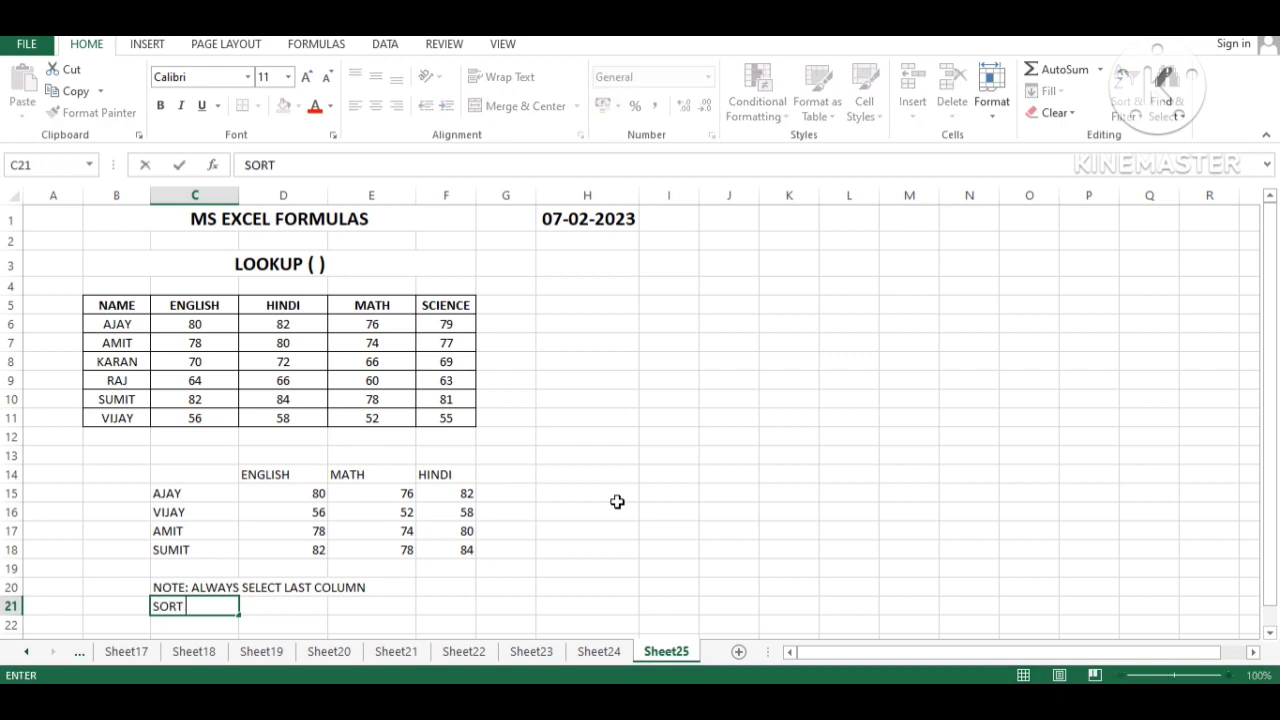
text( THE FIRST)
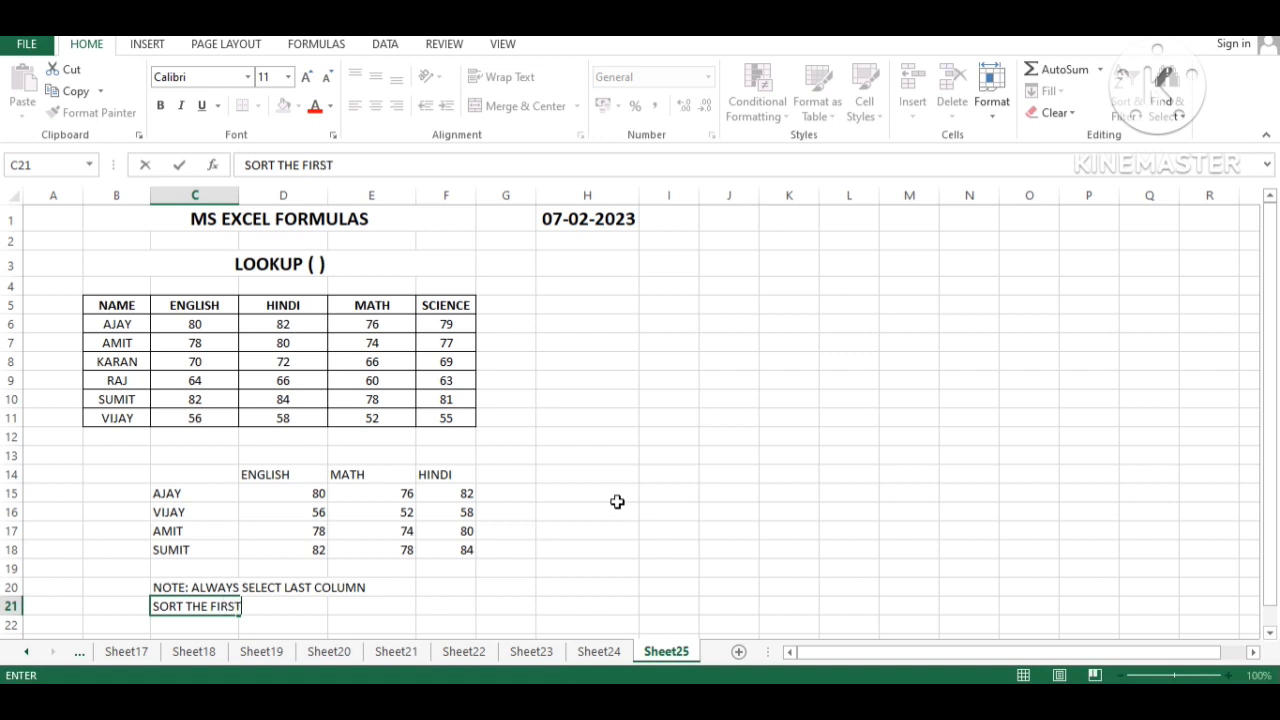
text( COLUMN.)
key(Return)
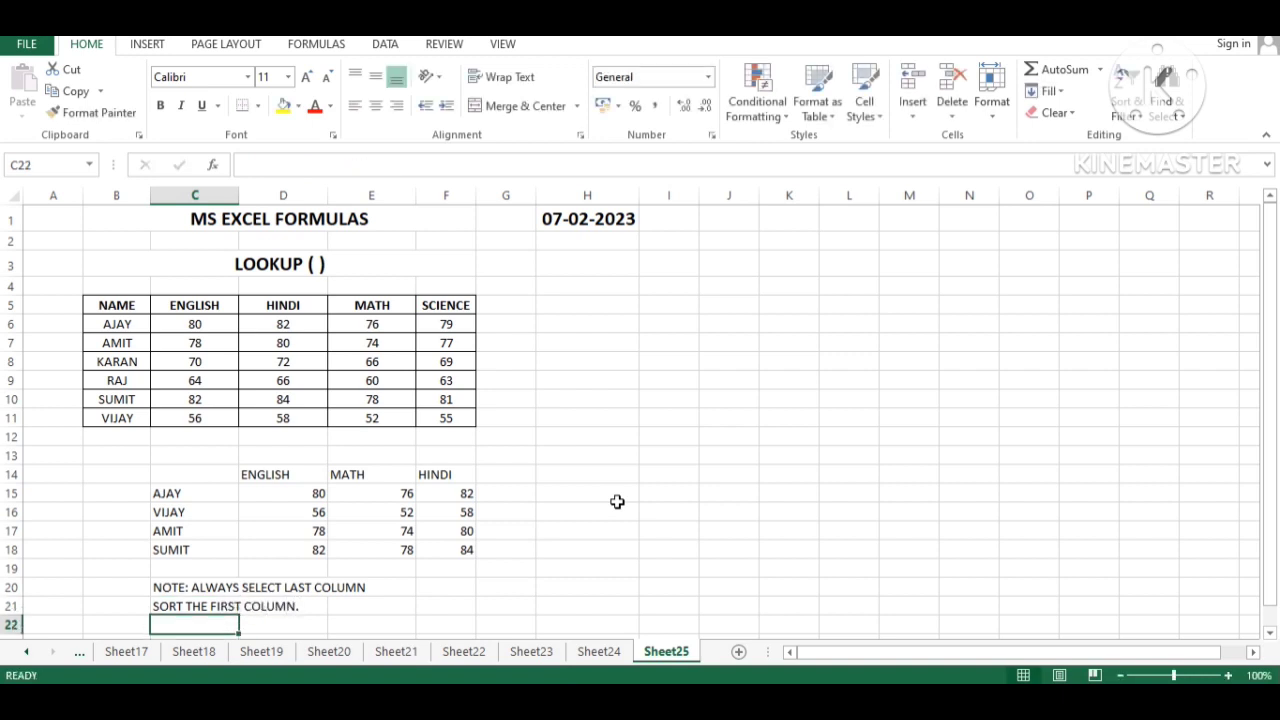
Examine the alphabetical order of the names in B6:B11 of the marks table.
key(Up)
key(Up)
key(Up)
key(Up)
key(Up)
key(Up)
key(Up)
key(Up)
key(Up)
key(Up)
key(Up)
key(Up)
key(Up)
key(Up)
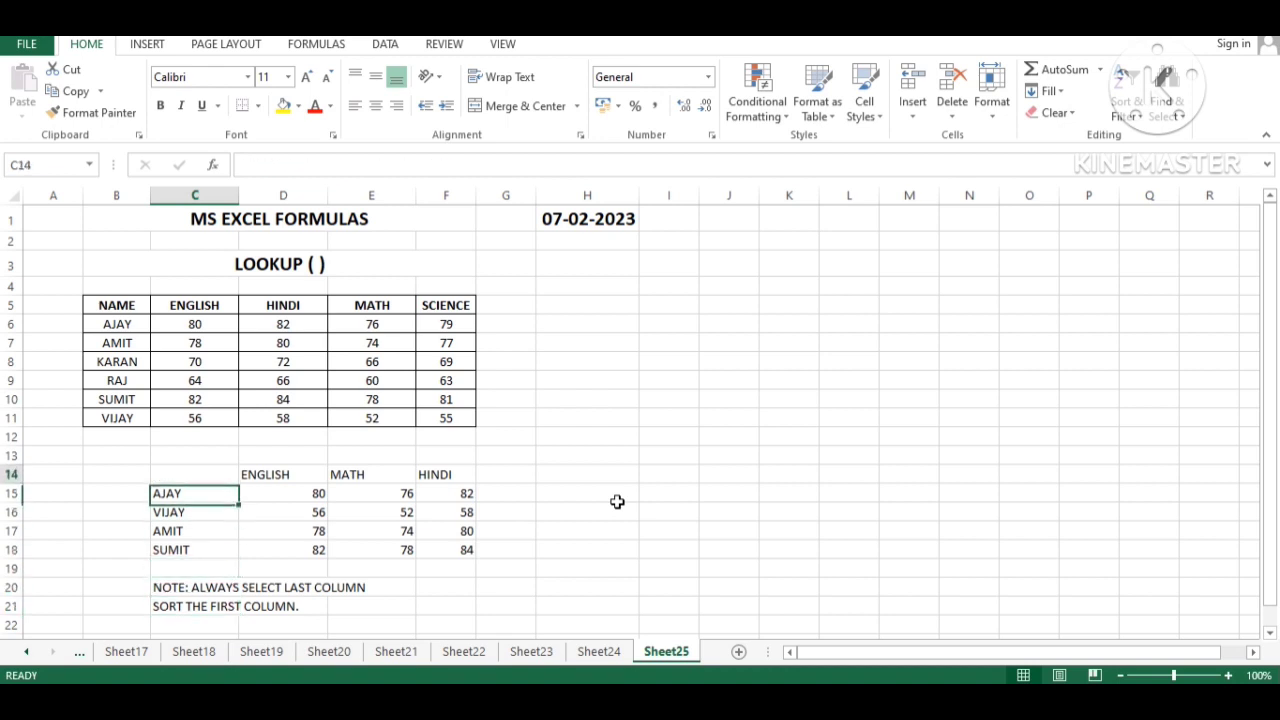
key(Left)
key(Up)
key(Up)
key(Up)
key(Down)
key(Down)
key(Down)
key(Down)
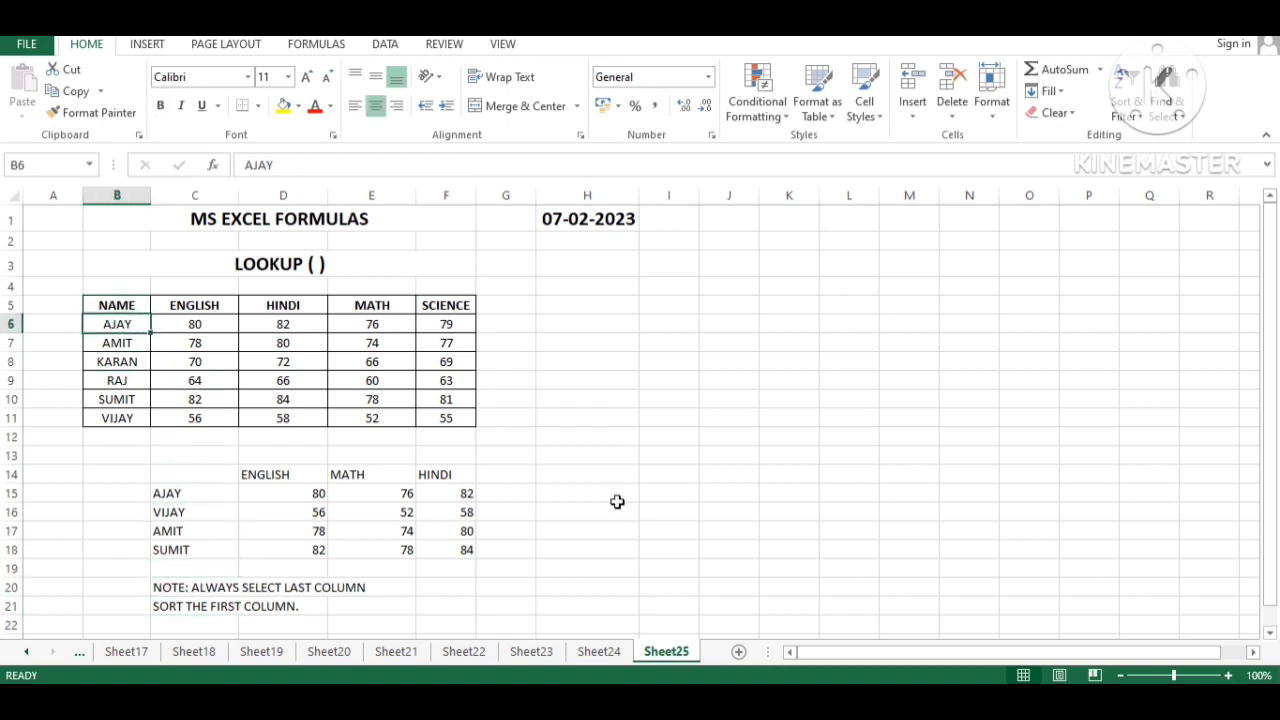
key(Down)
key(Down)
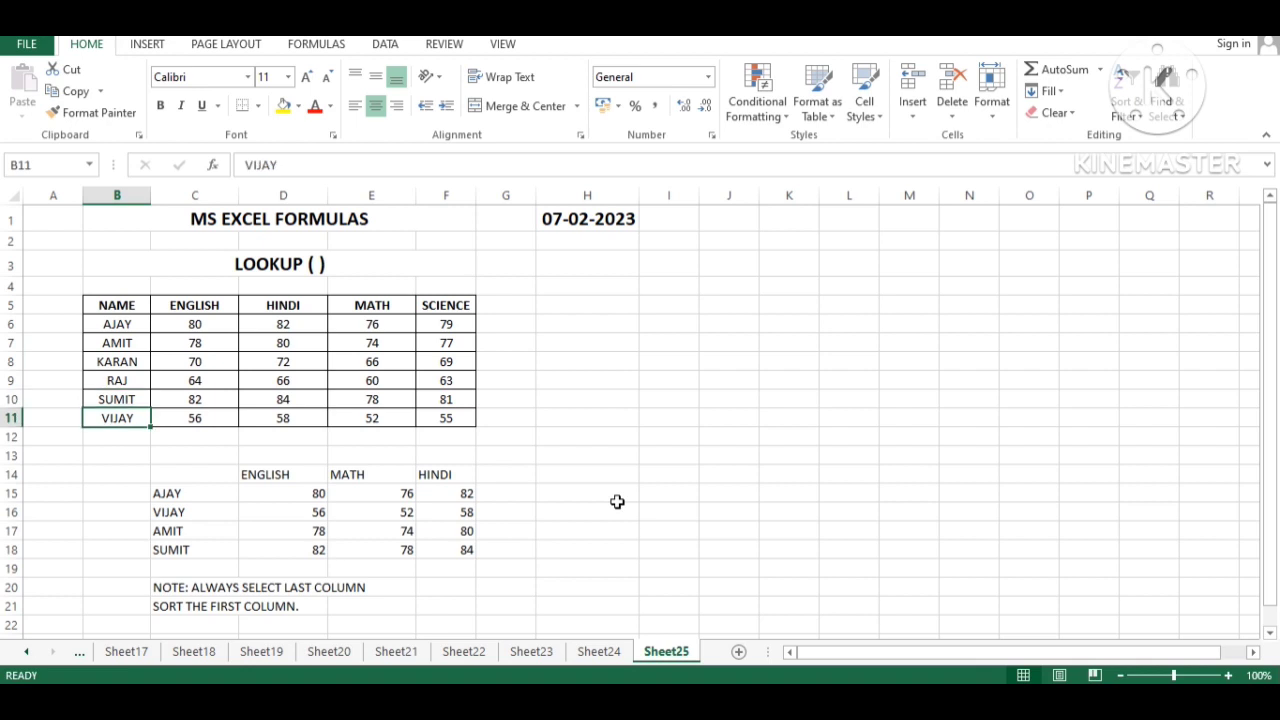
key(Up)
key(Up)
key(Up)
key(Up)
key(Up)
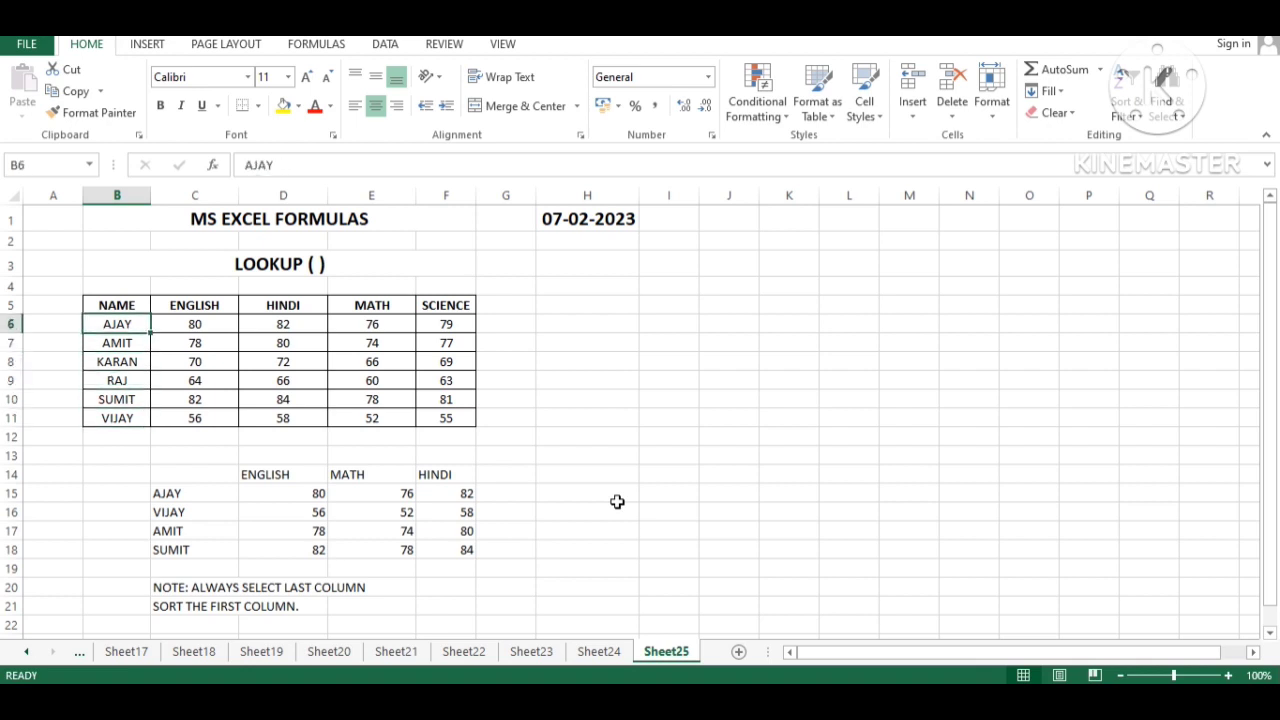
key(Down)
key(Down)
key(Down)
key(Down)
key(Down)
key(Up)
key(Up)
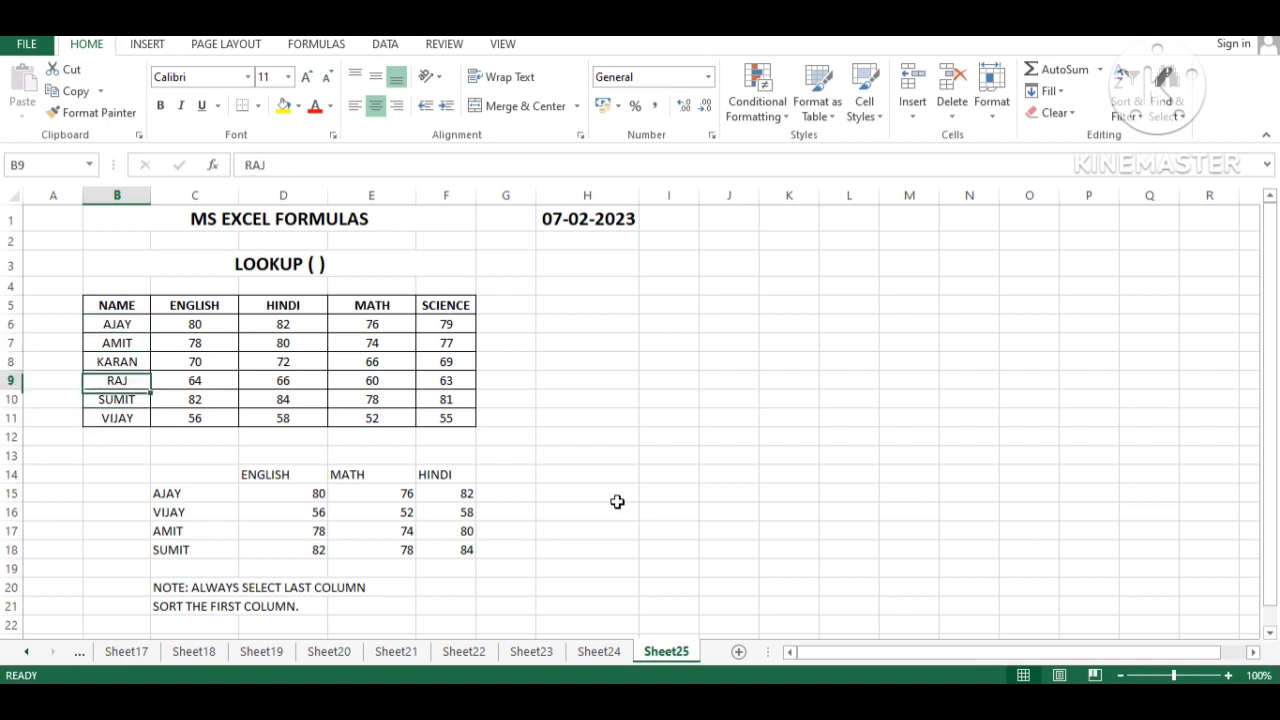
Swap the student names in B7 and B9 to break the alphabetical order of the NAME column.
key(Up)
key(Up)
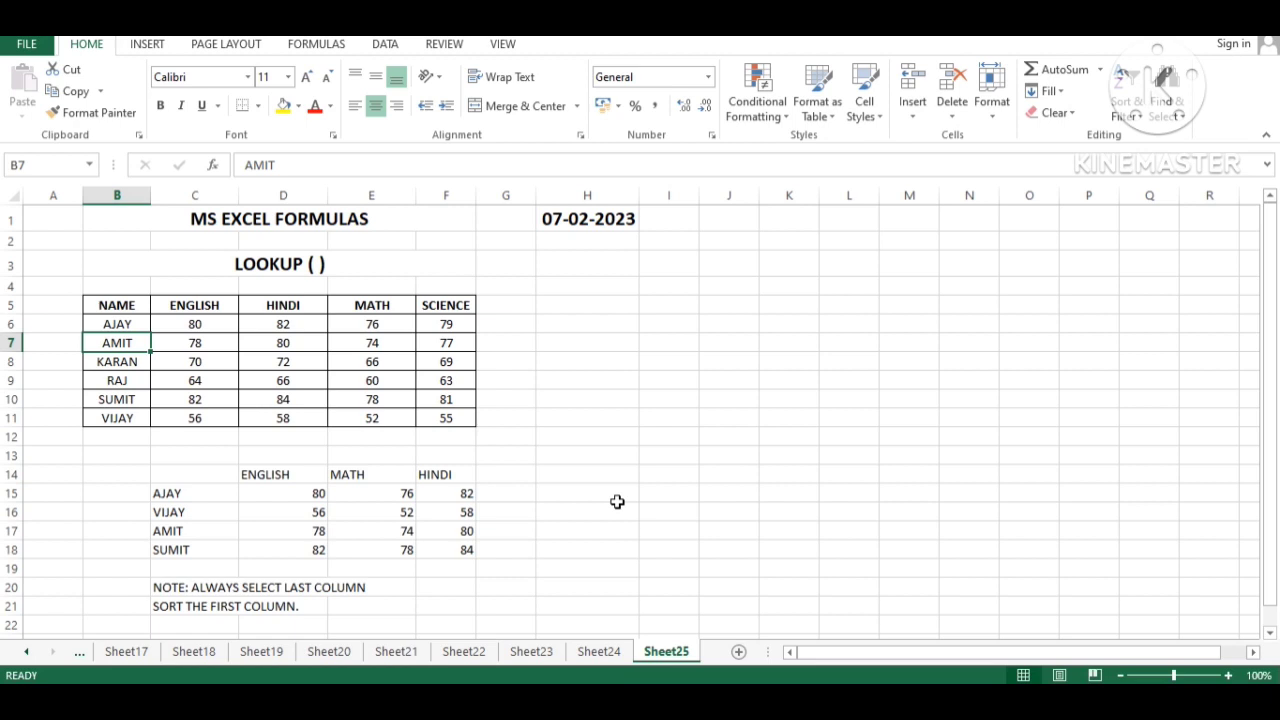
text(RAJ)
key(Return)
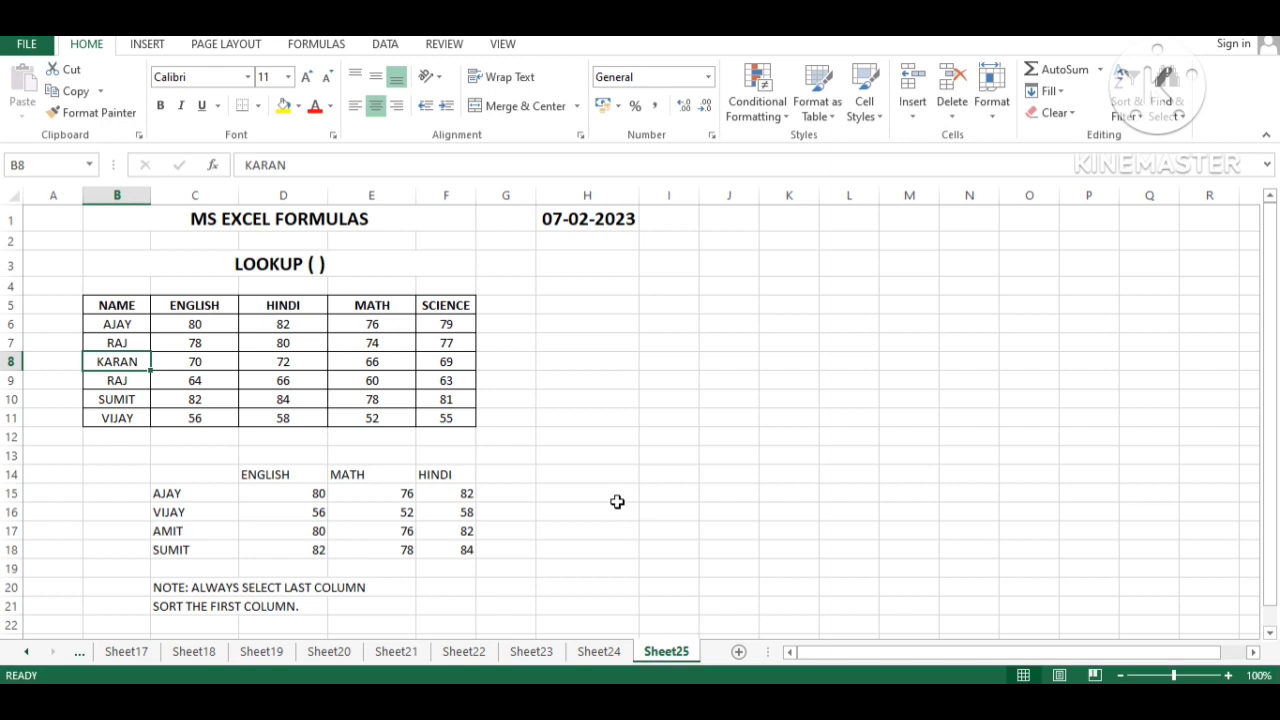
key(Down)
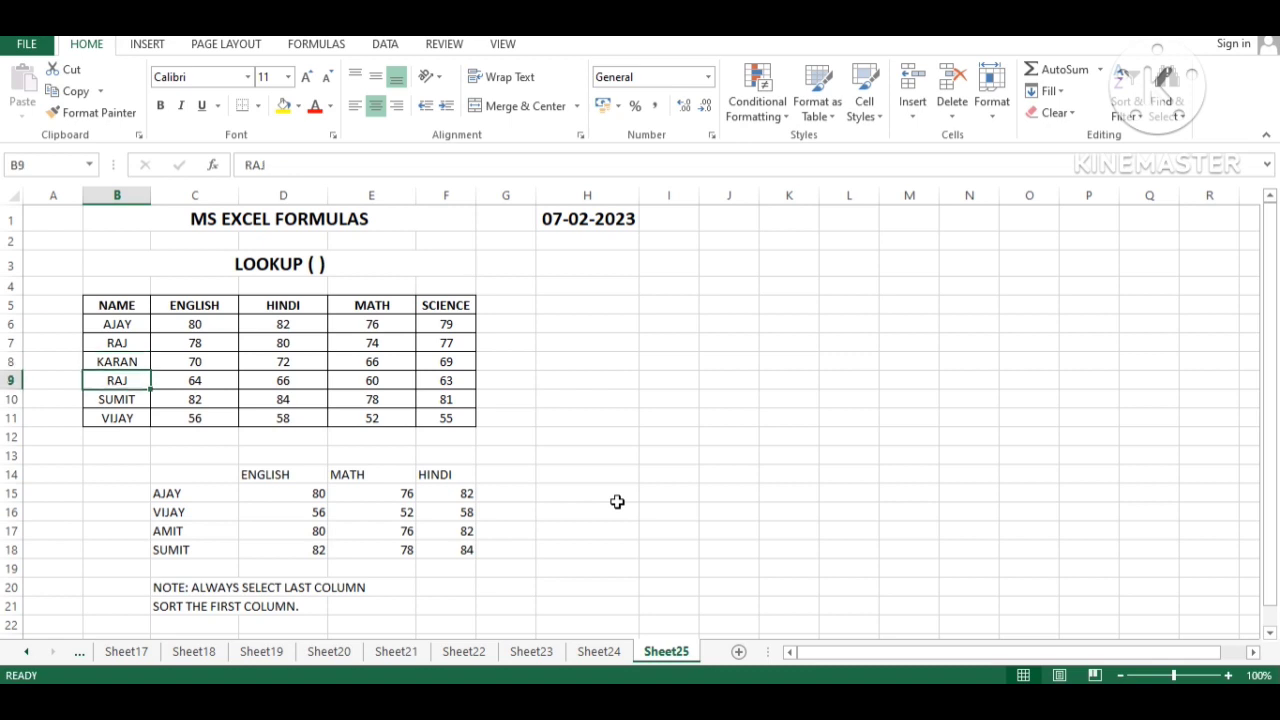
text(AMIT)
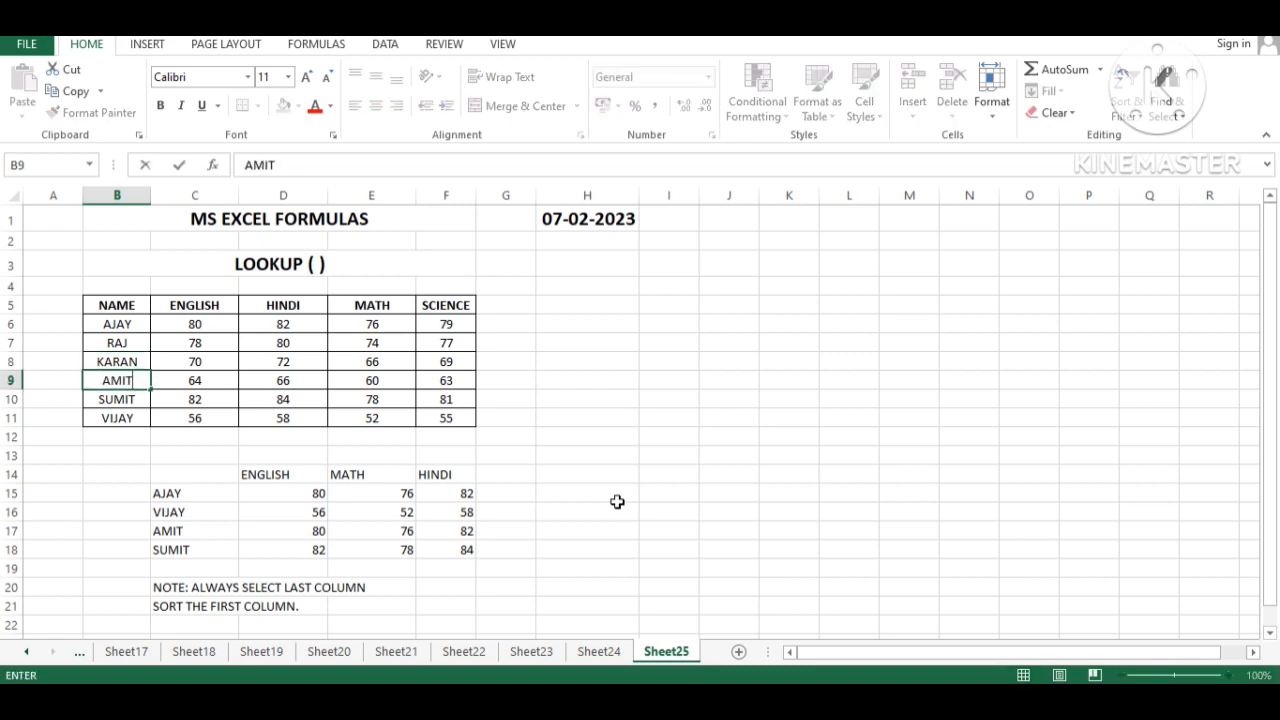
key(Return)
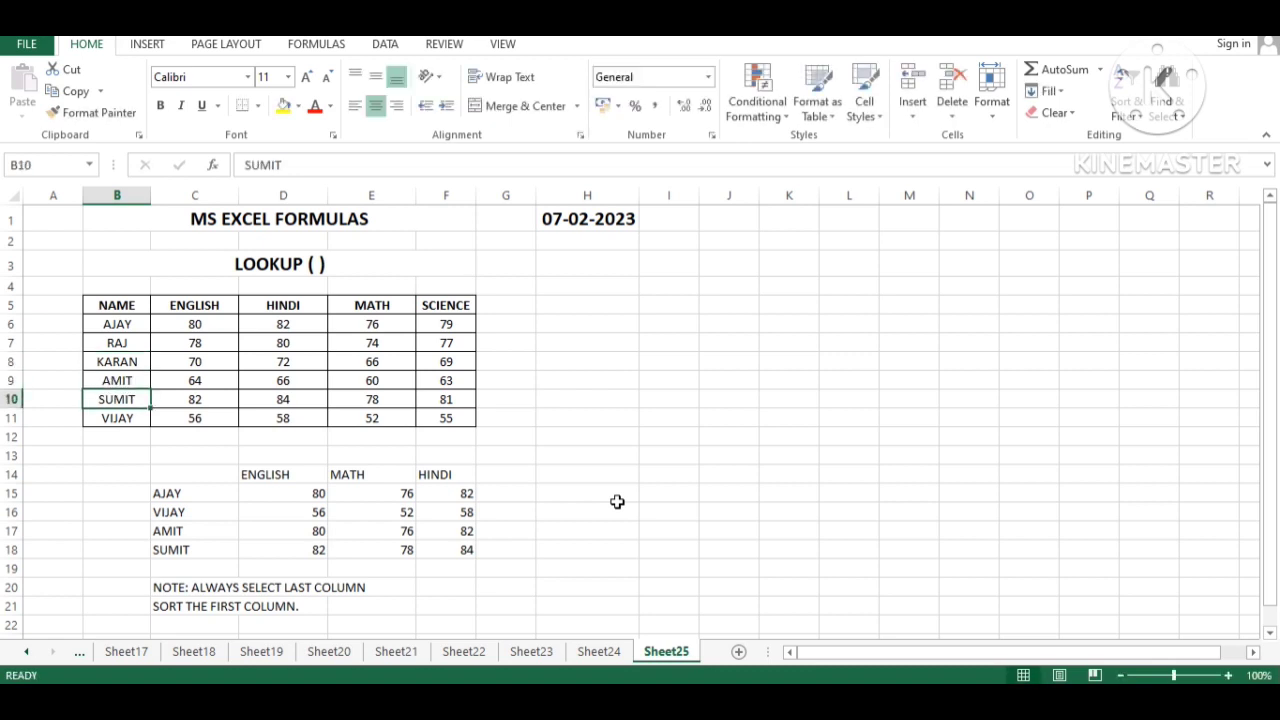
Examine the lookup results for the third student in C17:F17, selecting the whole row.
key(Down)
key(Down)
key(Down)
key(Down)
key(Down)
key(Down)
key(Right)
key(Right)
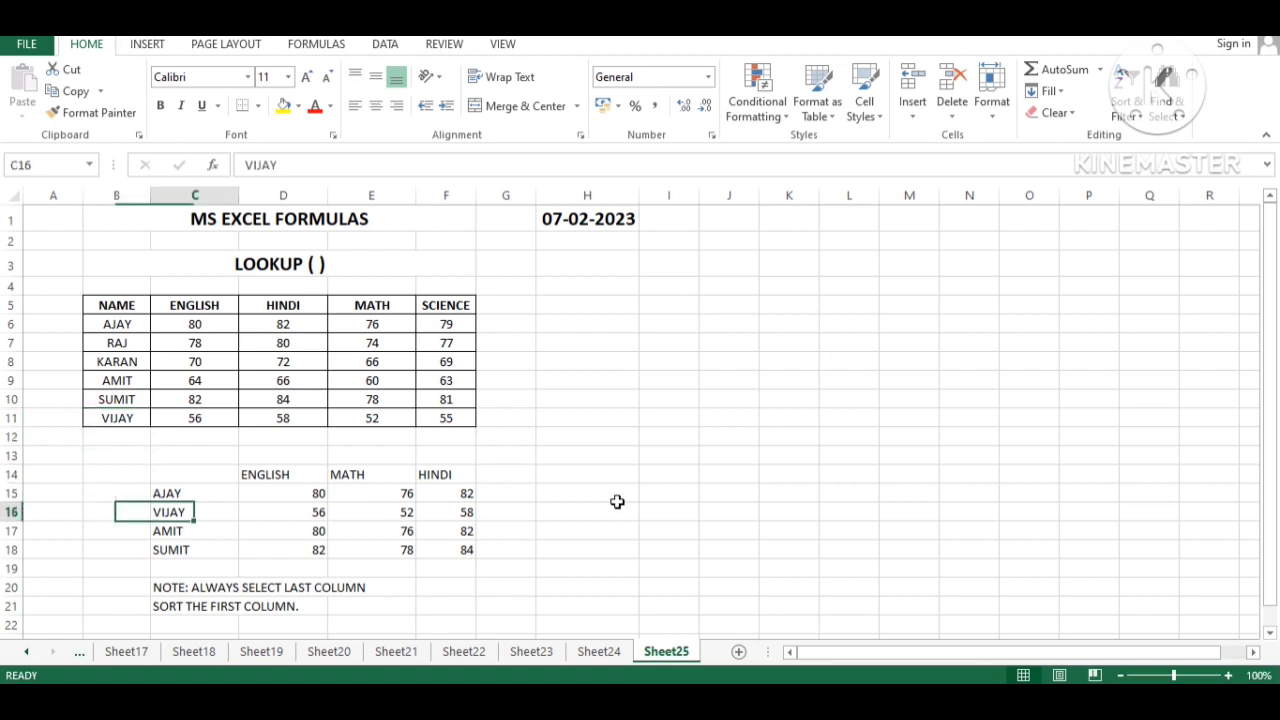
key(Down)
key(Left)
key(shift+Right)
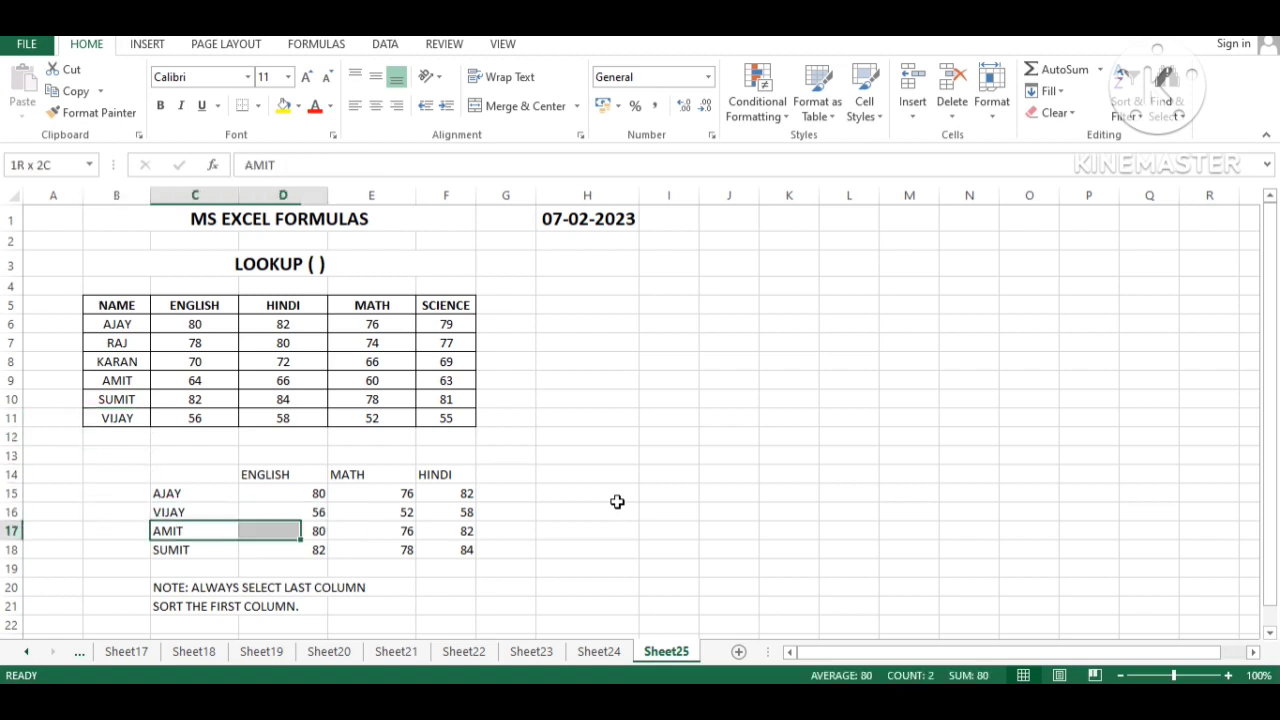
key(shift+Right)
key(shift+Right)
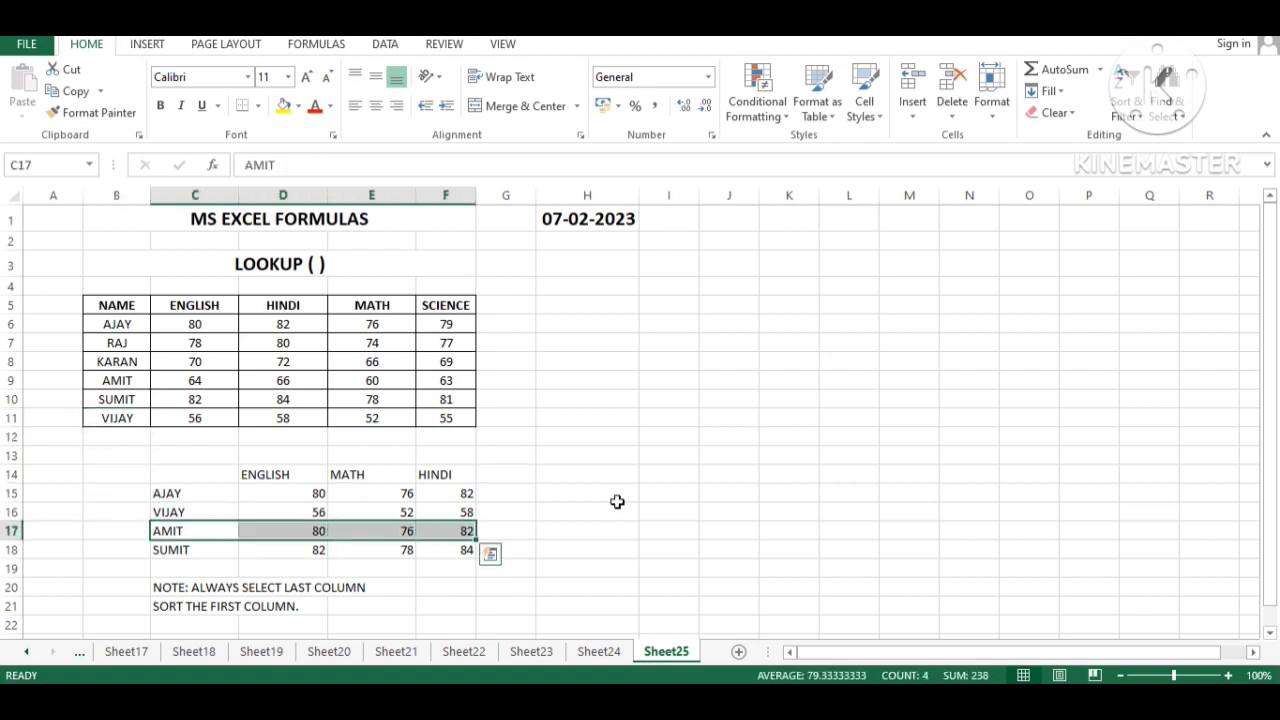
Compare those lookup results with the same student's source marks in row 9 of the marks table.
key(Up)
key(Up)
key(Up)
key(Up)
key(Up)
key(Up)
key(Up)
key(Up)
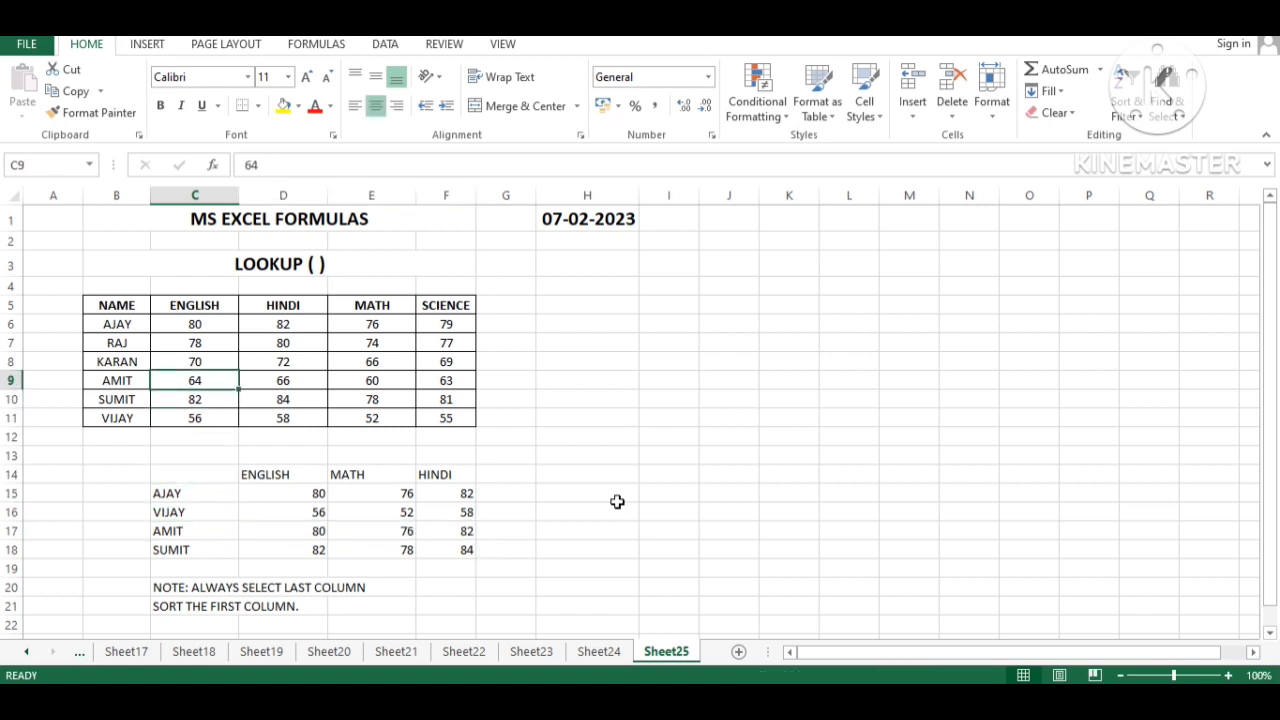
key(Left)
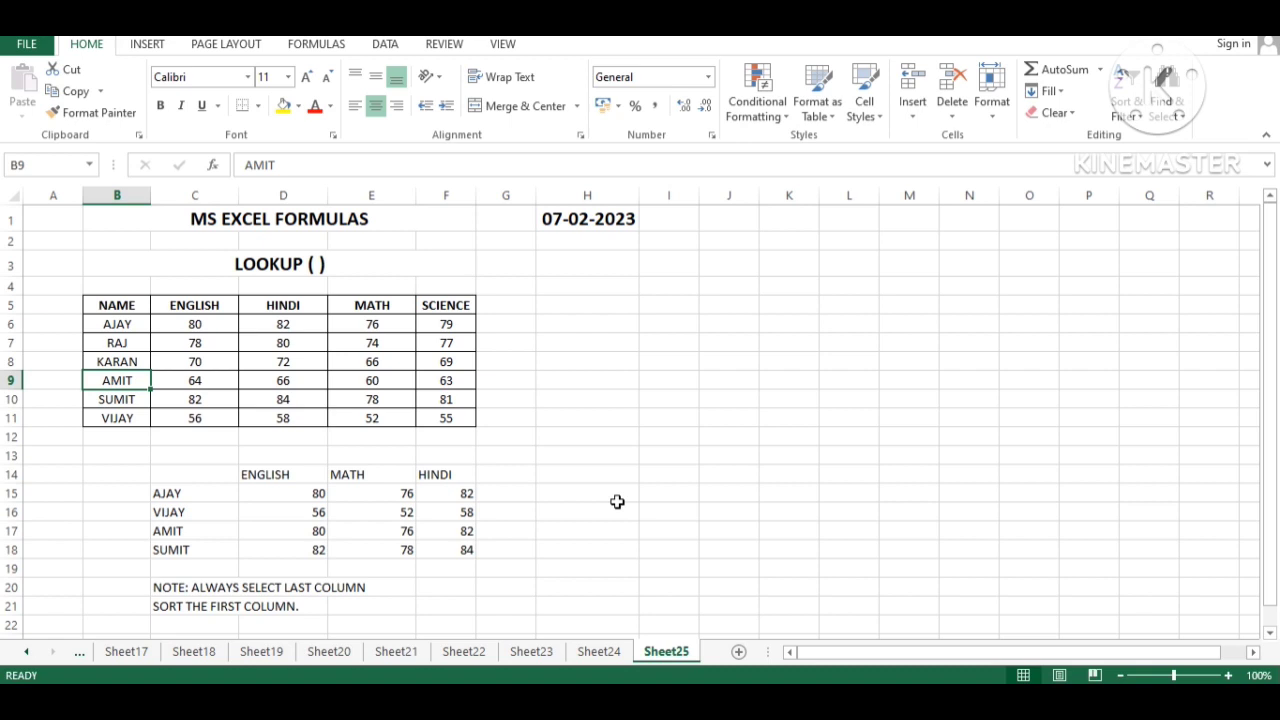
Undo the swap of the names in B7 and B9, and select the student names from B6 down to B11.
key(ctrl+z)
key(ctrl+z)
key(Up)
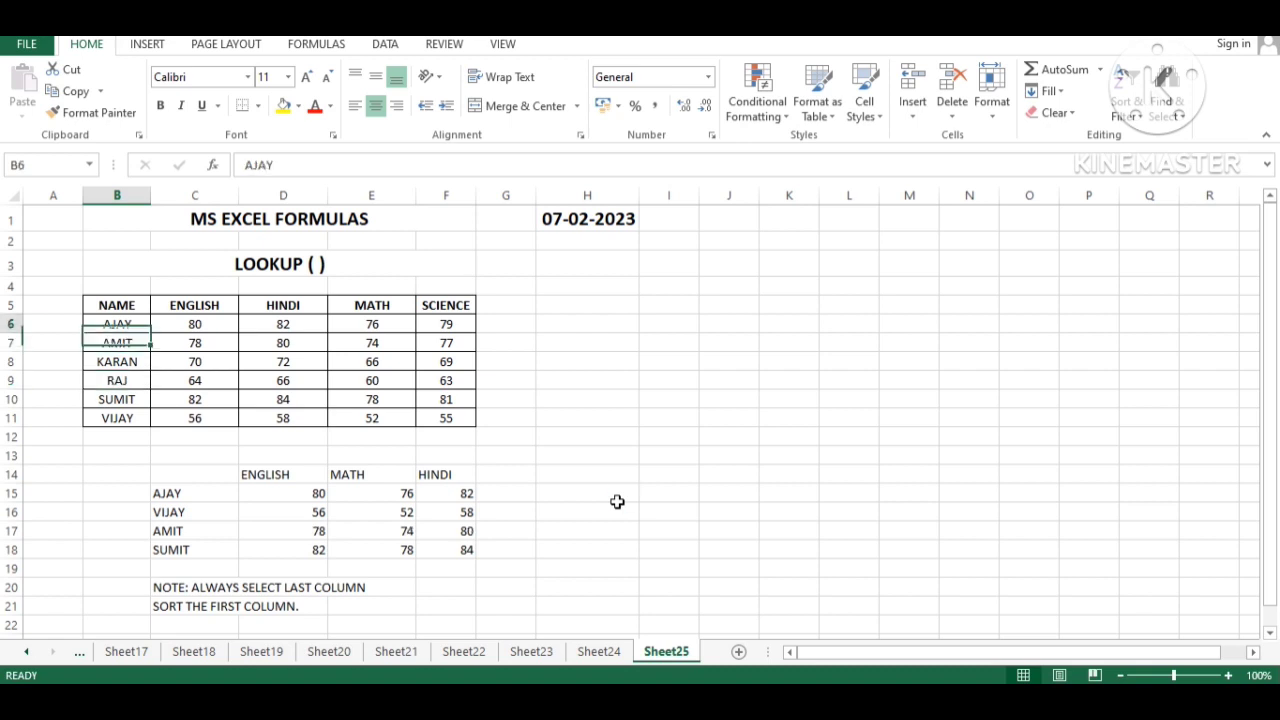
key(shift+Down)
key(shift+Down)
key(shift+Down)
key(shift+Down)
key(shift+Down)
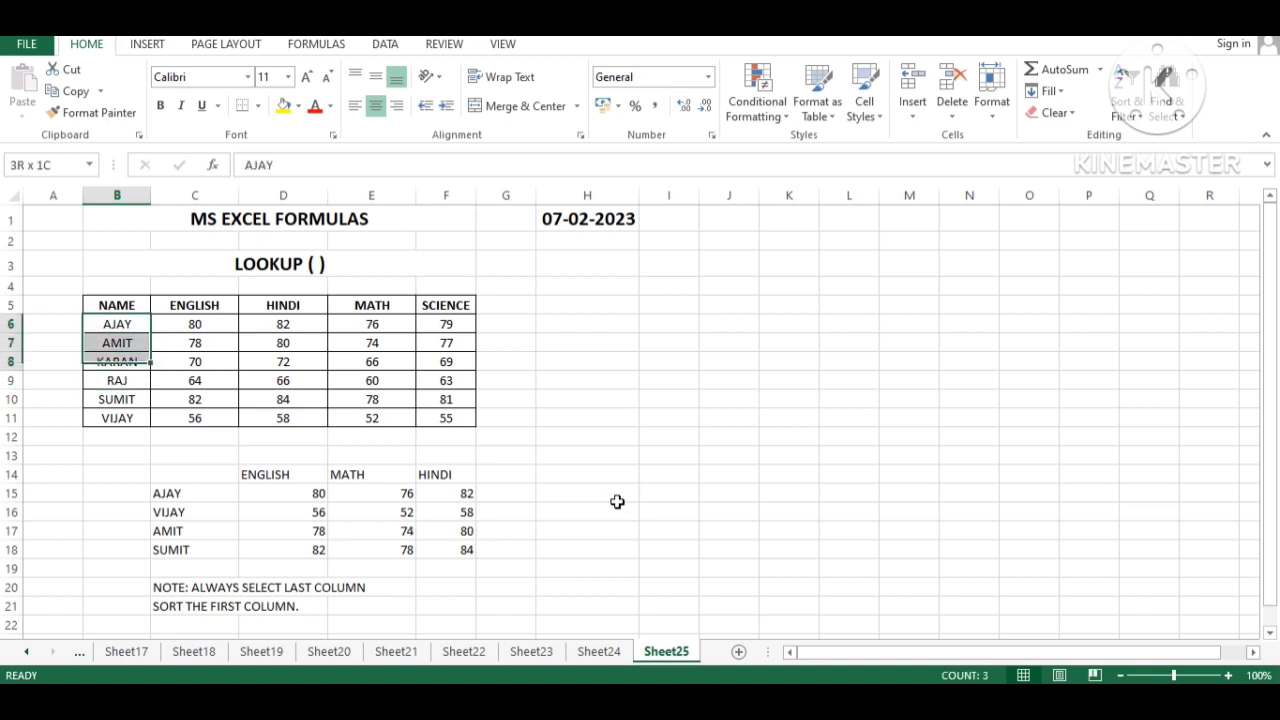
Review the two note lines in C20 and C21 about selecting the last column and sorting the first column.
key(Down)
key(Down)
key(Down)
key(Down)
key(Down)
key(Down)
key(Down)
key(Down)
key(Down)
key(Down)
key(Down)
key(Down)
key(Down)
key(Down)
key(Down)
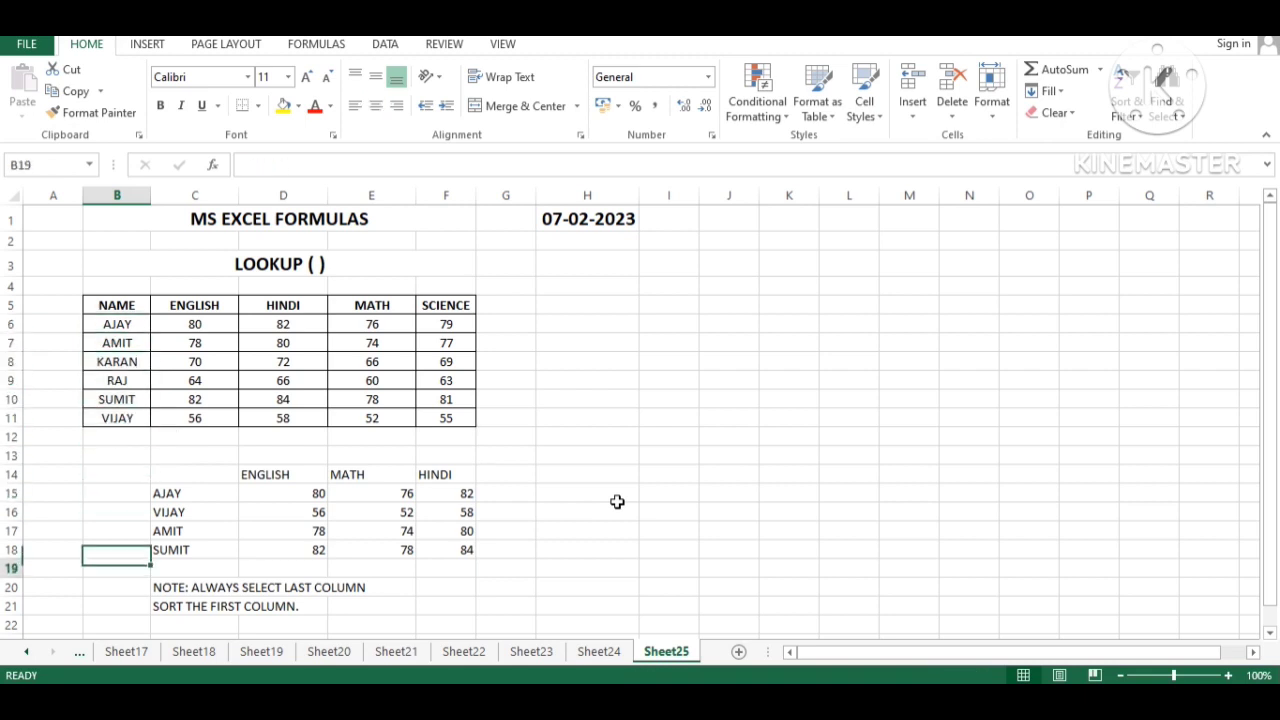
key(Right)
key(Up)
key(Down)
key(Up)
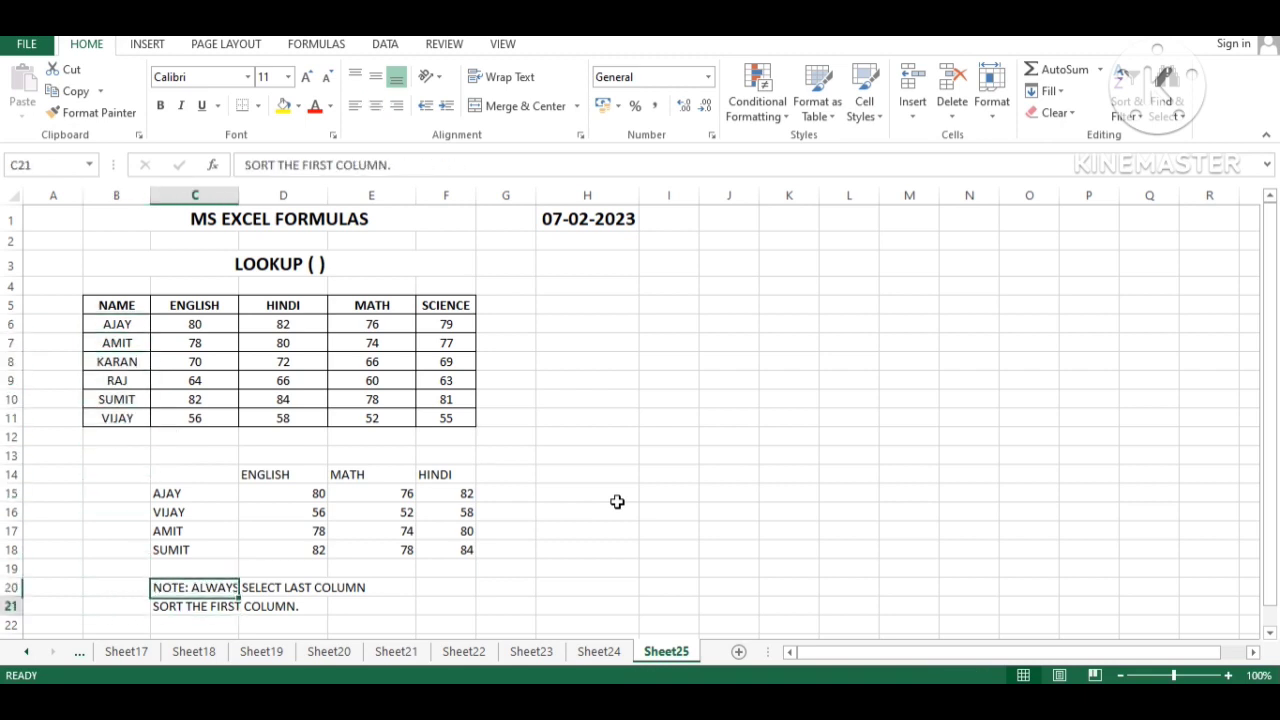
key(Down)
key(Up)
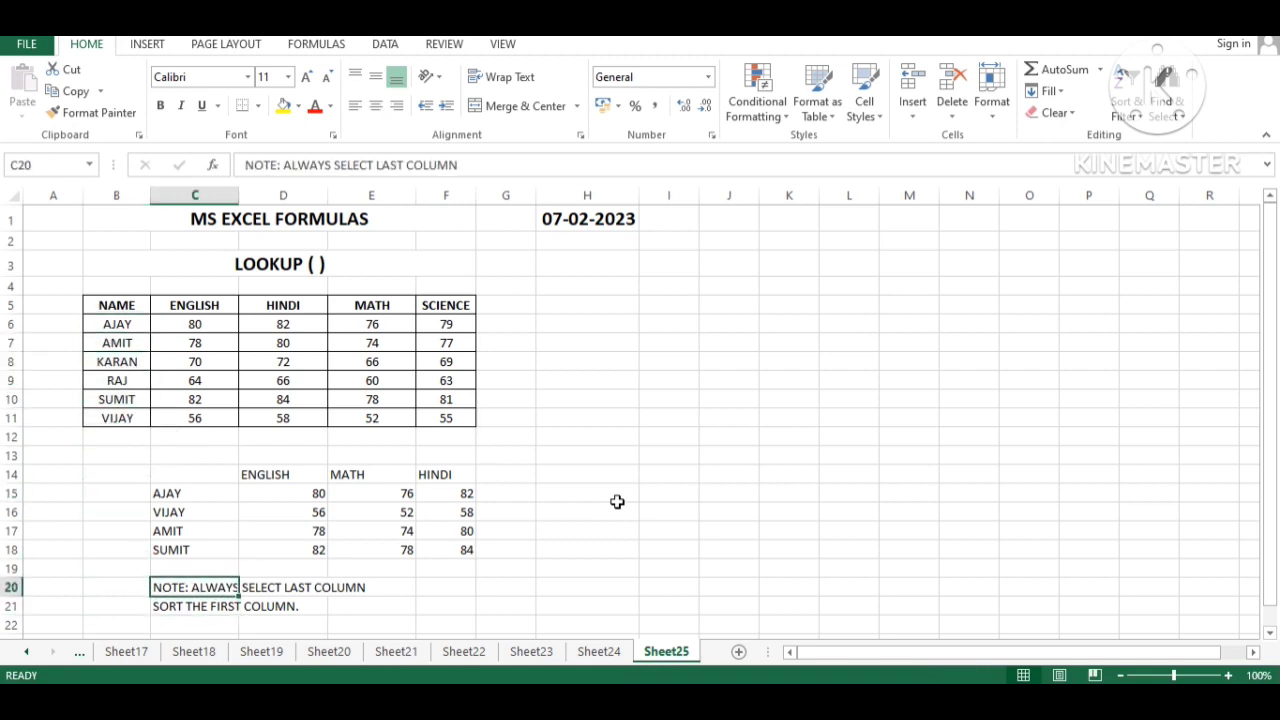
key(Down)
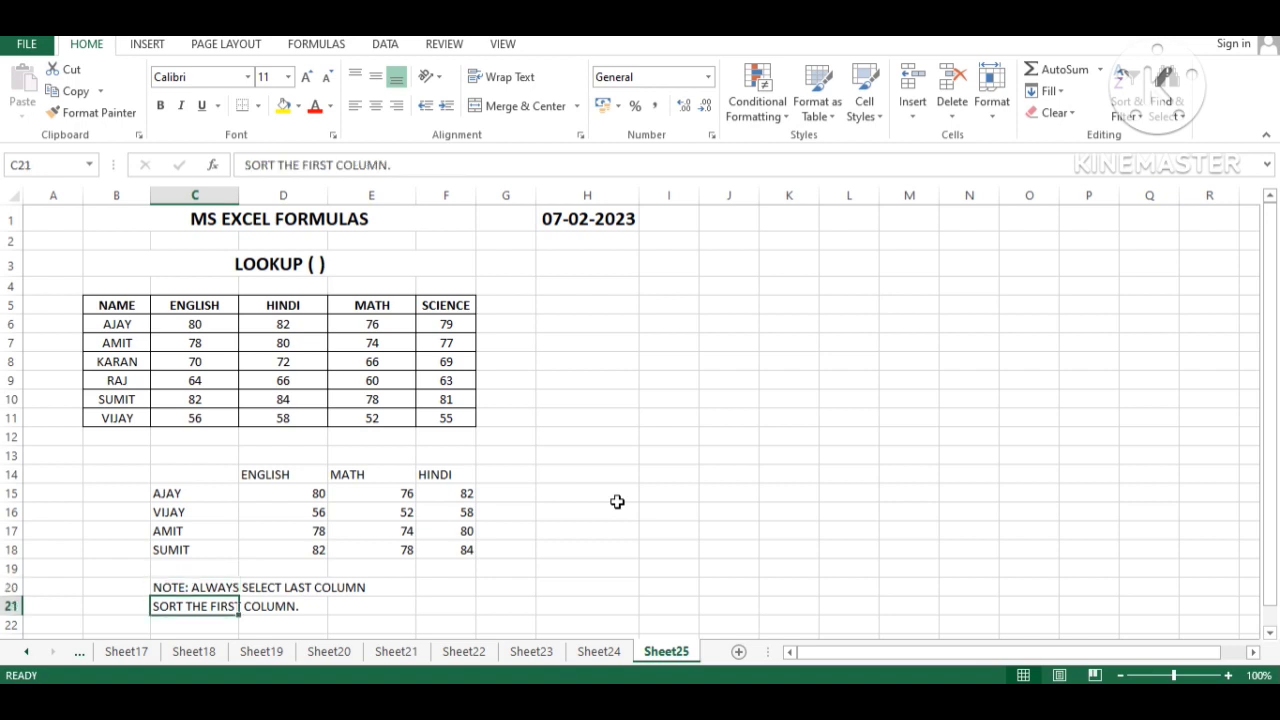